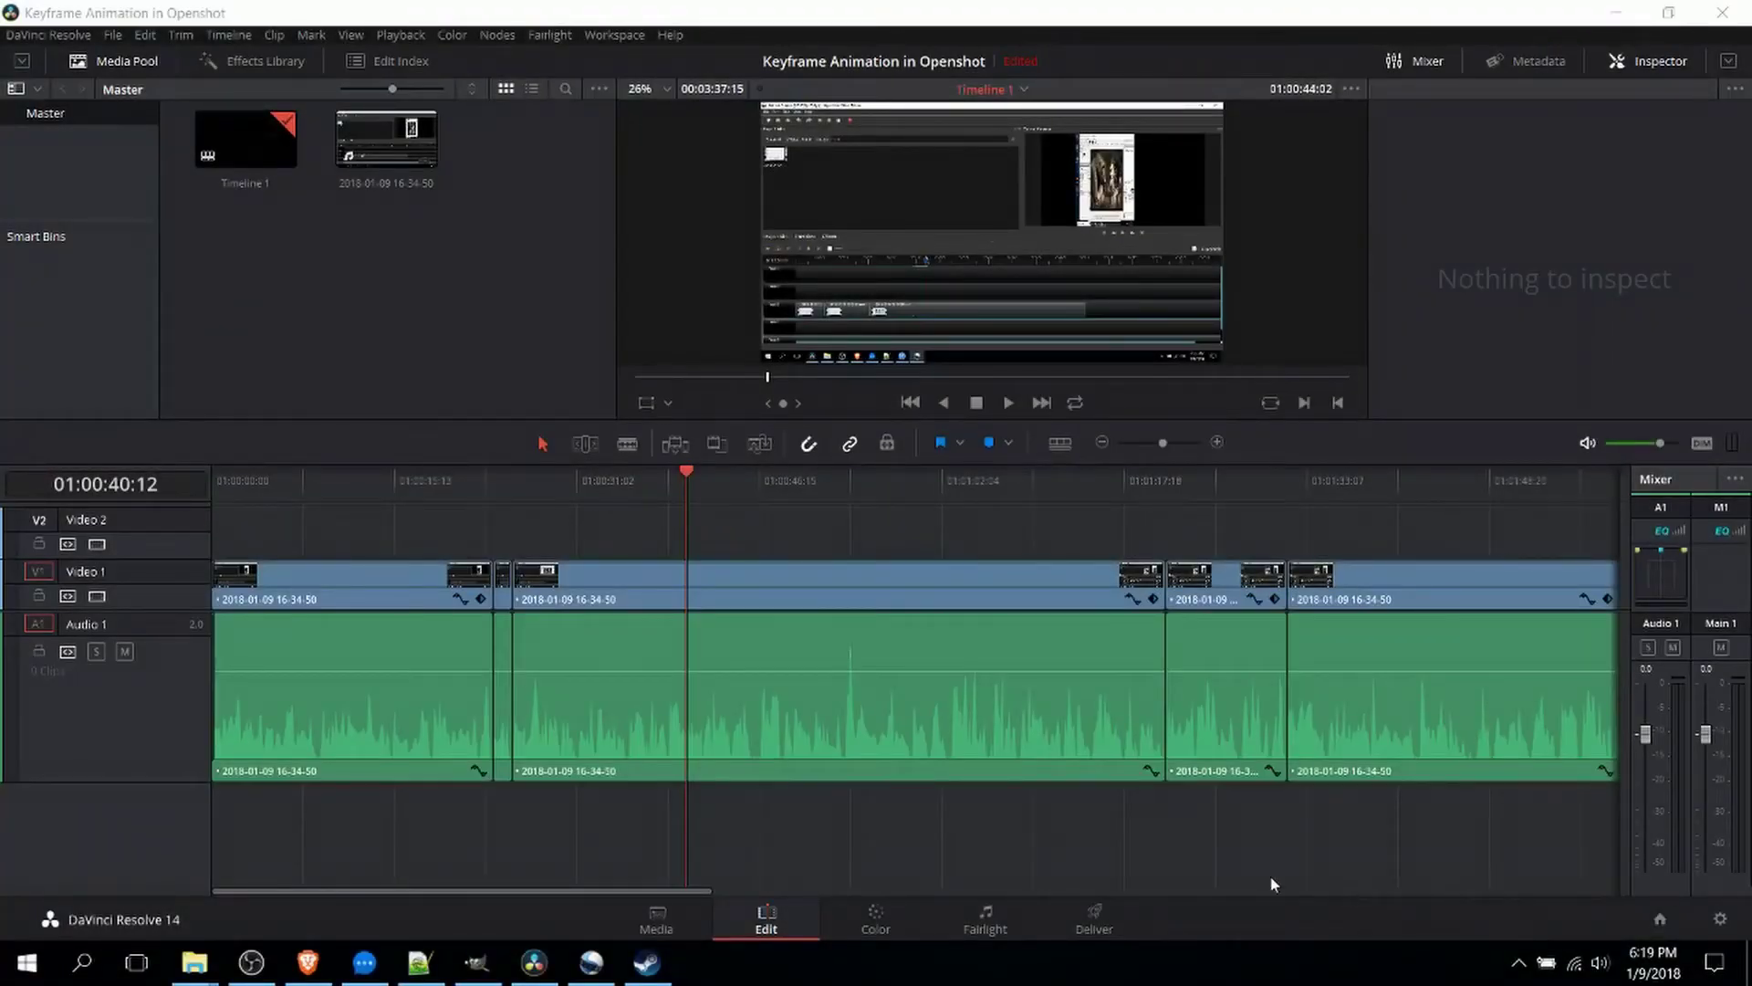
# Step: Switch between OpenShot and DaVinci Resolve to compare their main editing workspaces
pyautogui.click(593, 964)
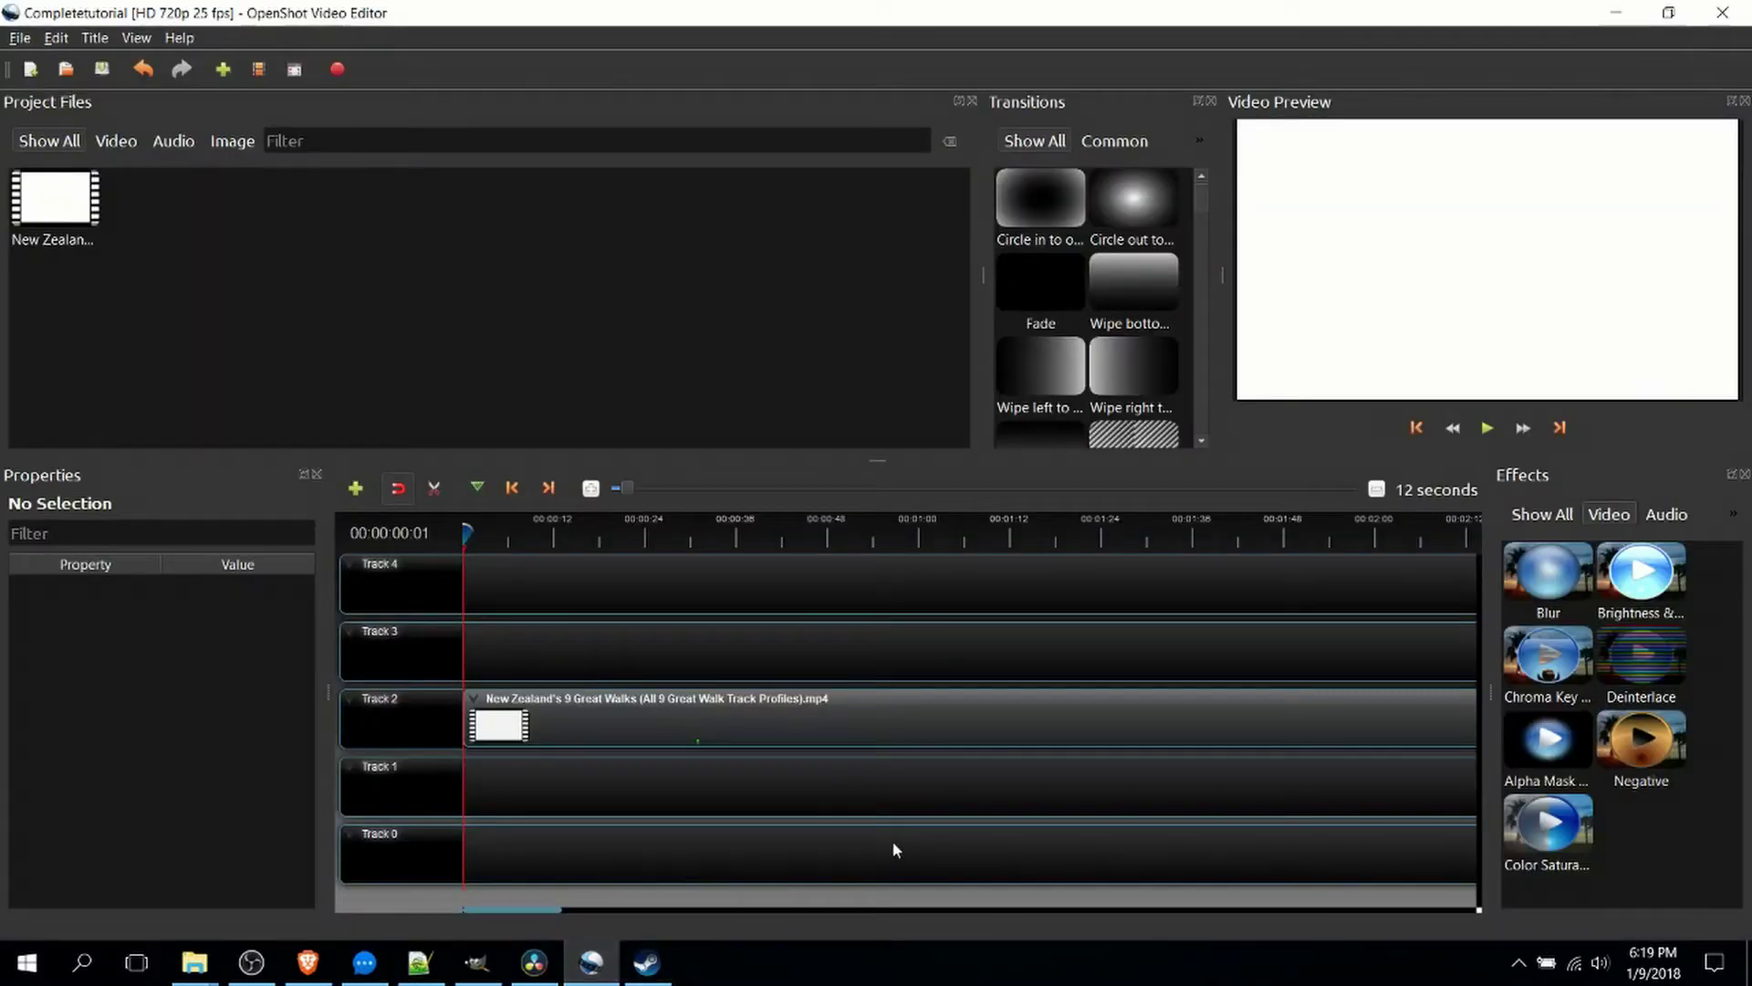
pyautogui.click(532, 966)
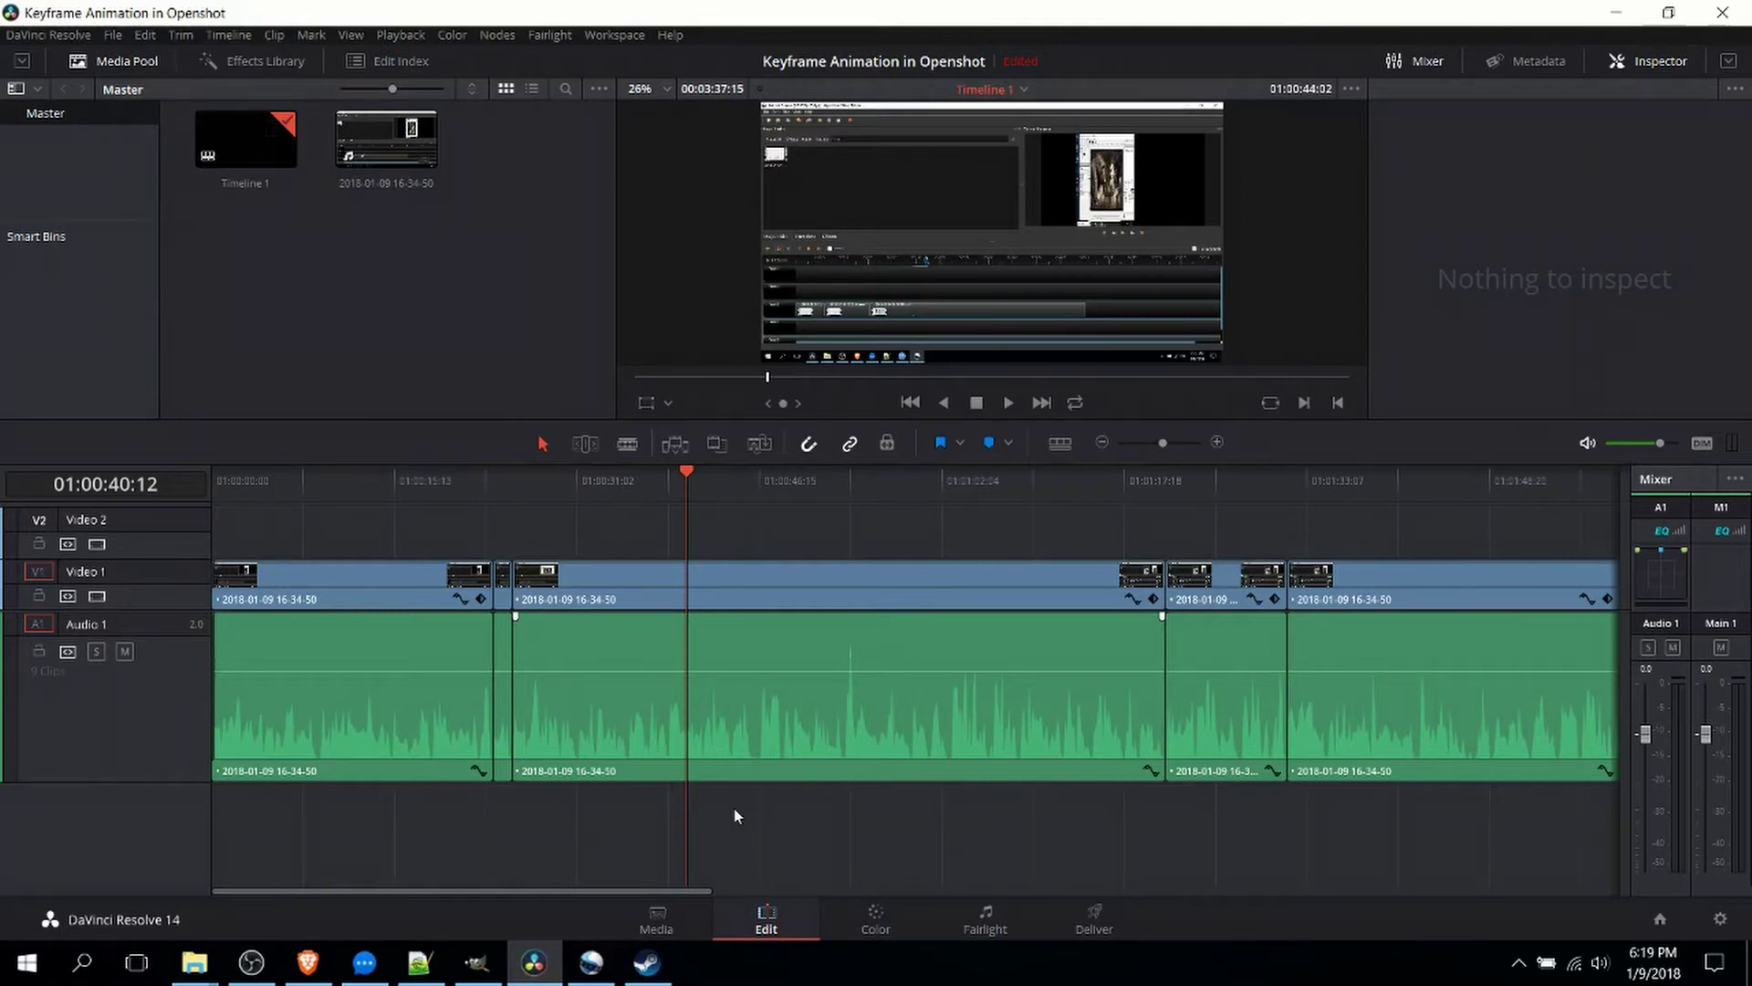
pyautogui.hotkey('alt', 'Tab')
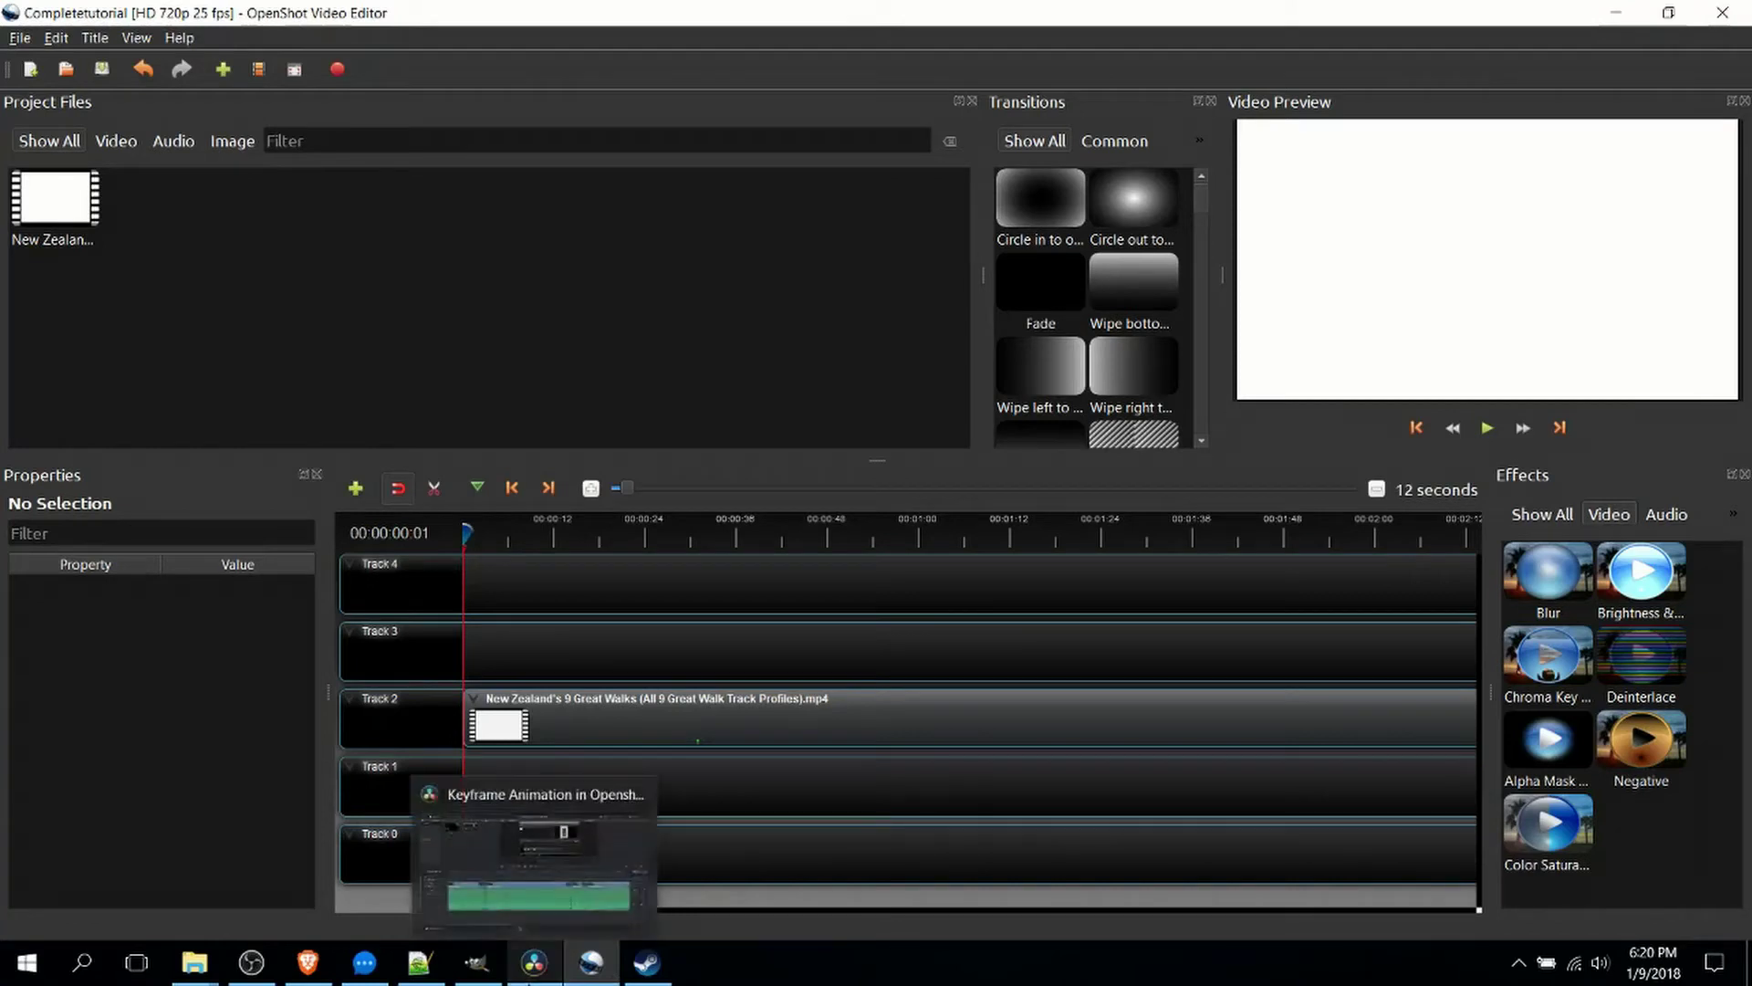
pyautogui.click(638, 835)
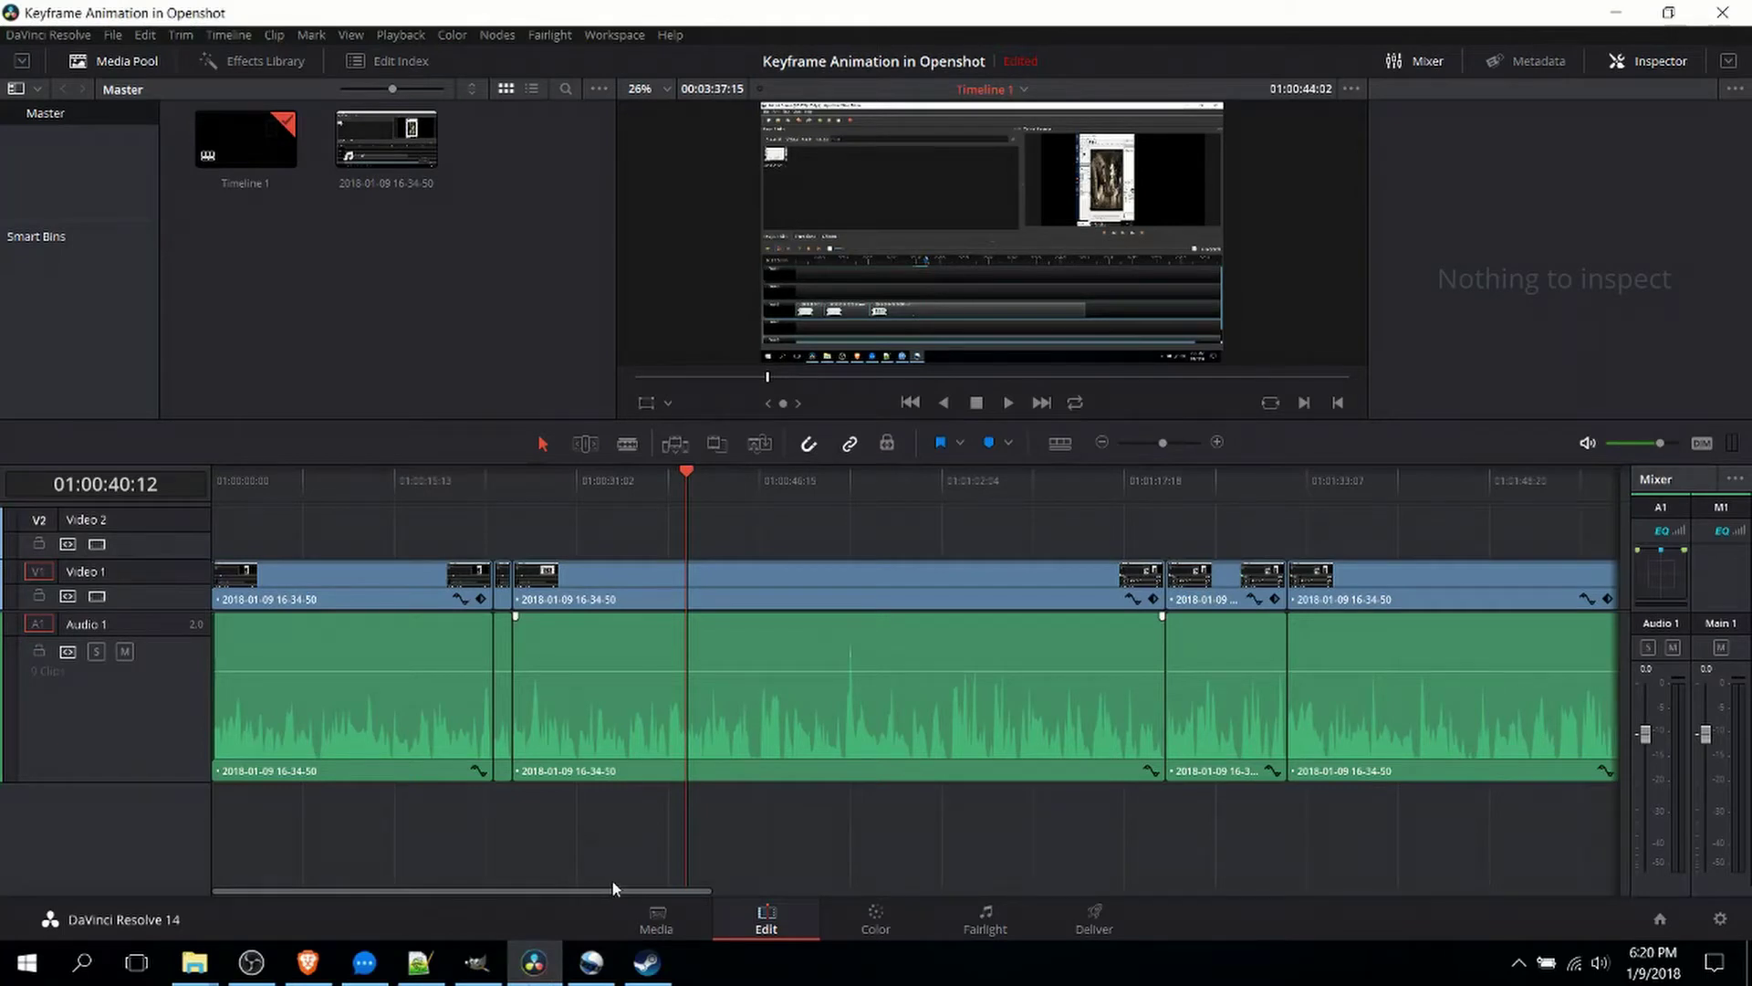
pyautogui.click(584, 962)
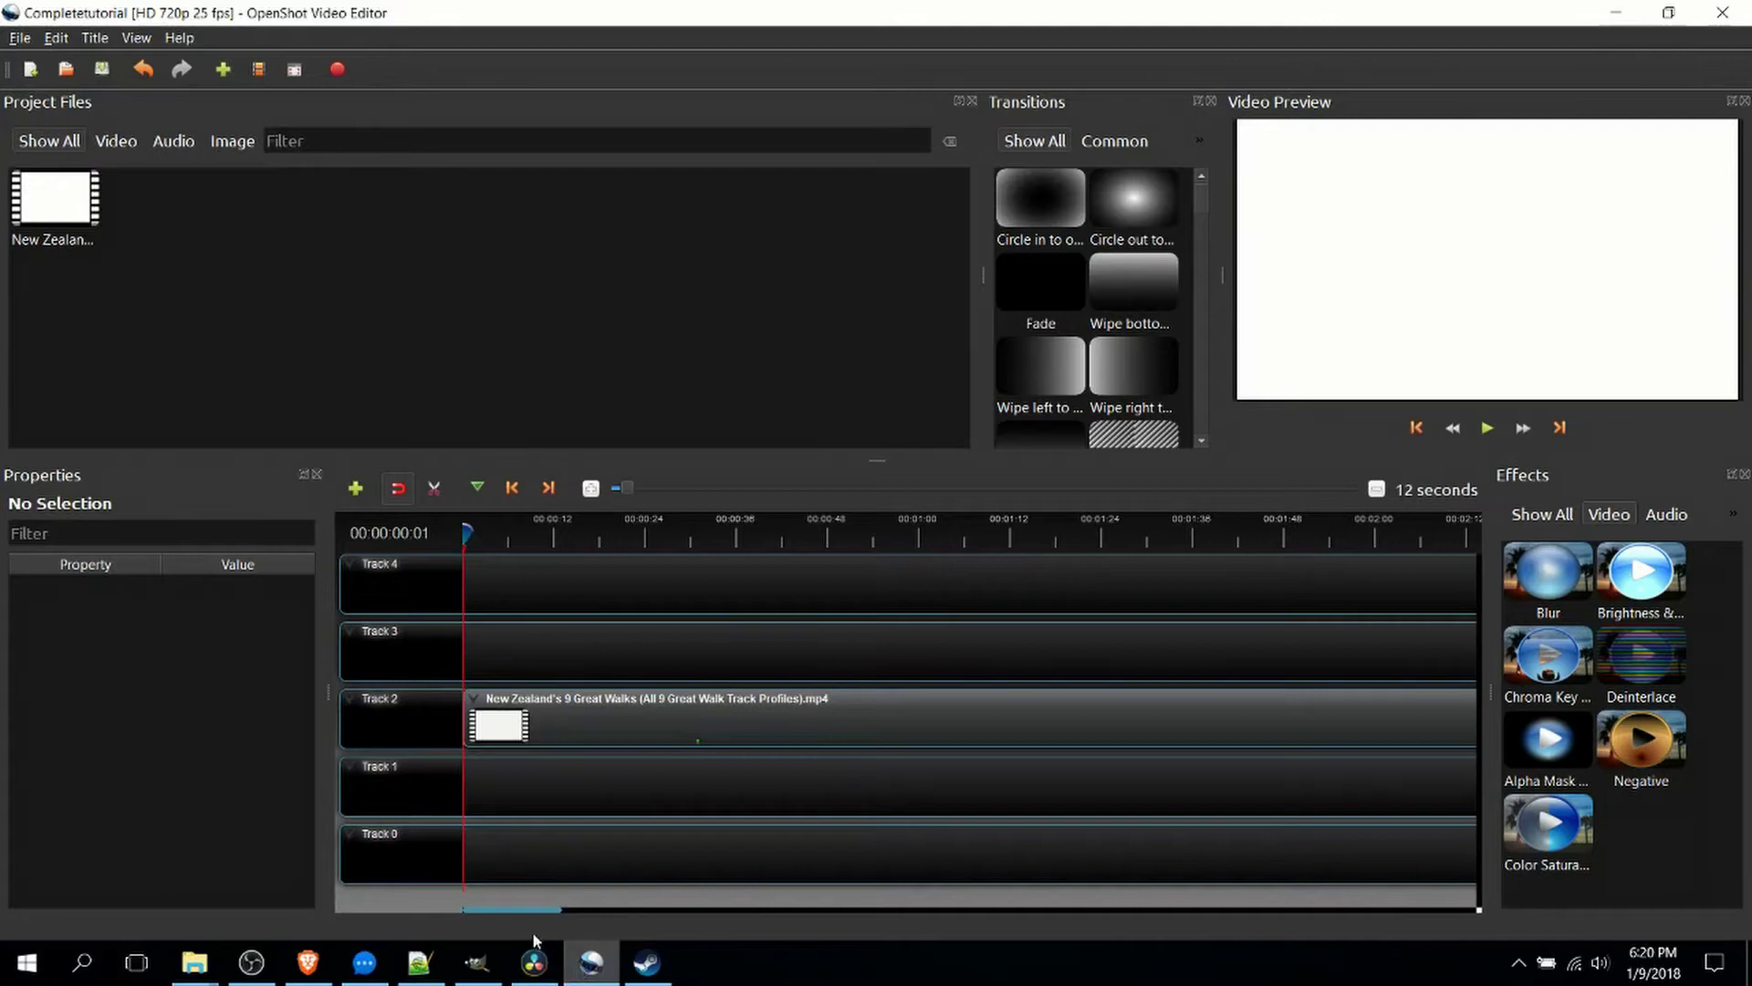
pyautogui.scroll(-1, 524, 905)
pyautogui.scroll(1, 523, 903)
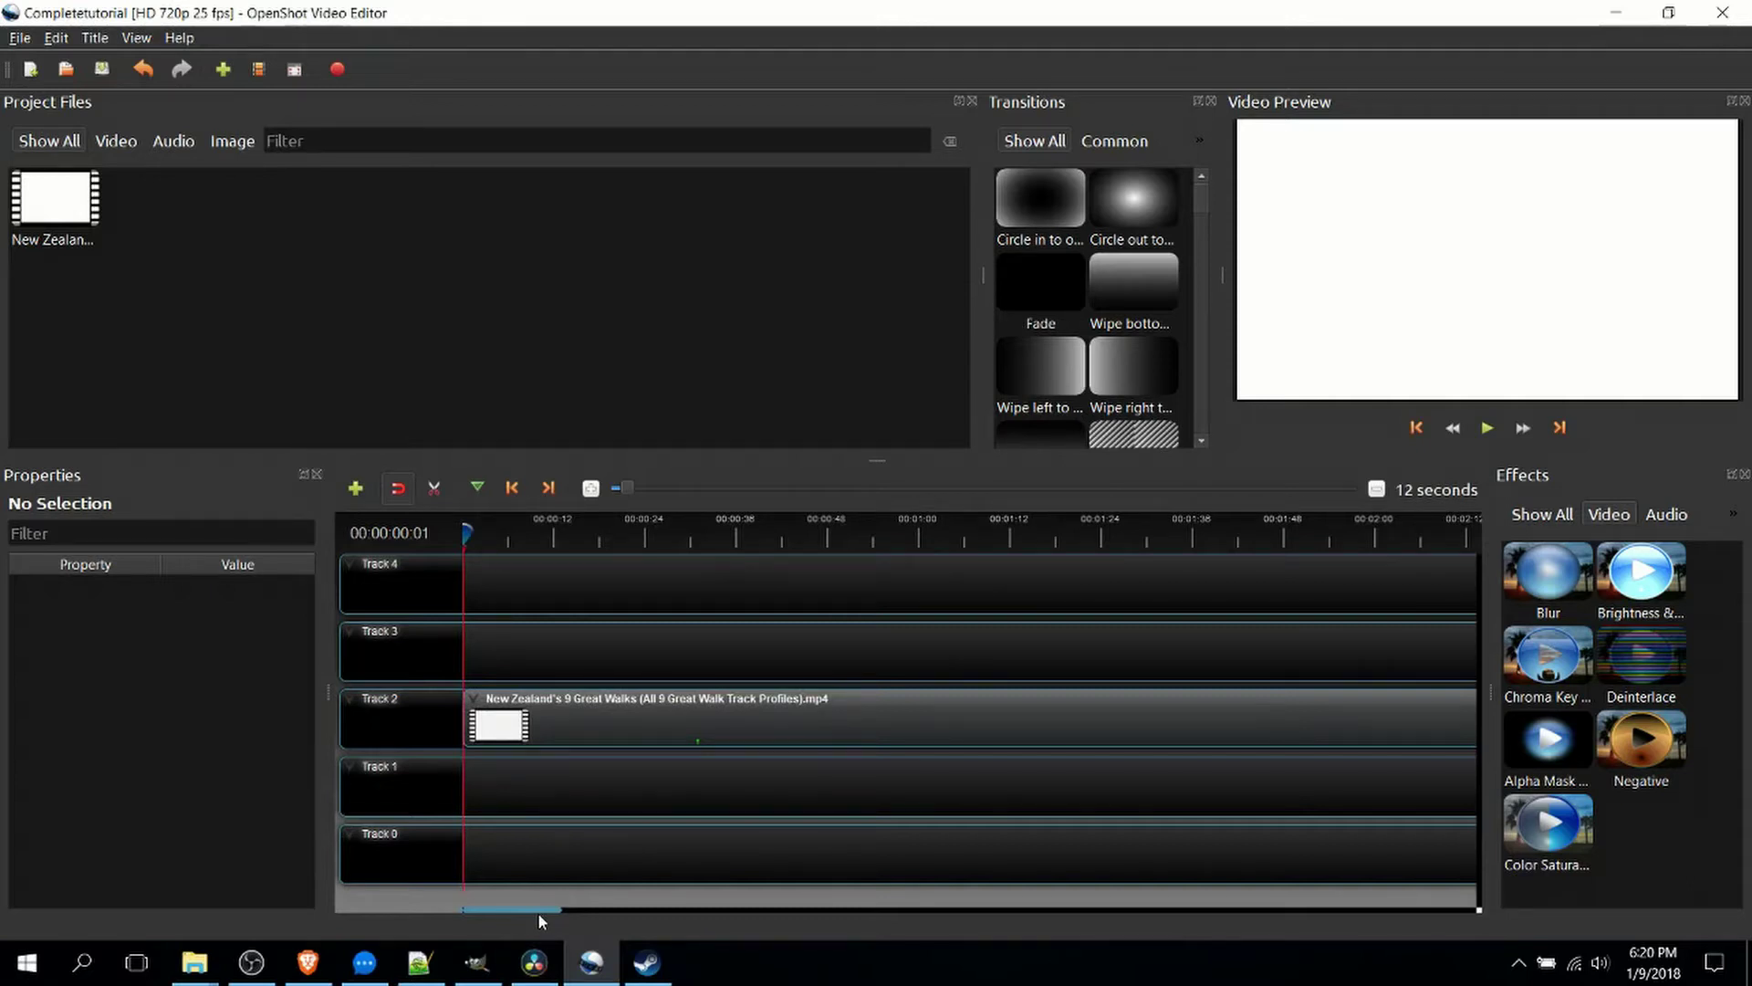
# Step: Examine DaVinci Resolve's Color and Fairlight pages and compare them with OpenShot's single workspace
pyautogui.click(534, 962)
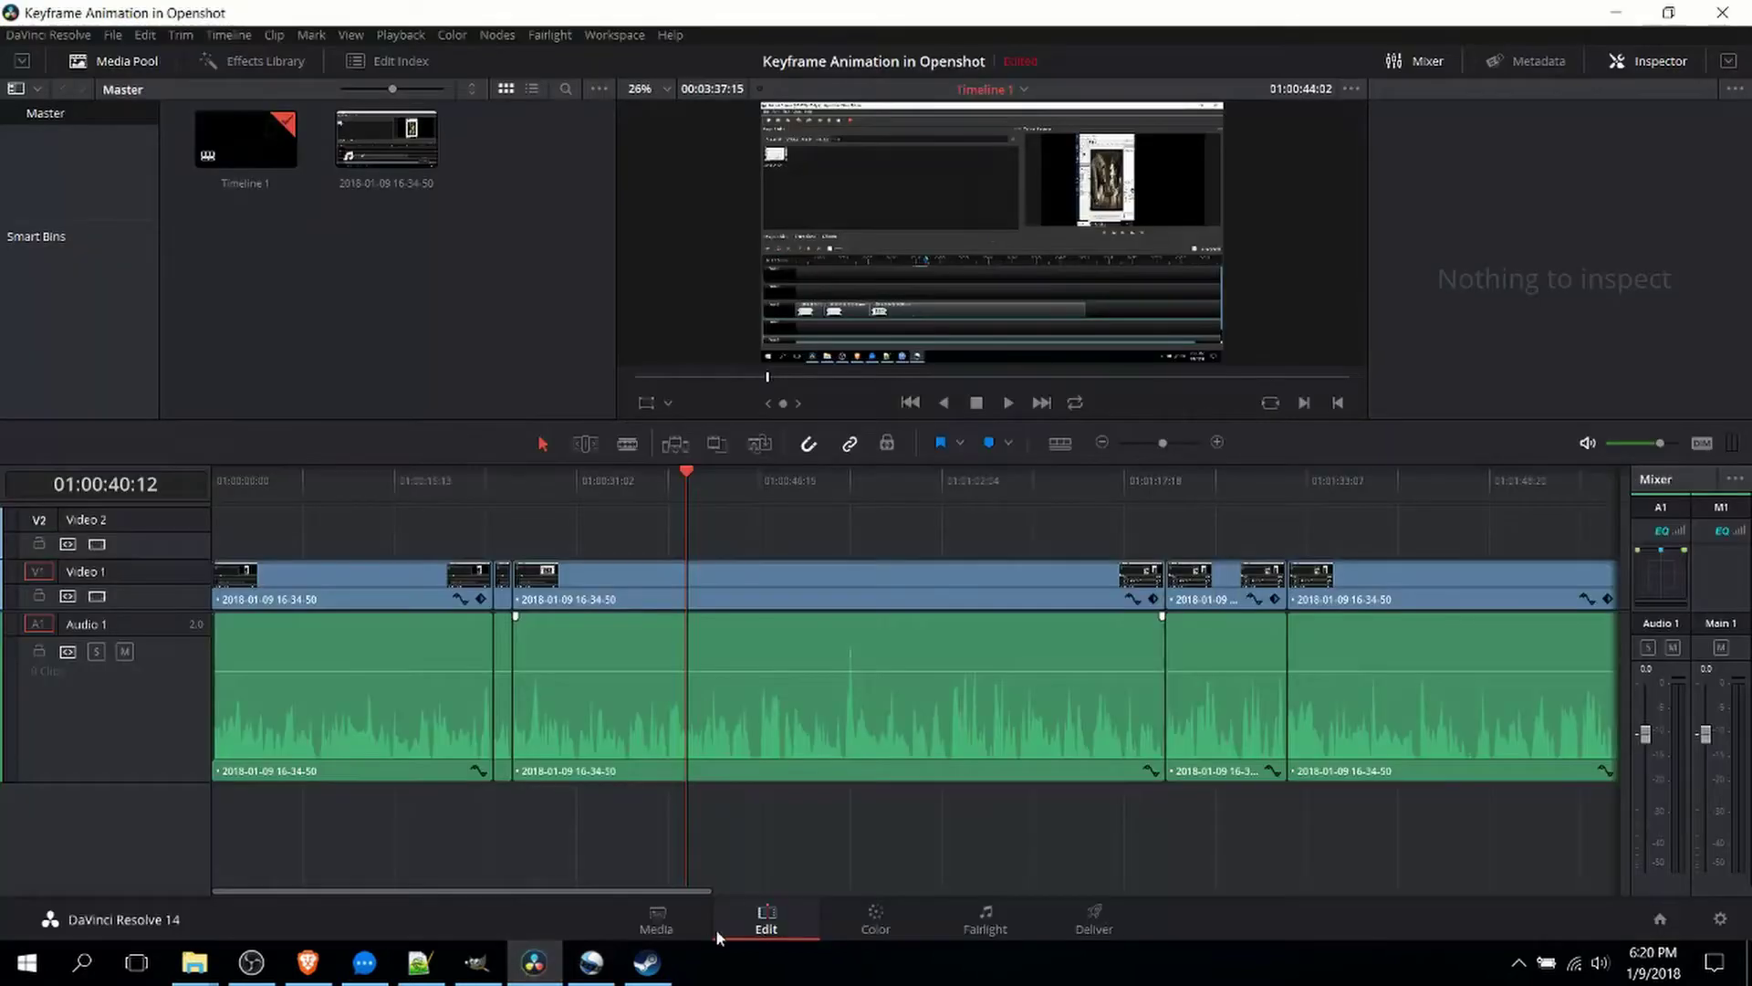
pyautogui.click(875, 918)
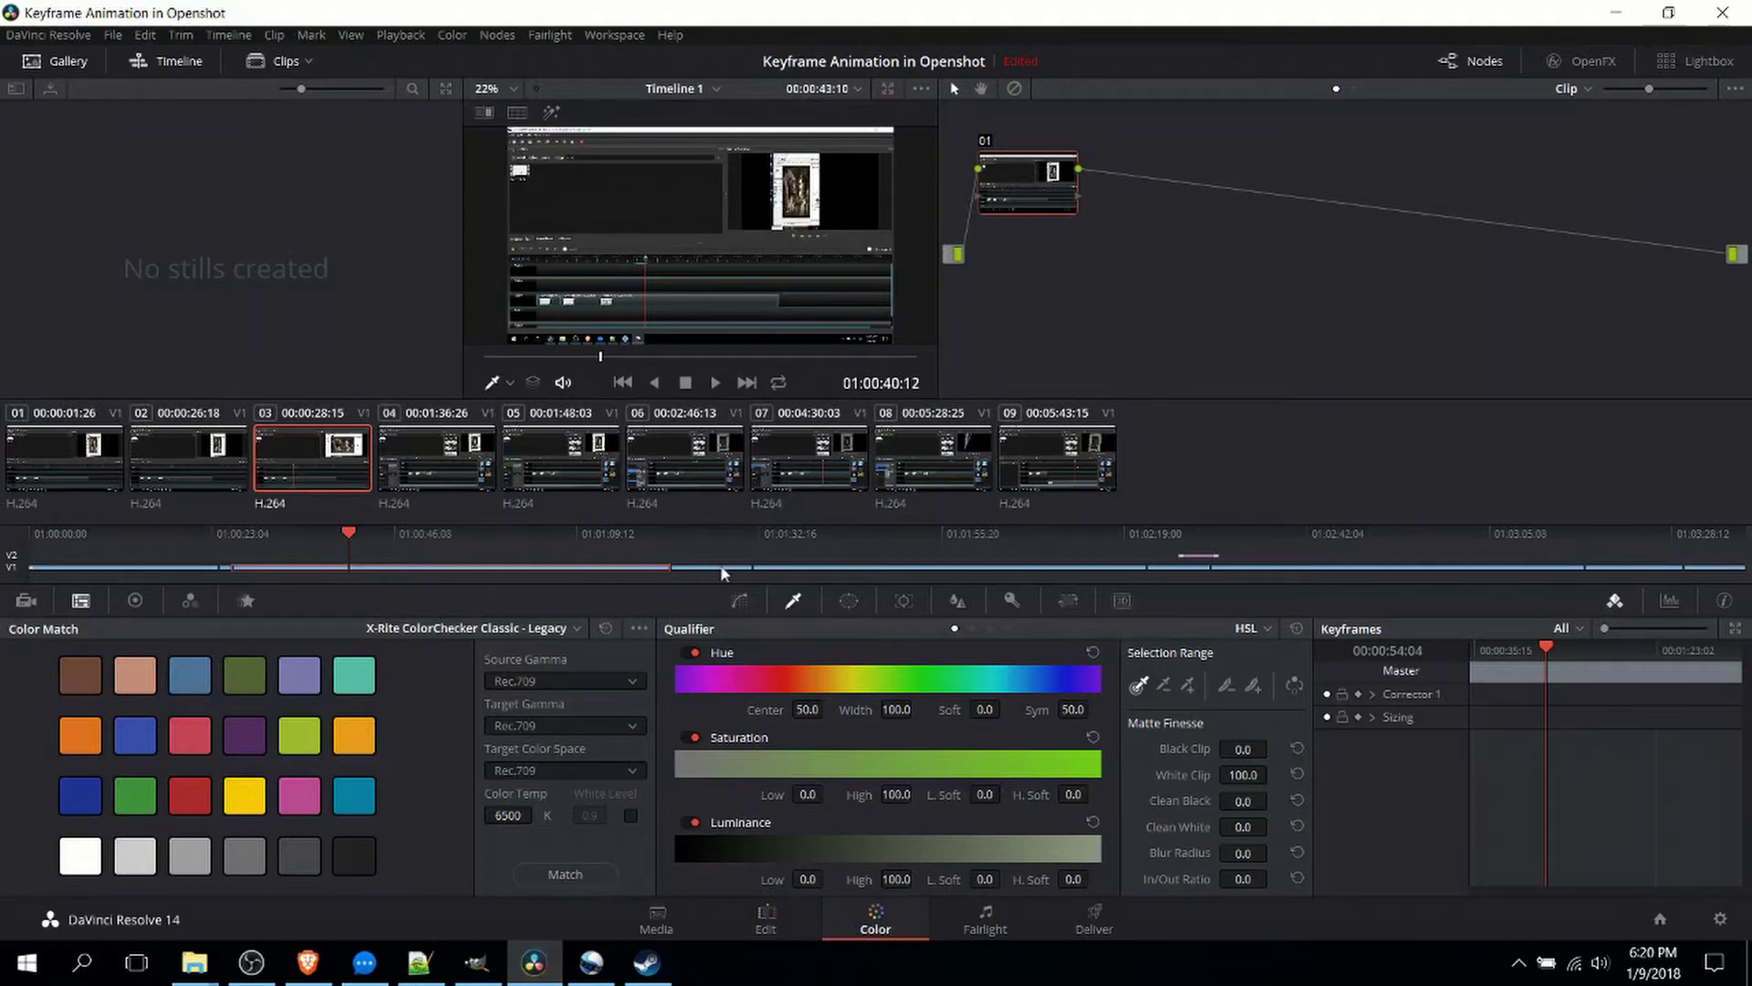
pyautogui.click(979, 915)
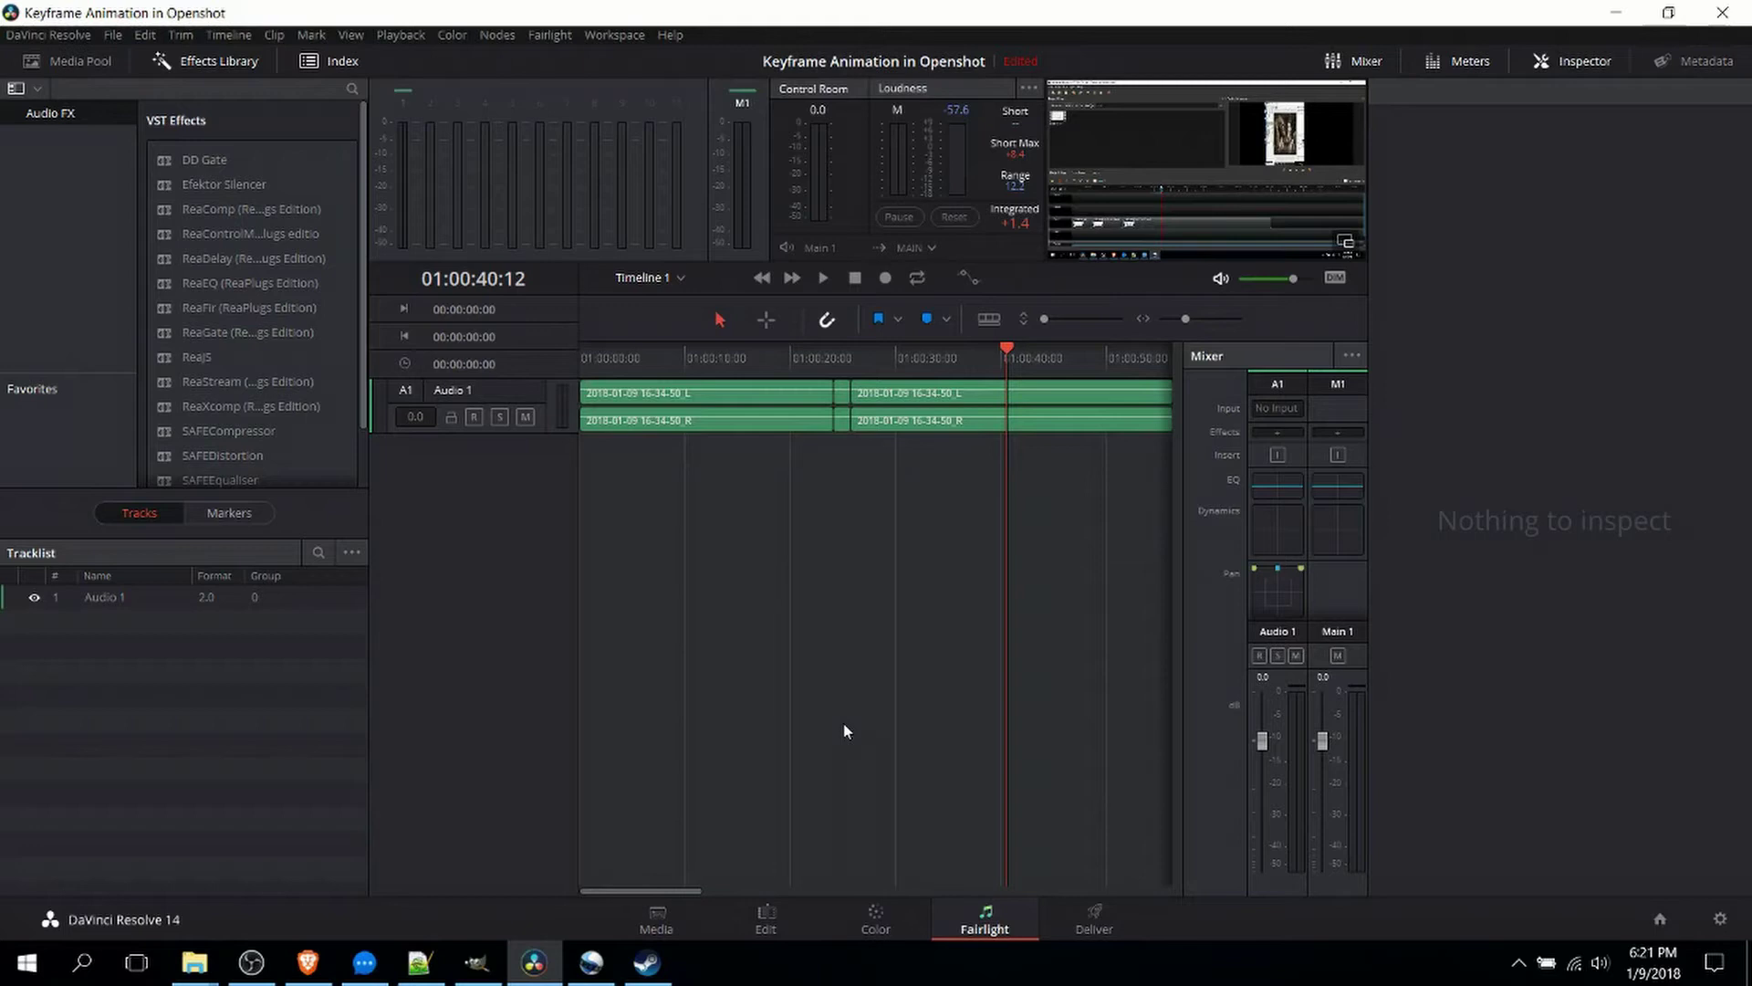
pyautogui.click(609, 967)
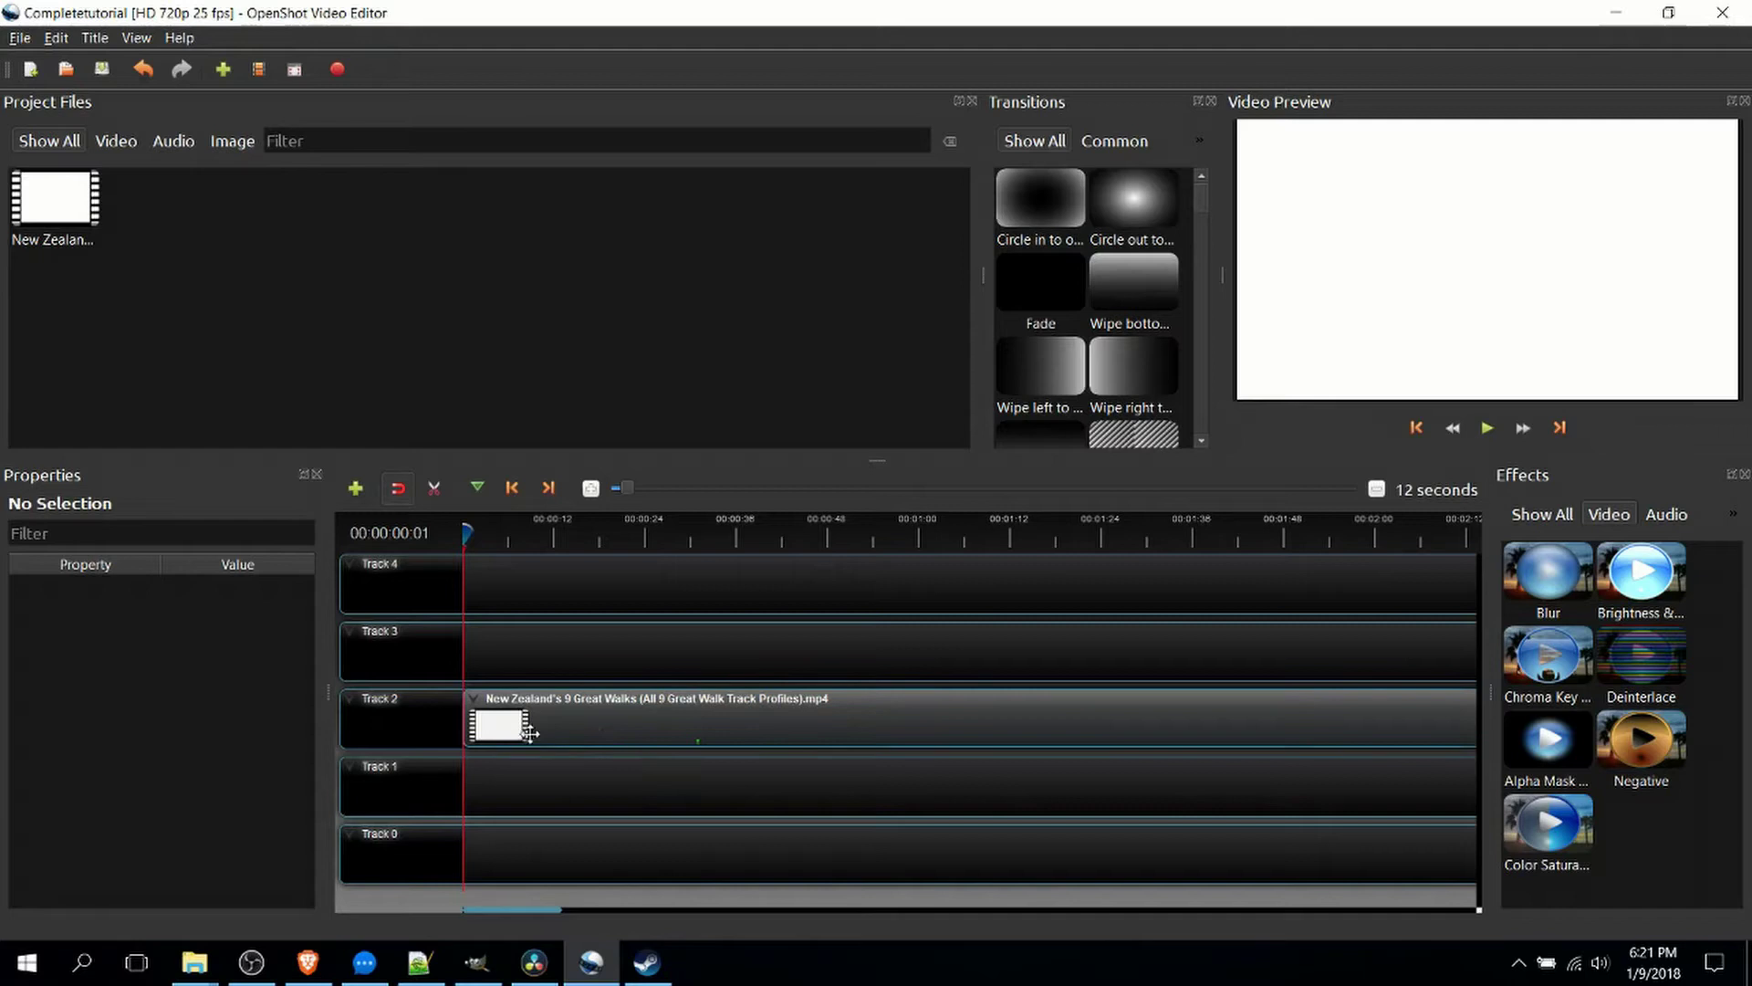
# Step: Return to DaVinci Resolve's Edit page and browse the video transitions in the Effects Library
pyautogui.click(534, 962)
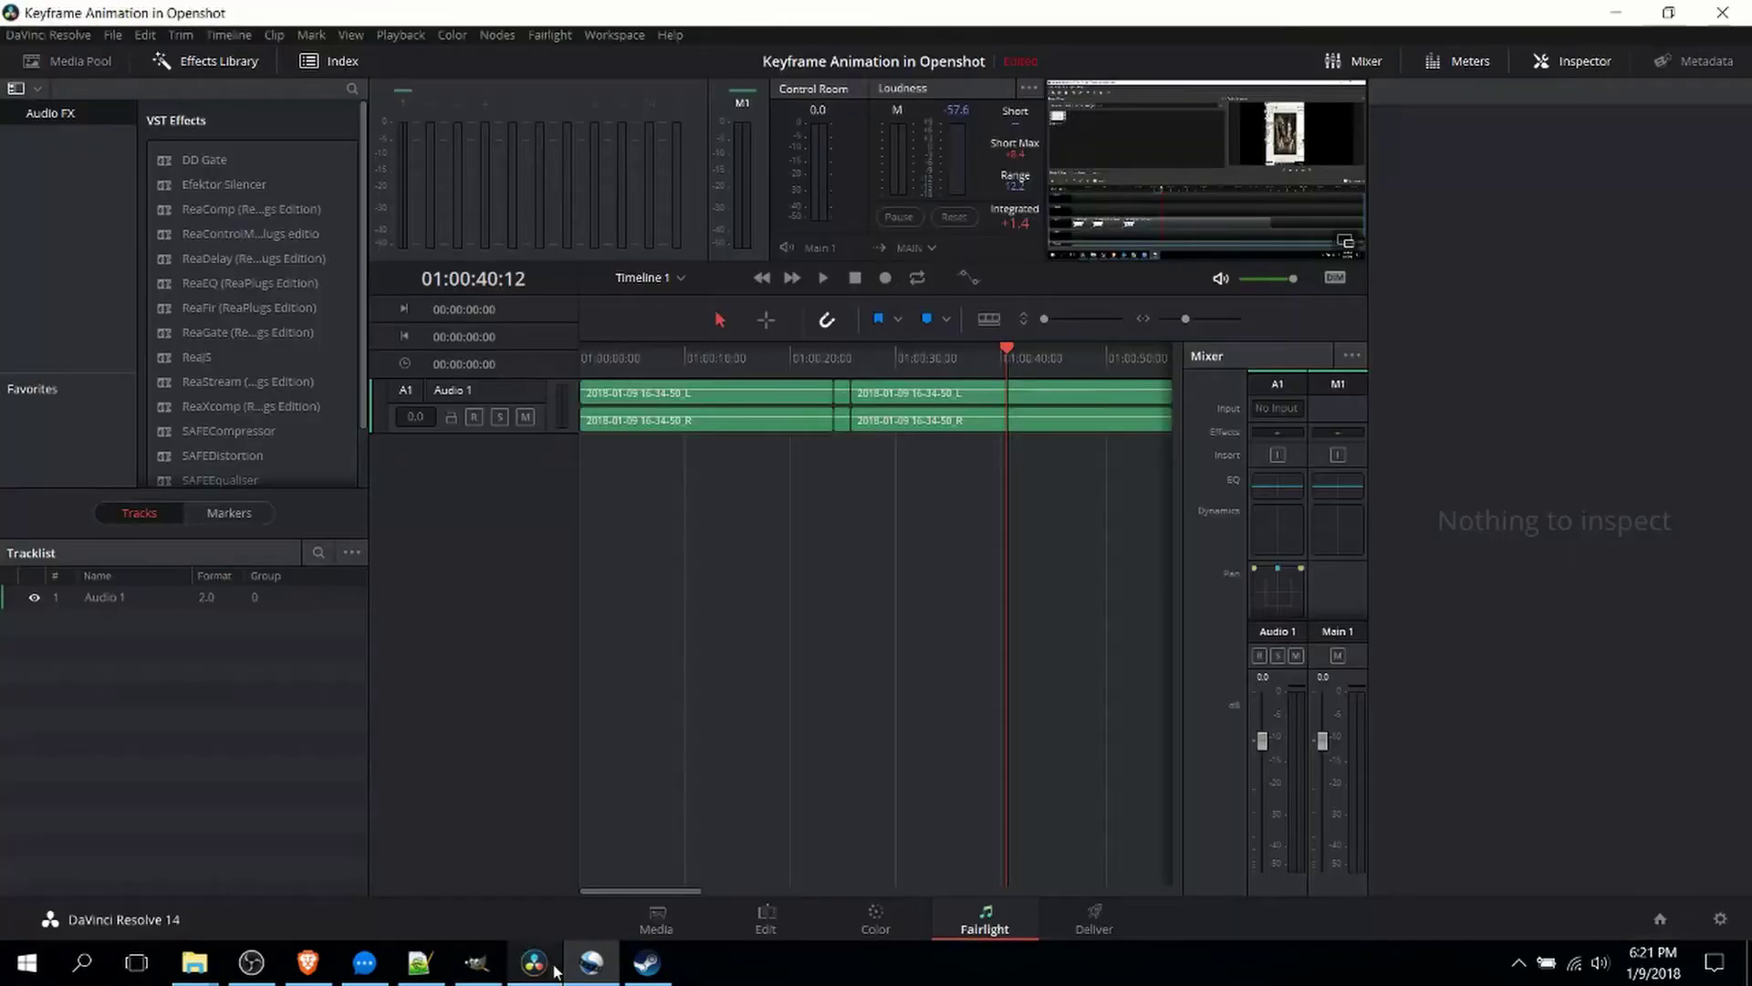
pyautogui.click(758, 929)
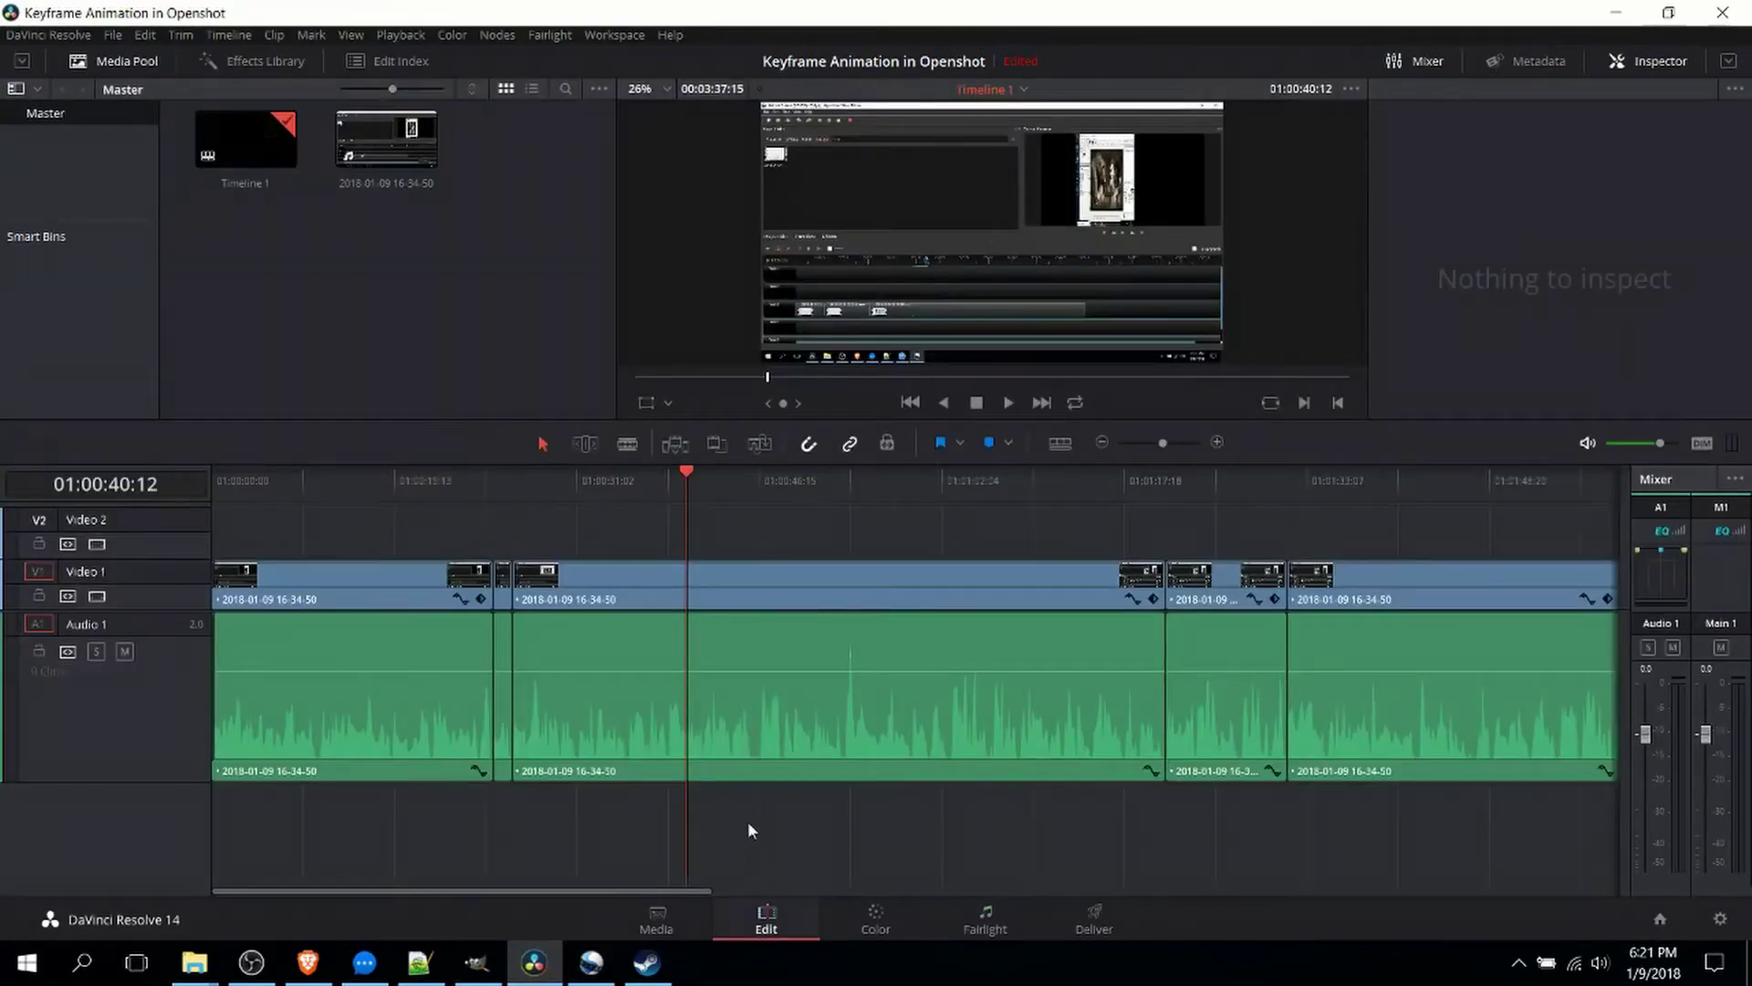
pyautogui.click(245, 61)
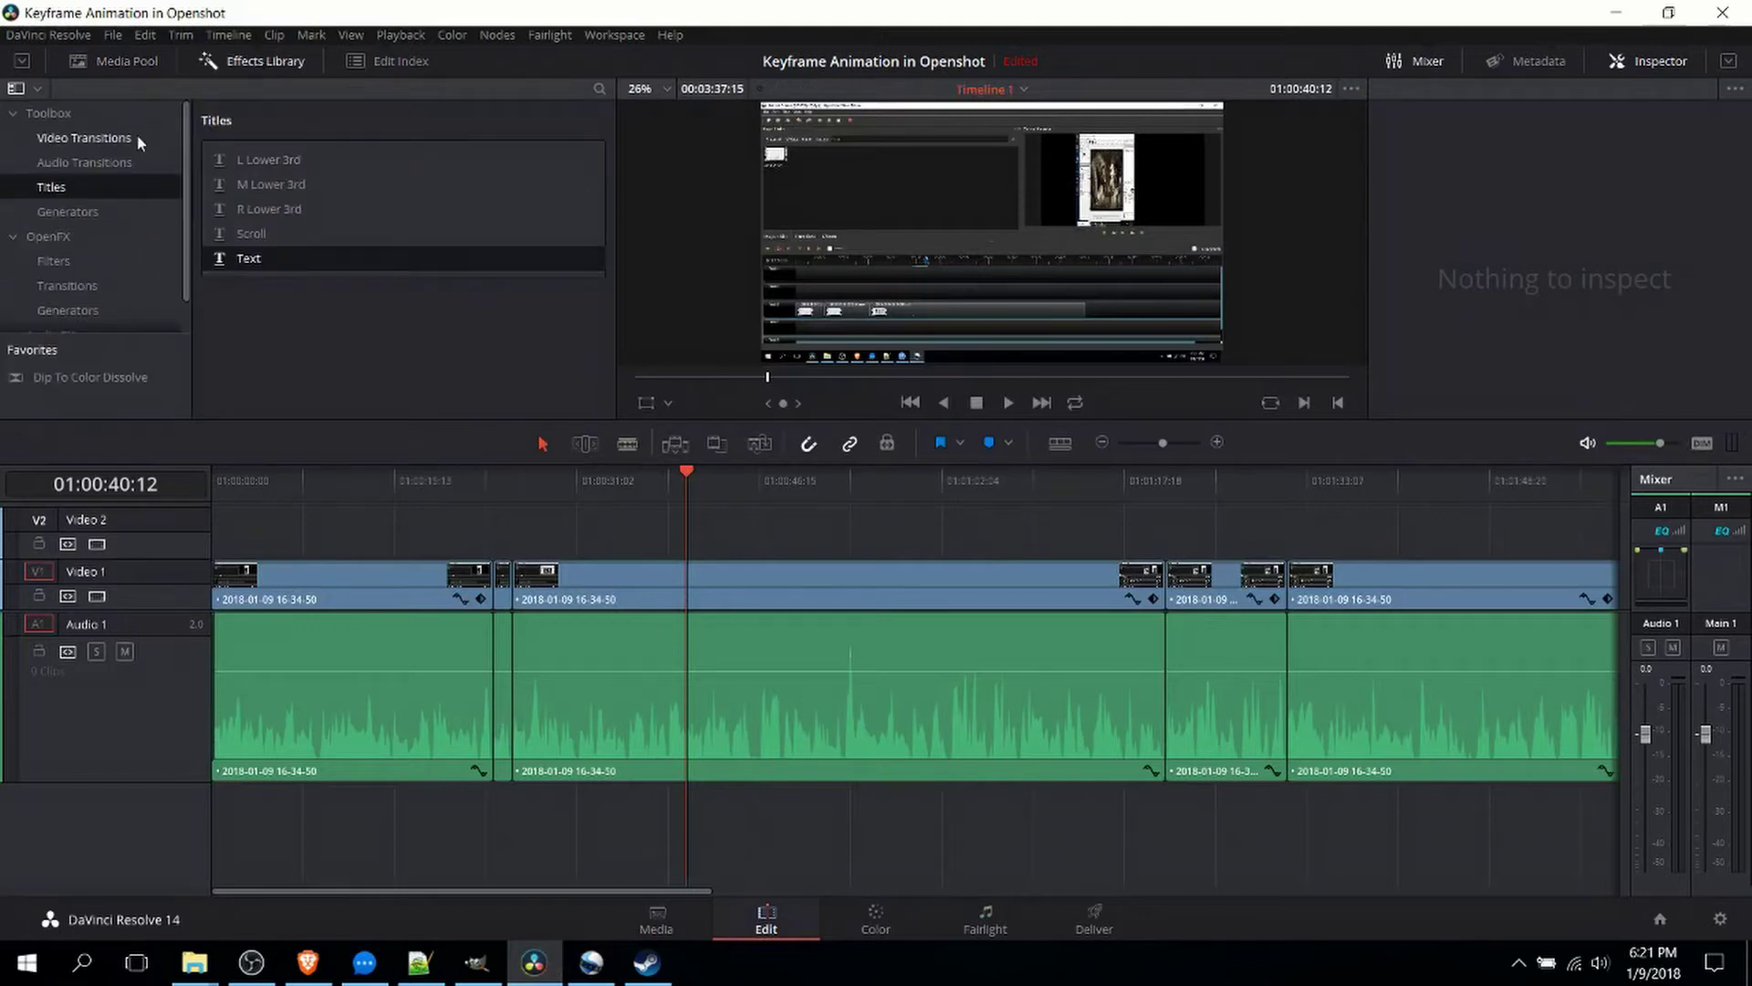
pyautogui.click(133, 135)
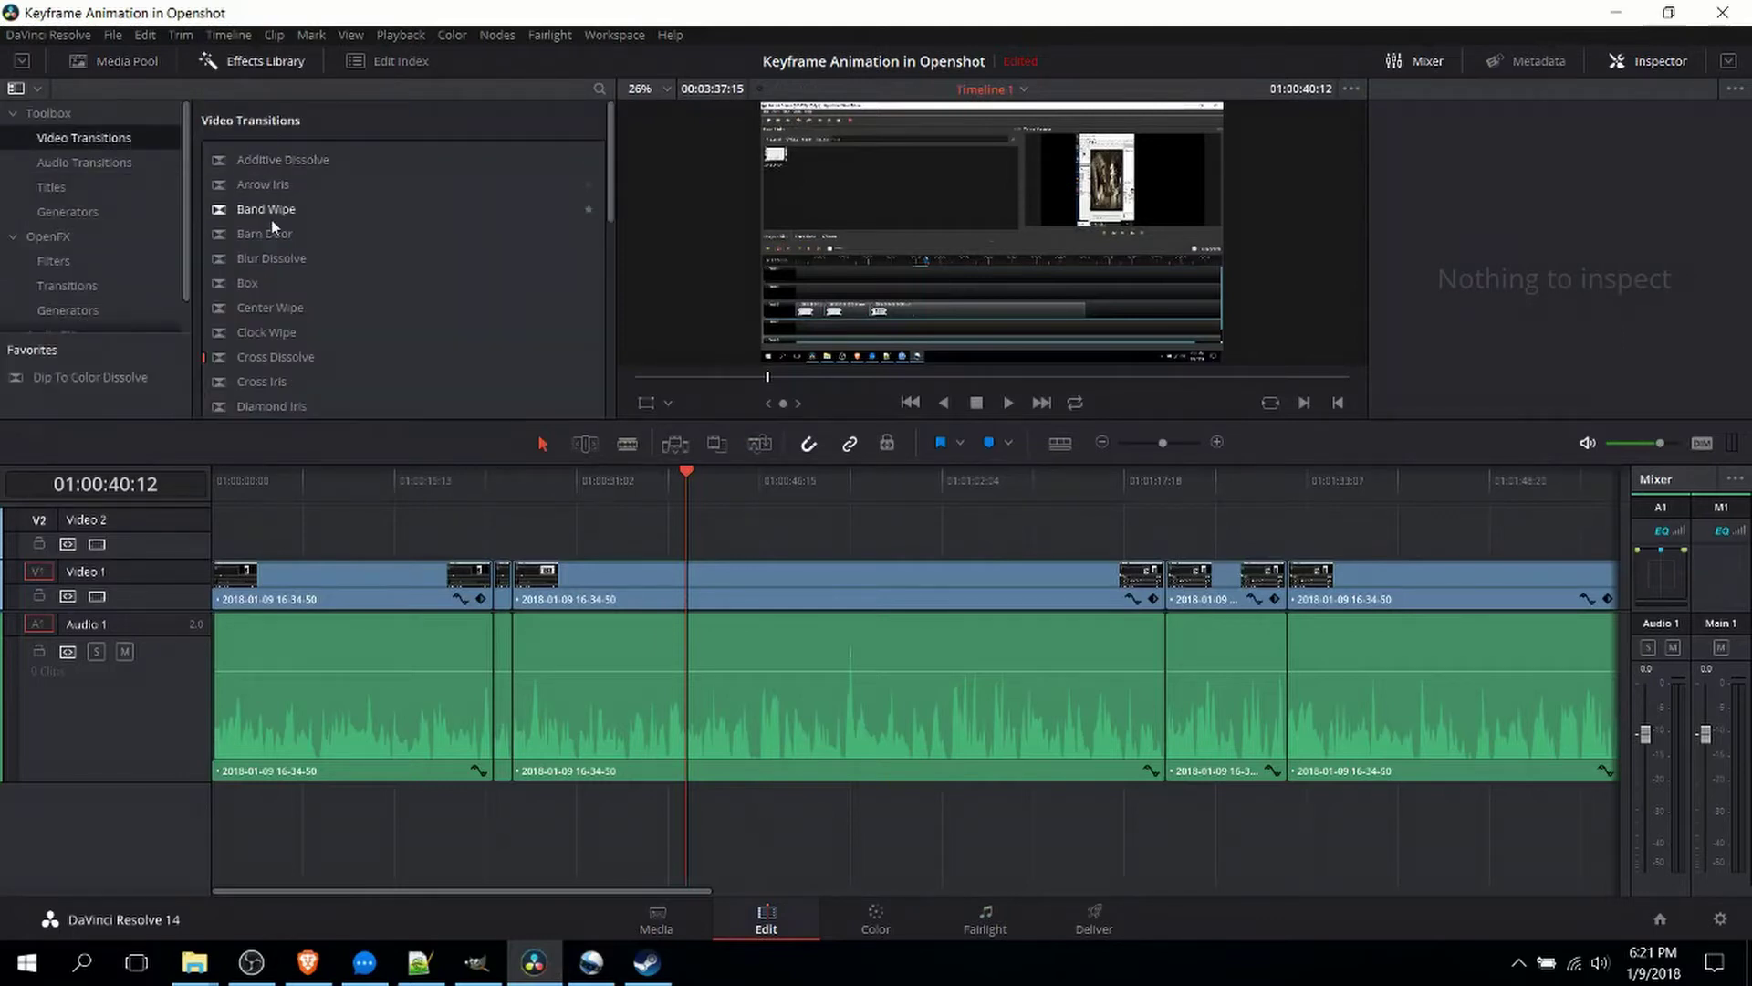
pyautogui.scroll(-1, 271, 218)
pyautogui.scroll(-5, 271, 217)
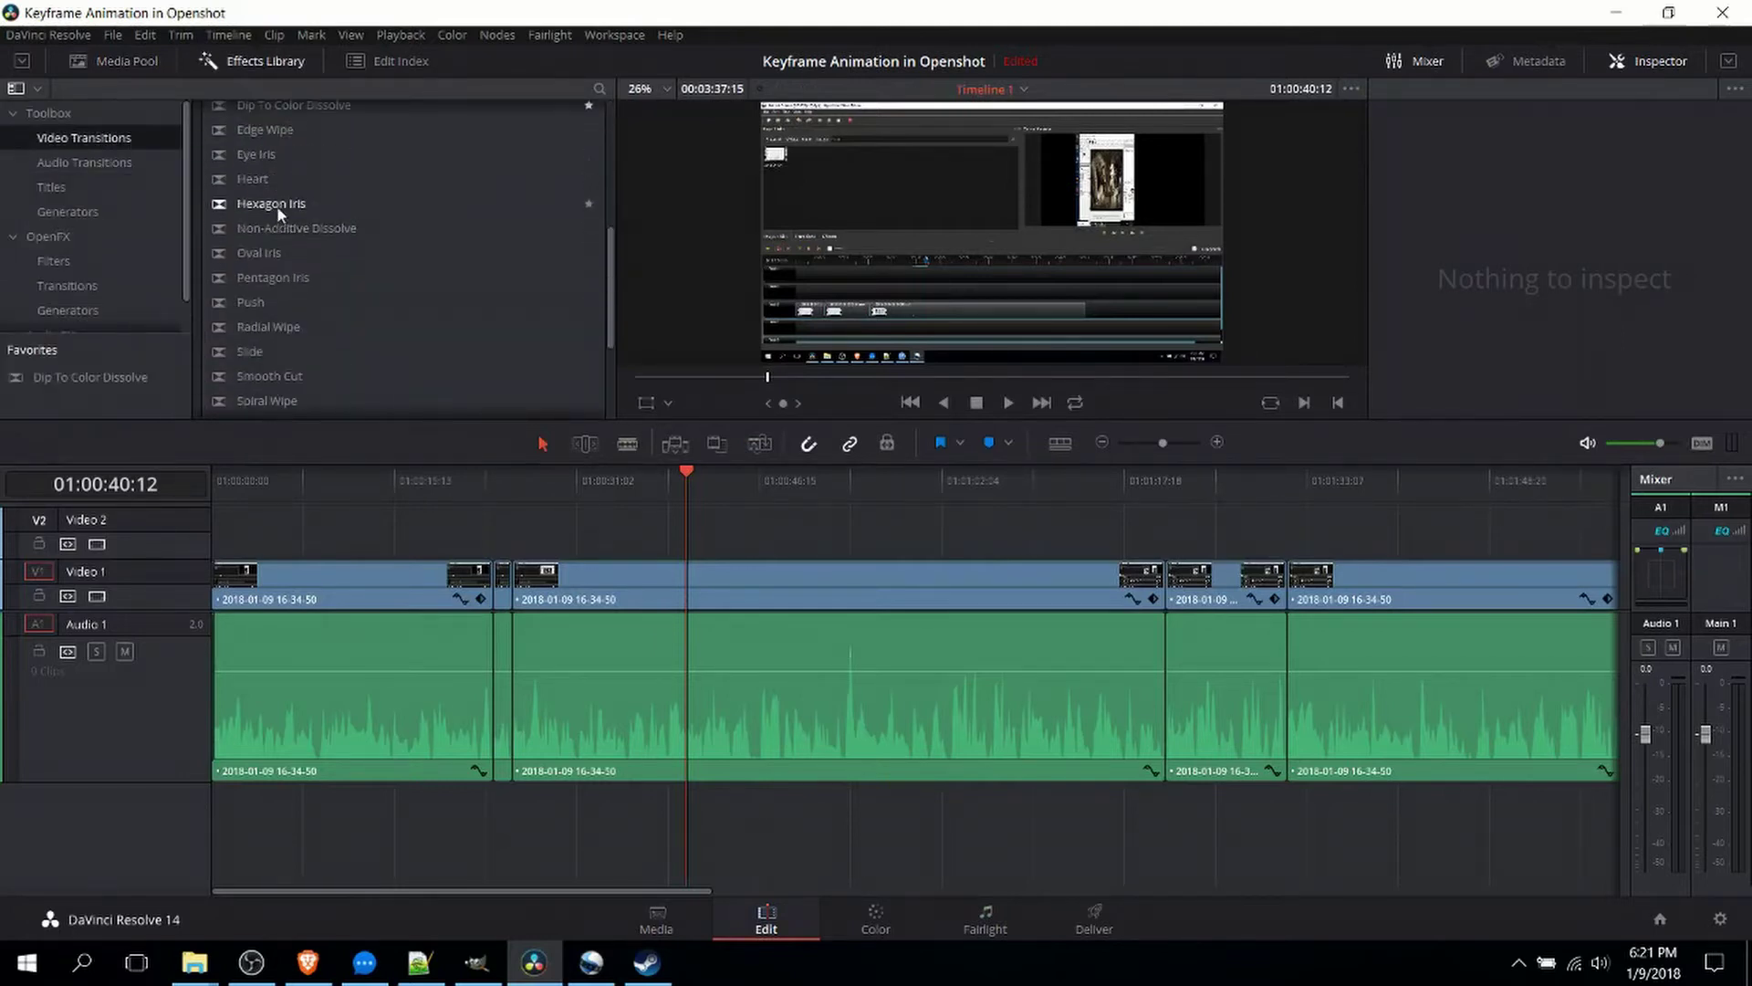
pyautogui.scroll(-4, 279, 209)
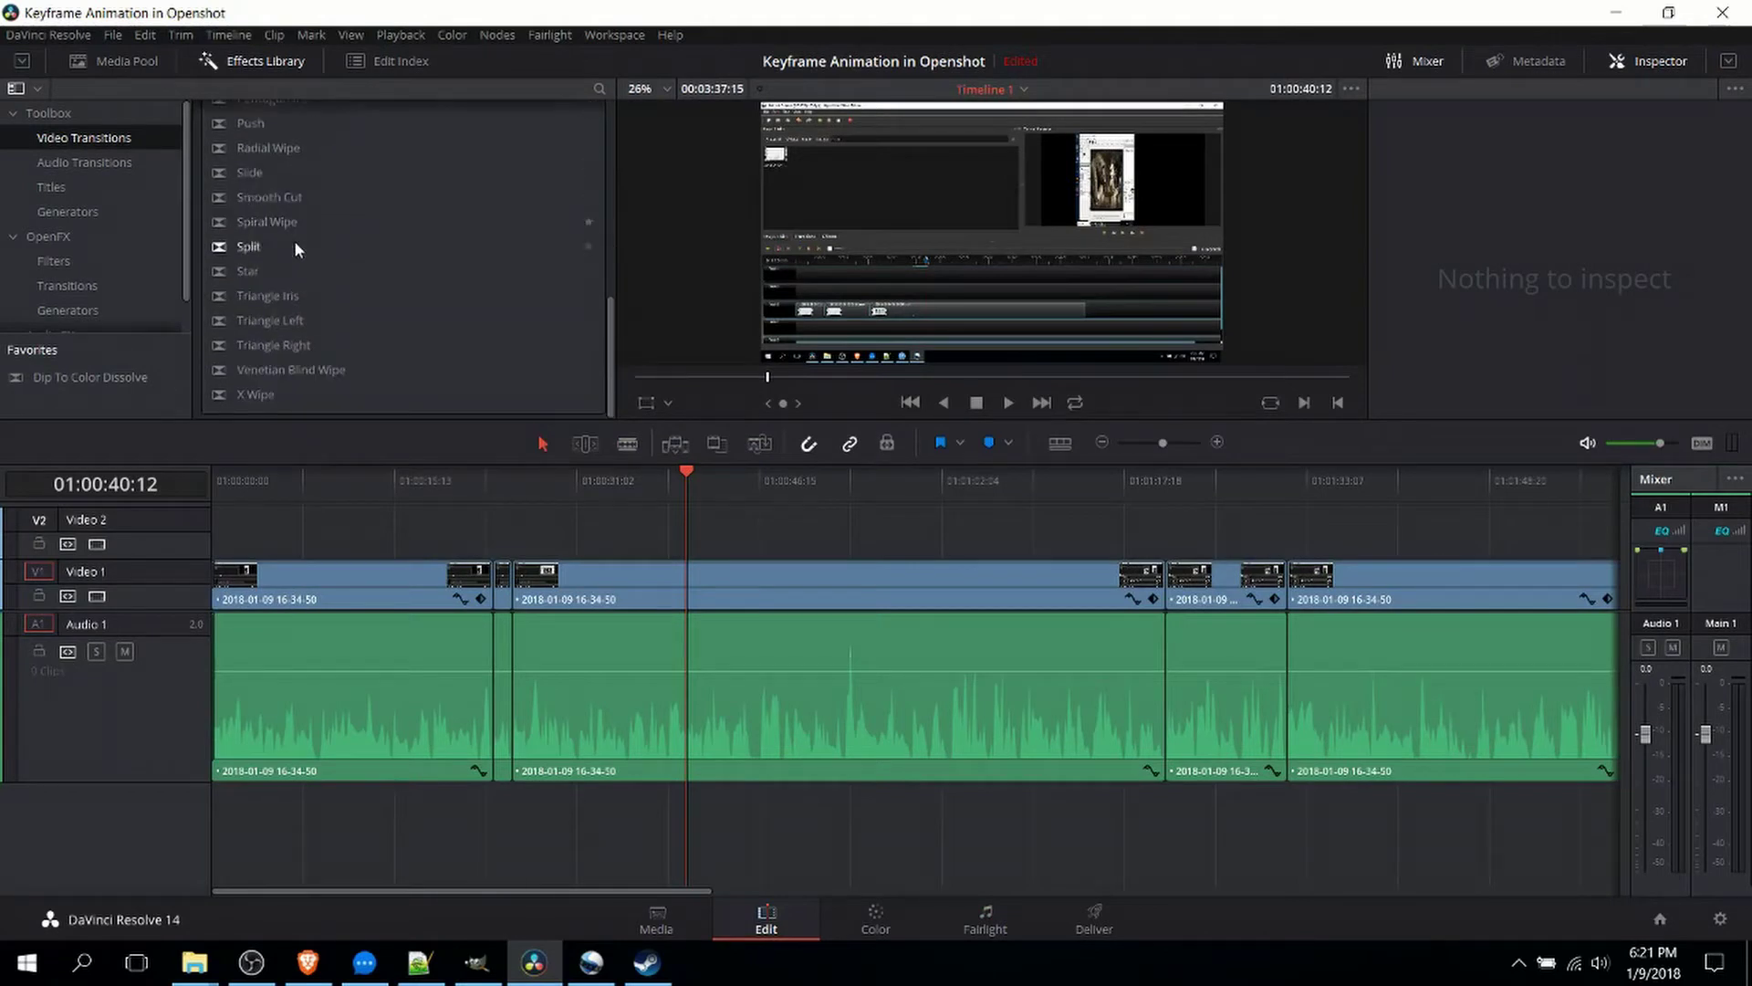
pyautogui.scroll(1, 402, 184)
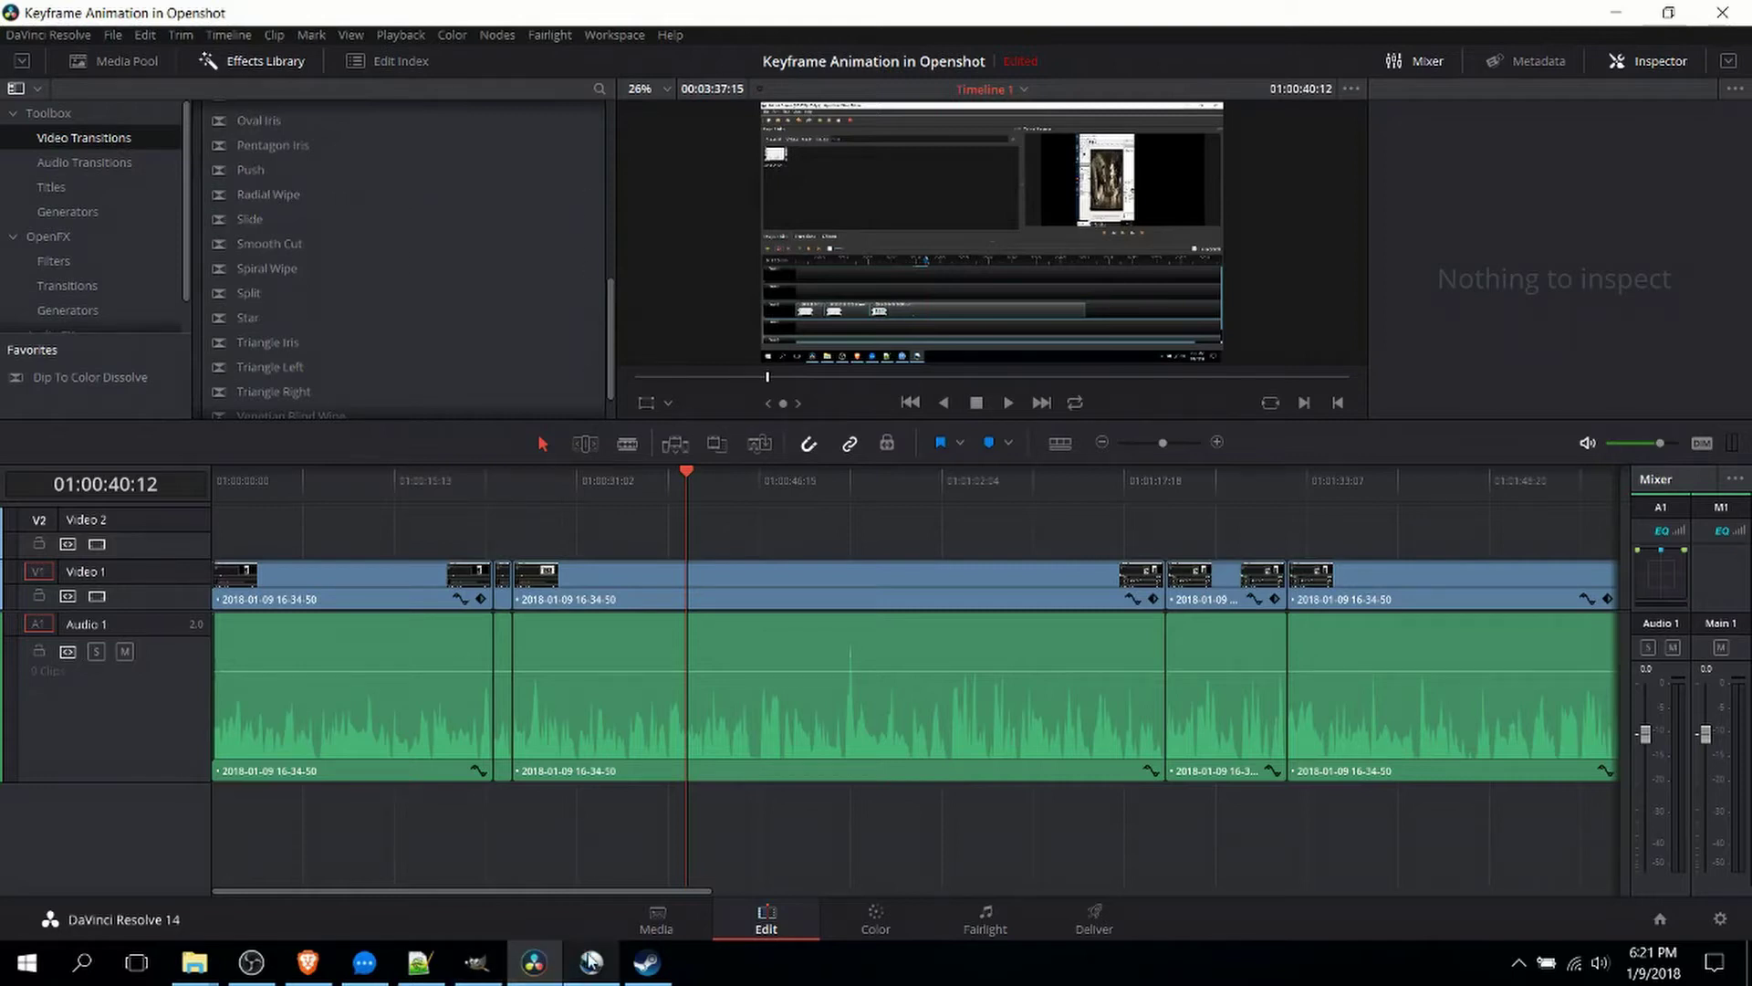
# Step: Switch to OpenShot, browse its transitions and effects with more room for both lists, and show only the audio effects
pyautogui.click(591, 962)
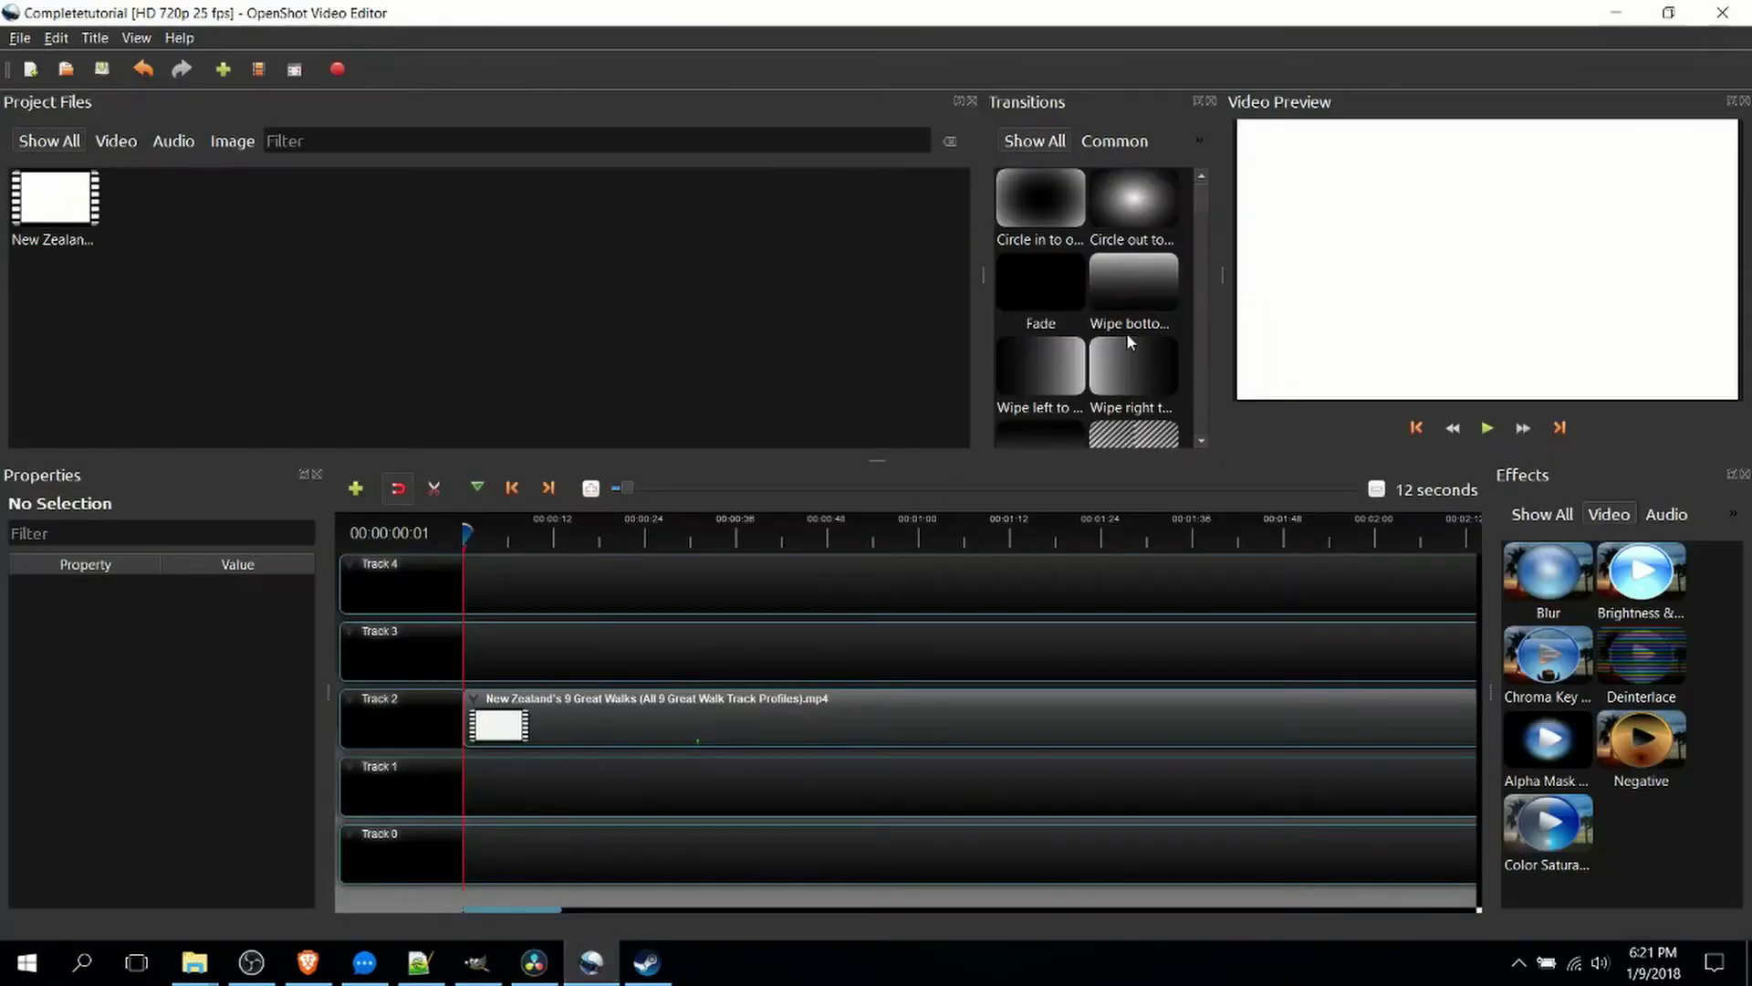
pyautogui.scroll(-6, 1126, 332)
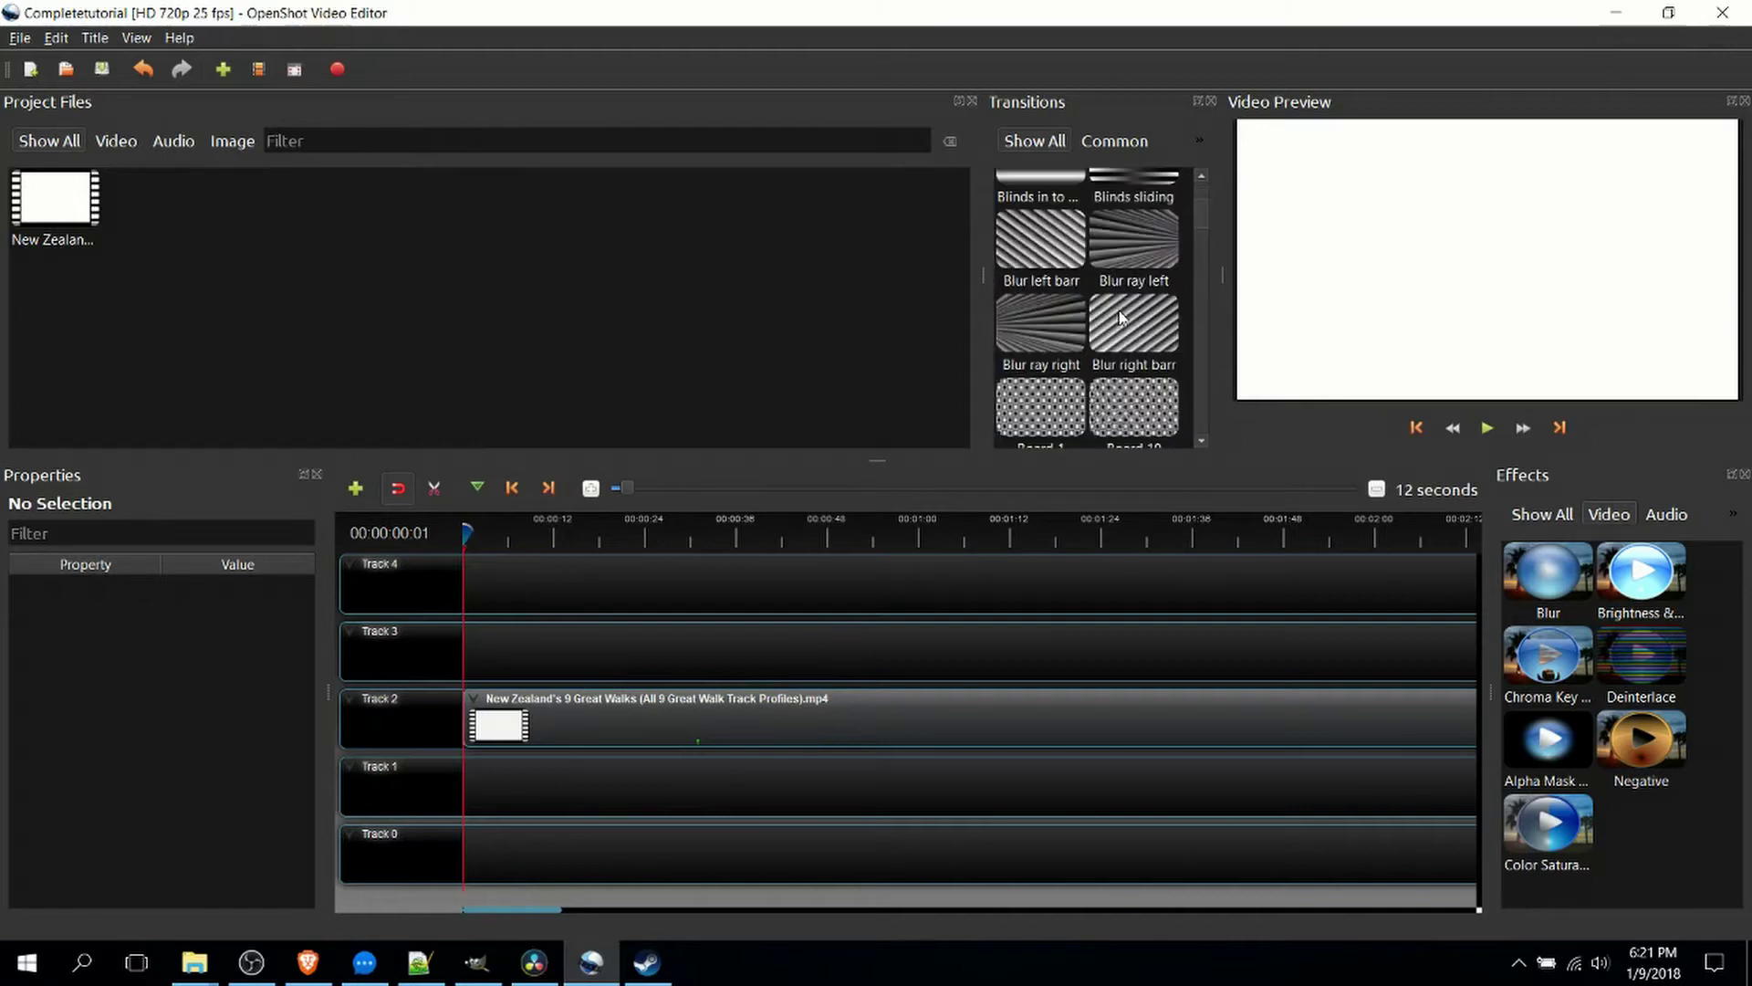
pyautogui.moveTo(983, 274); pyautogui.dragTo(745, 274)
pyautogui.scroll(-2, 1077, 315)
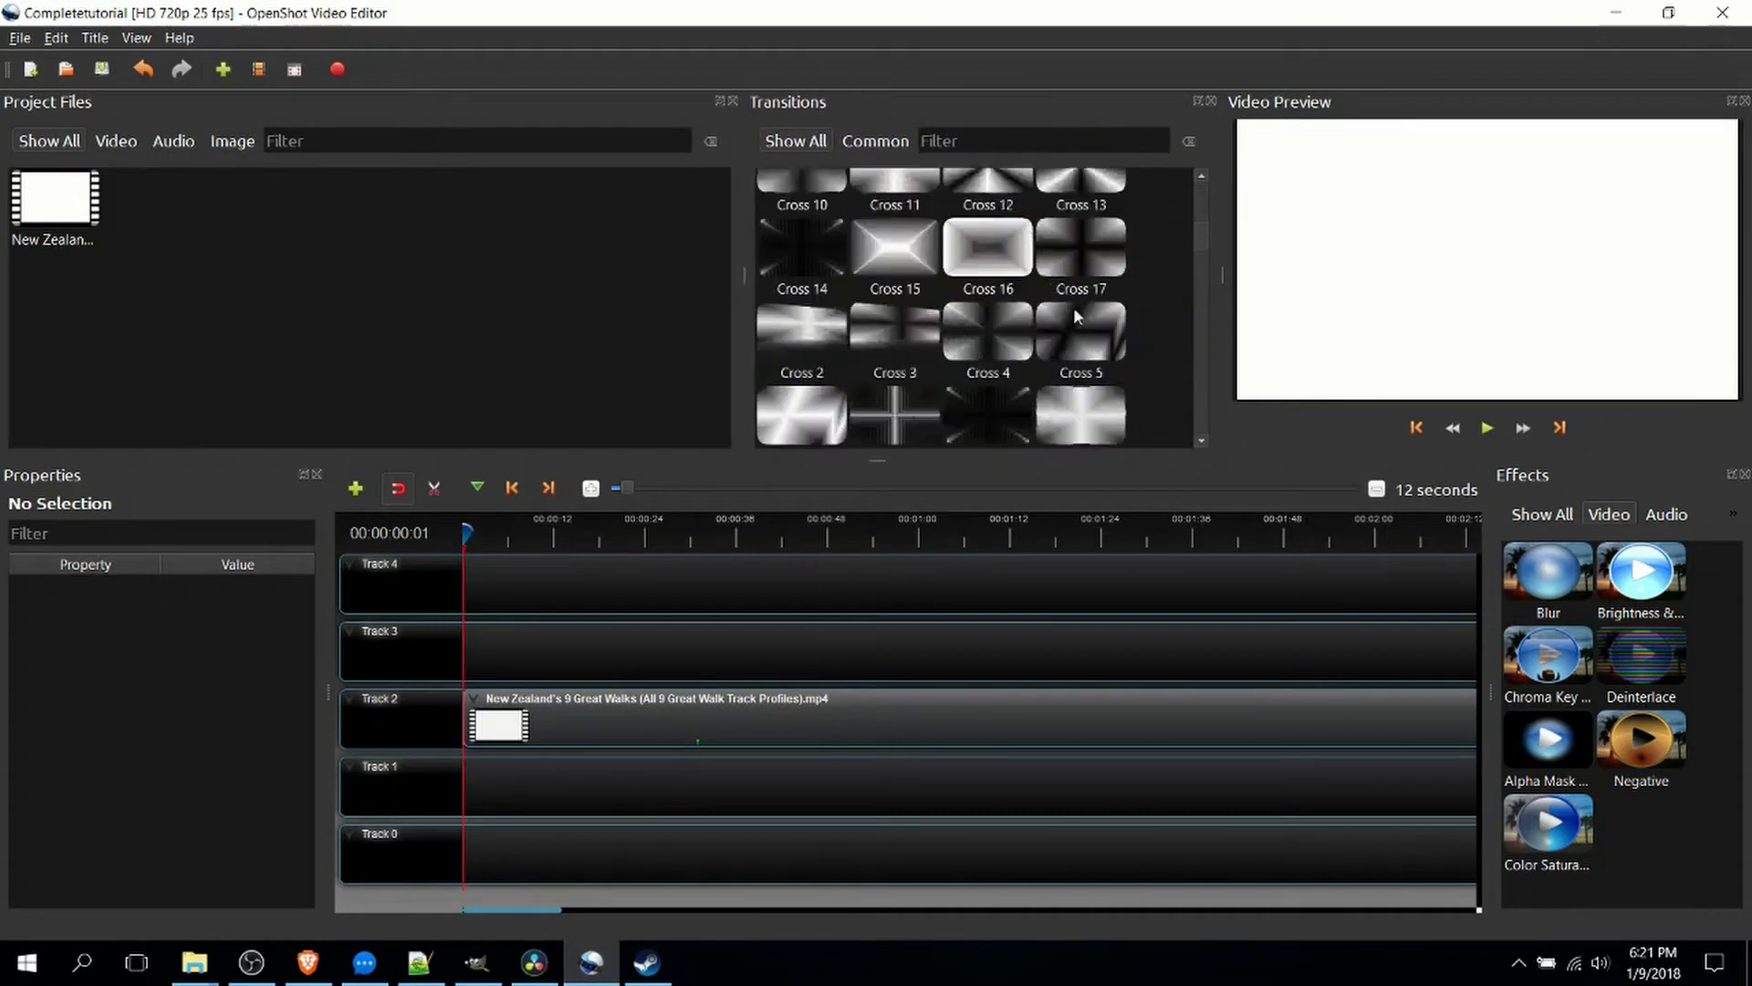
pyautogui.scroll(-3, 1077, 316)
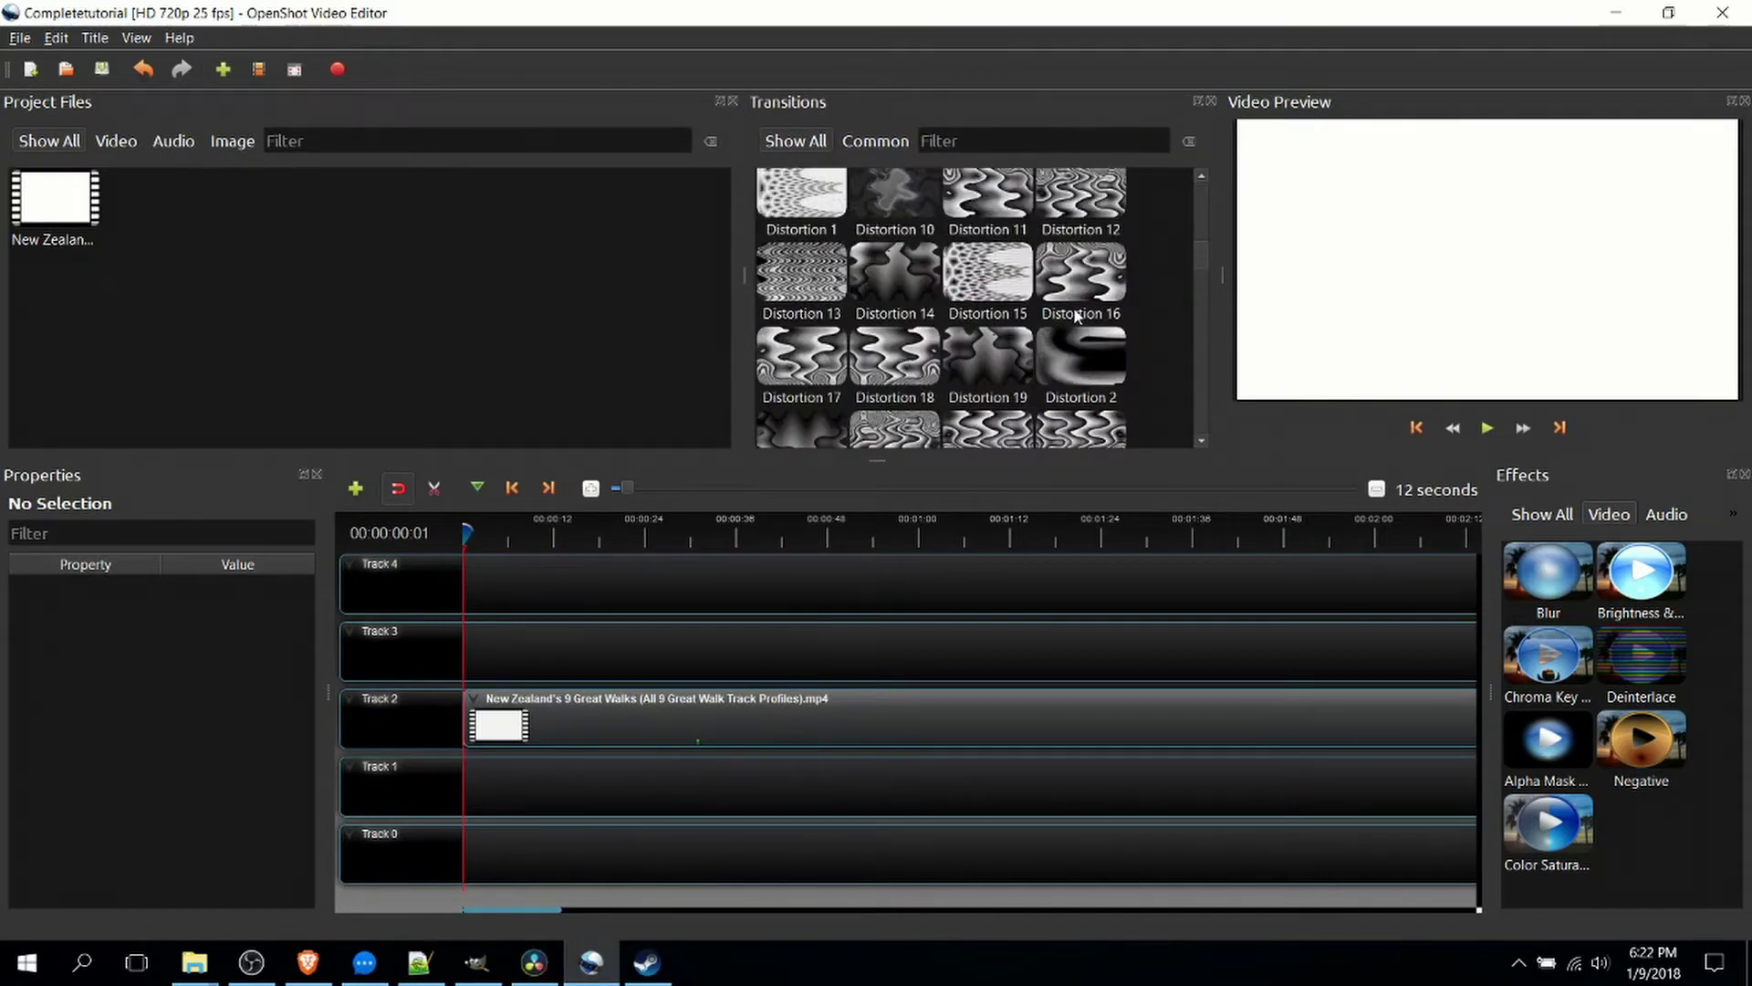
pyautogui.scroll(-3, 1075, 315)
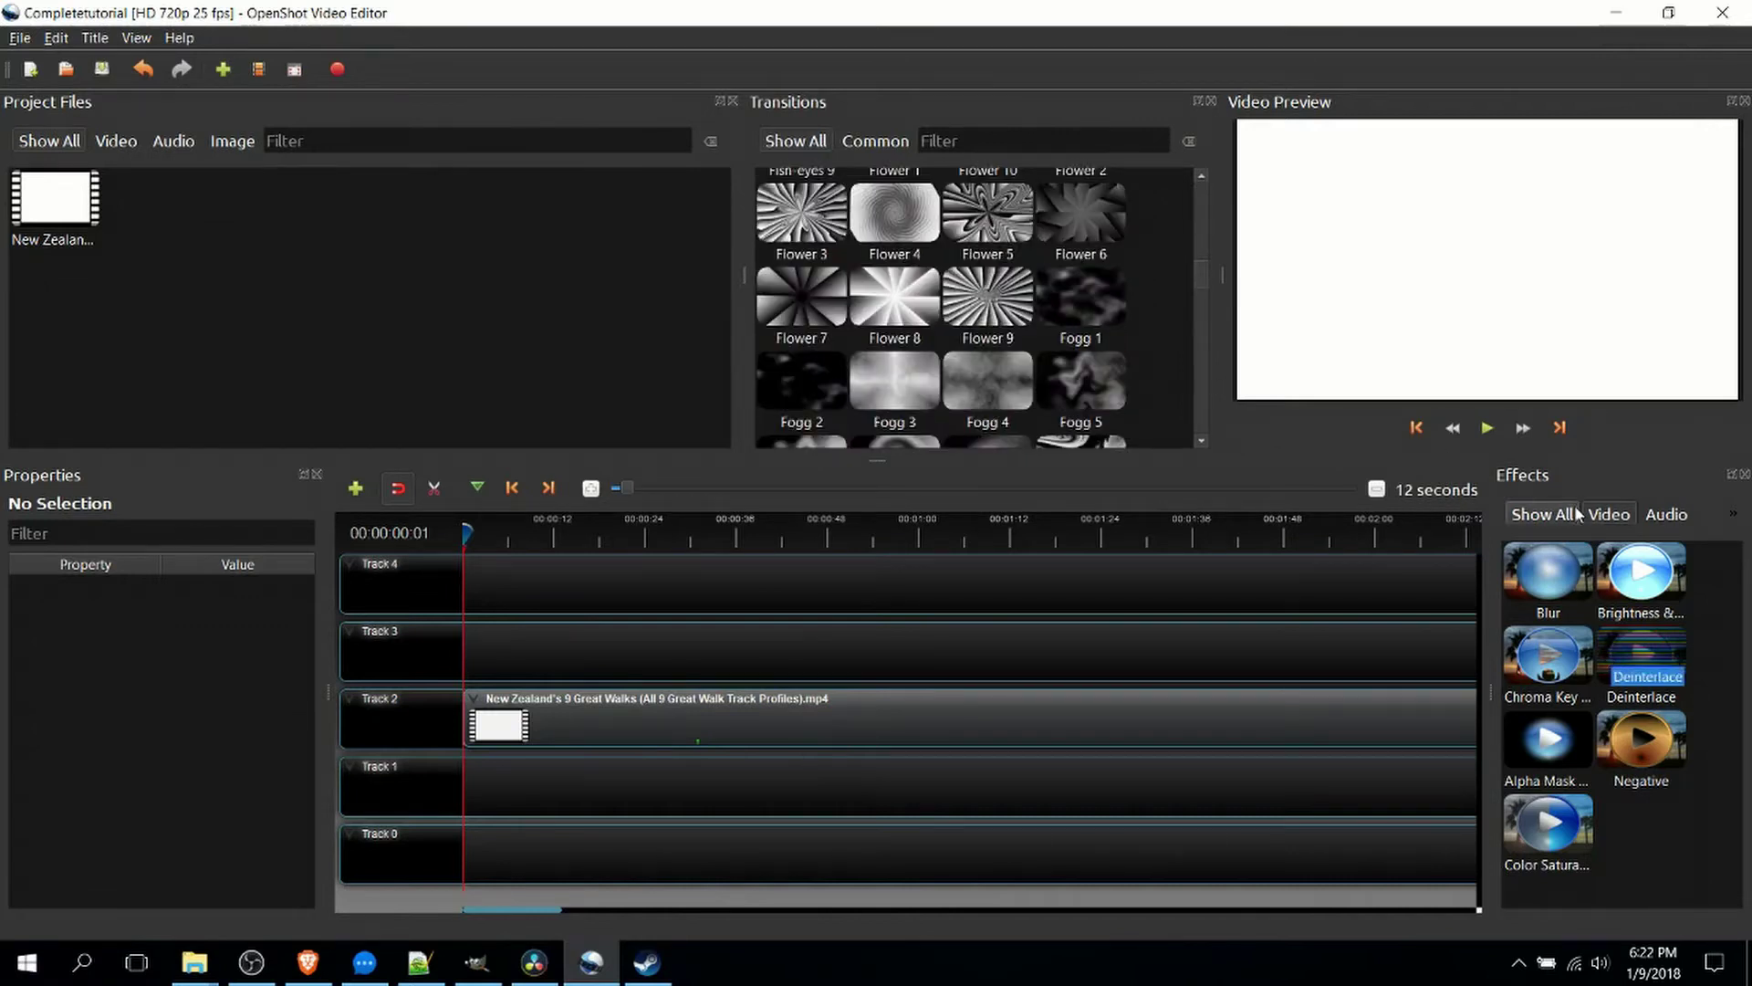
pyautogui.moveTo(1489, 547); pyautogui.dragTo(1289, 533)
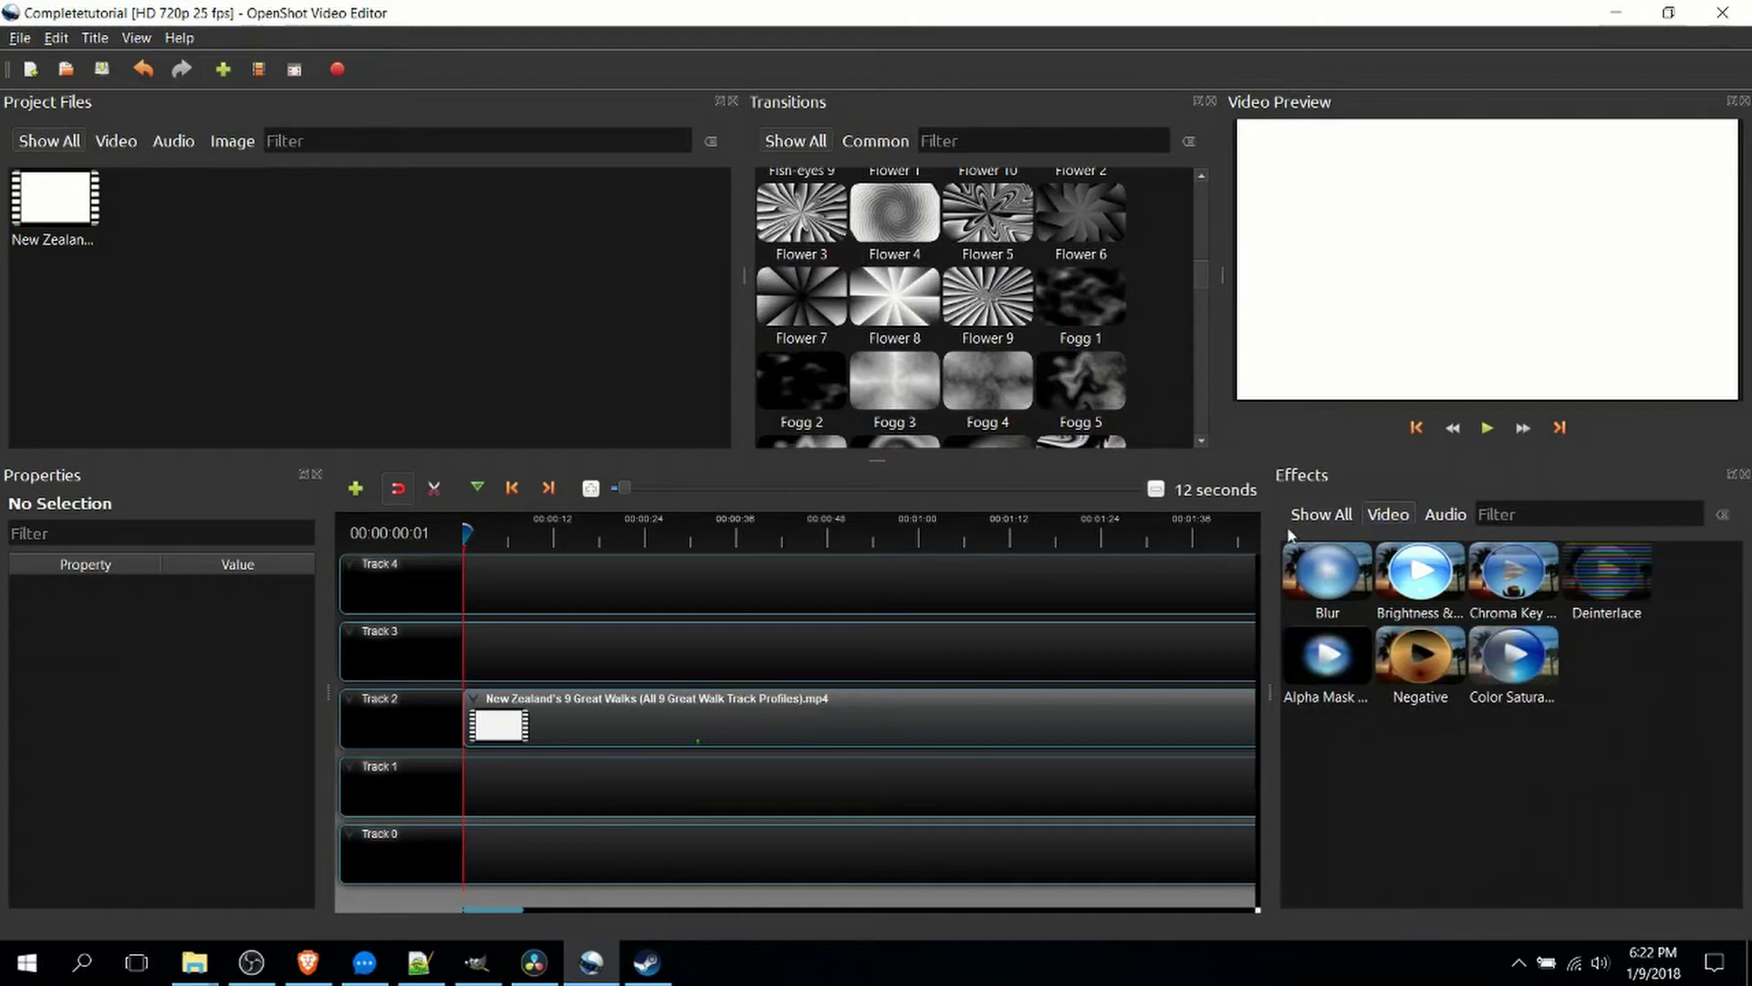
pyautogui.click(1447, 514)
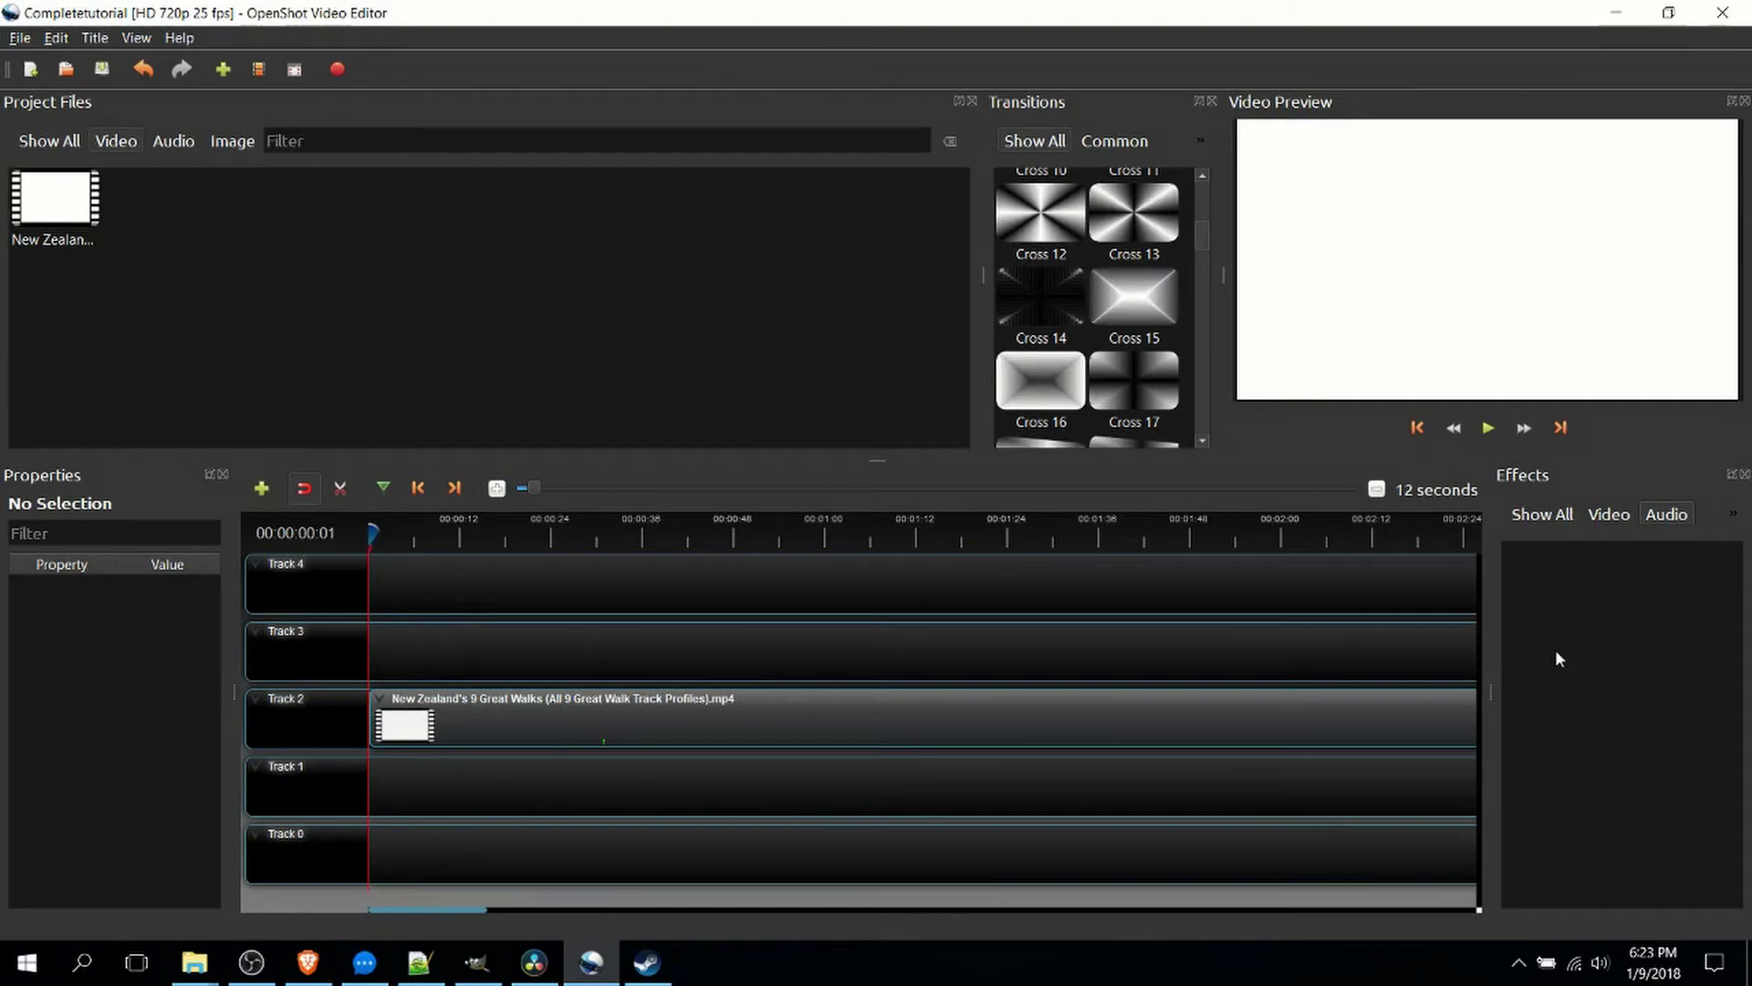
# Step: Switch to DaVinci Resolve and examine the audio transitions and the VST effects under Audio FX
pyautogui.click(539, 969)
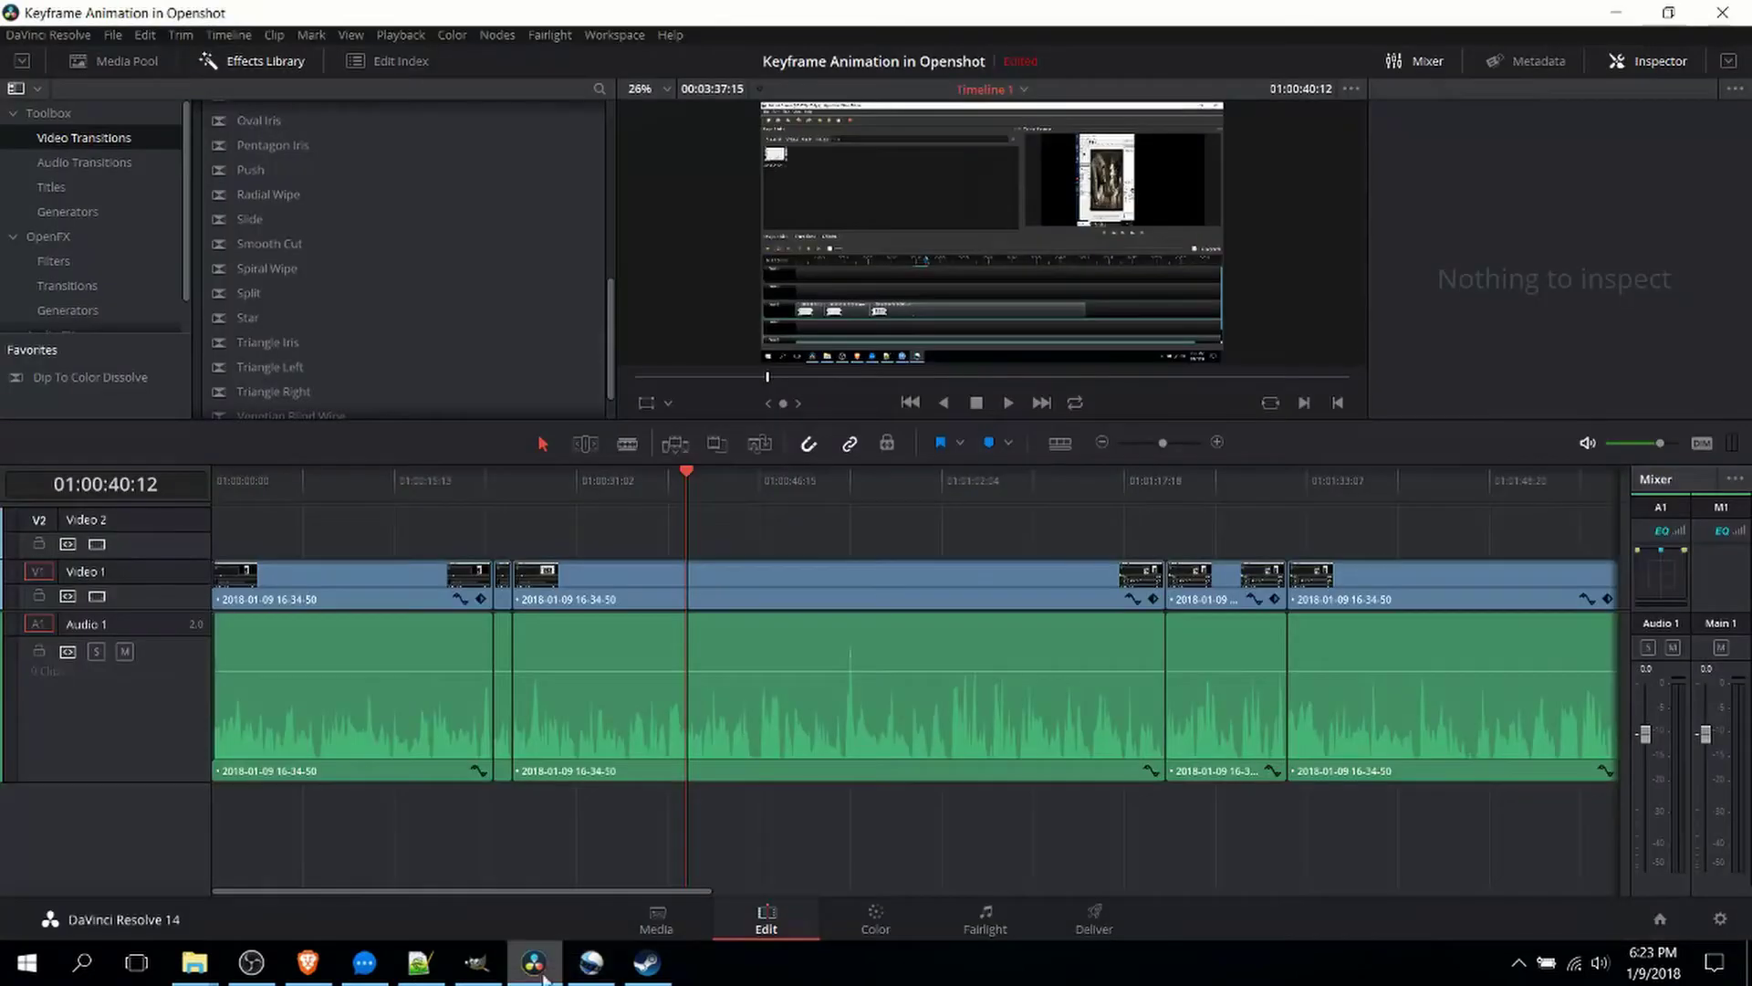
pyautogui.click(89, 164)
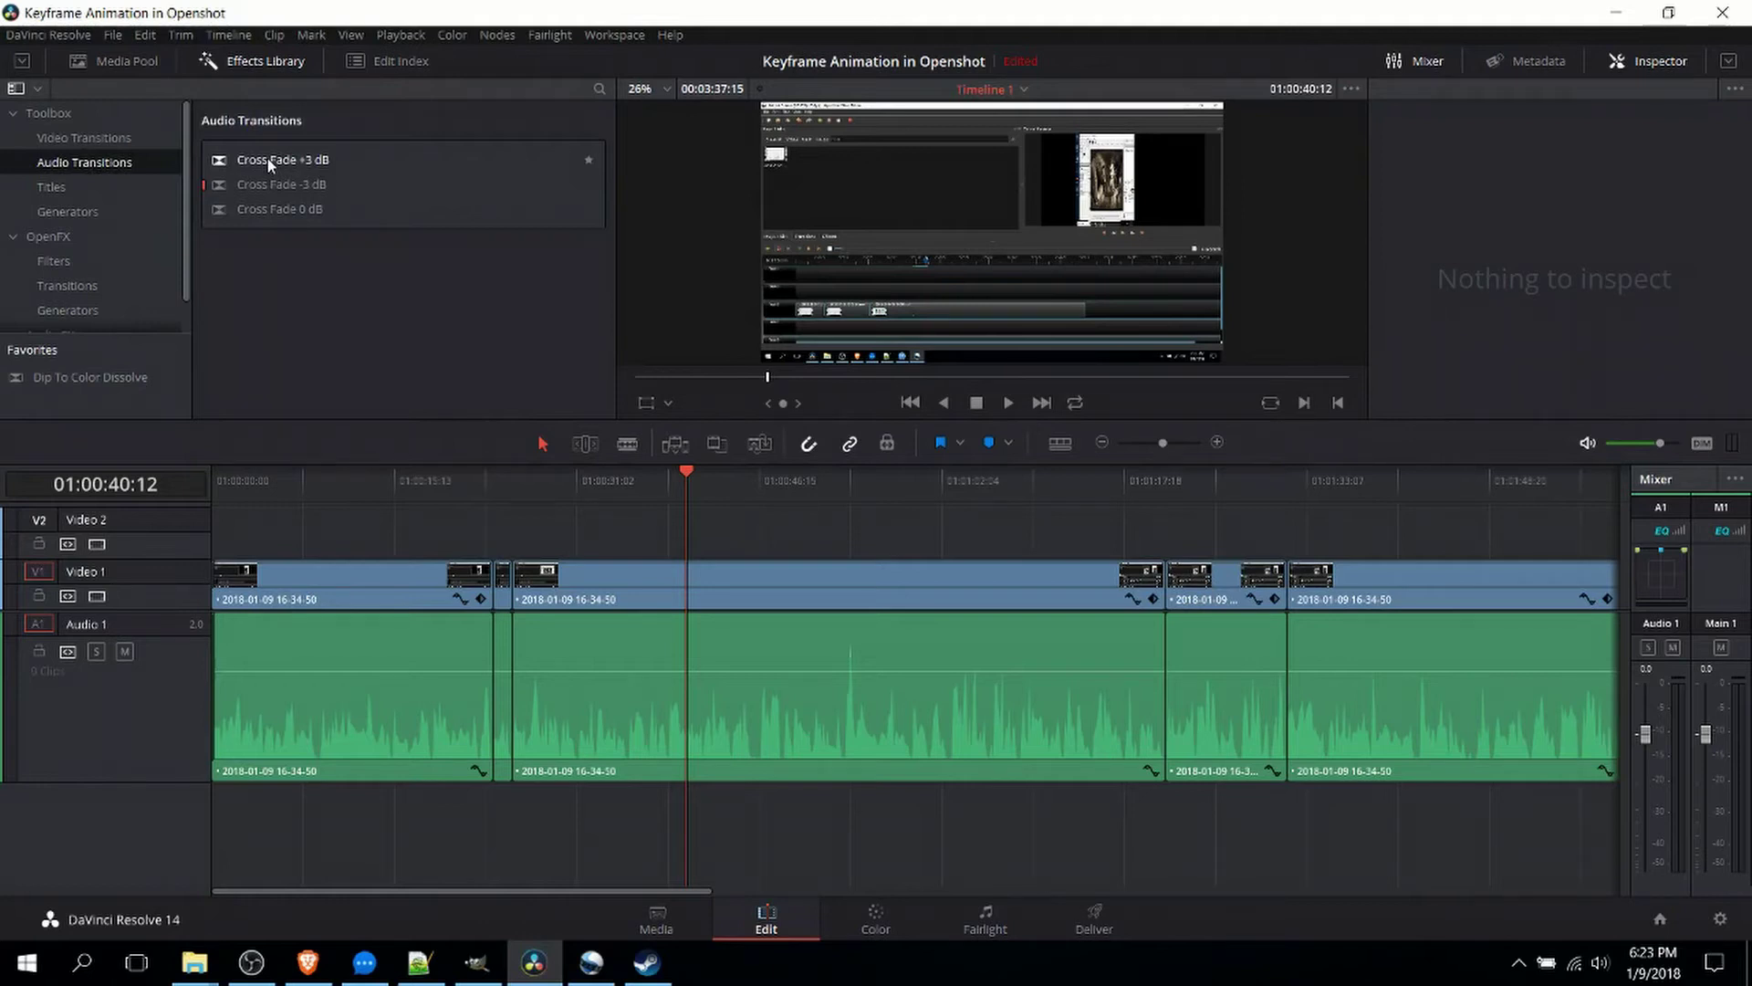
pyautogui.scroll(-2, 88, 260)
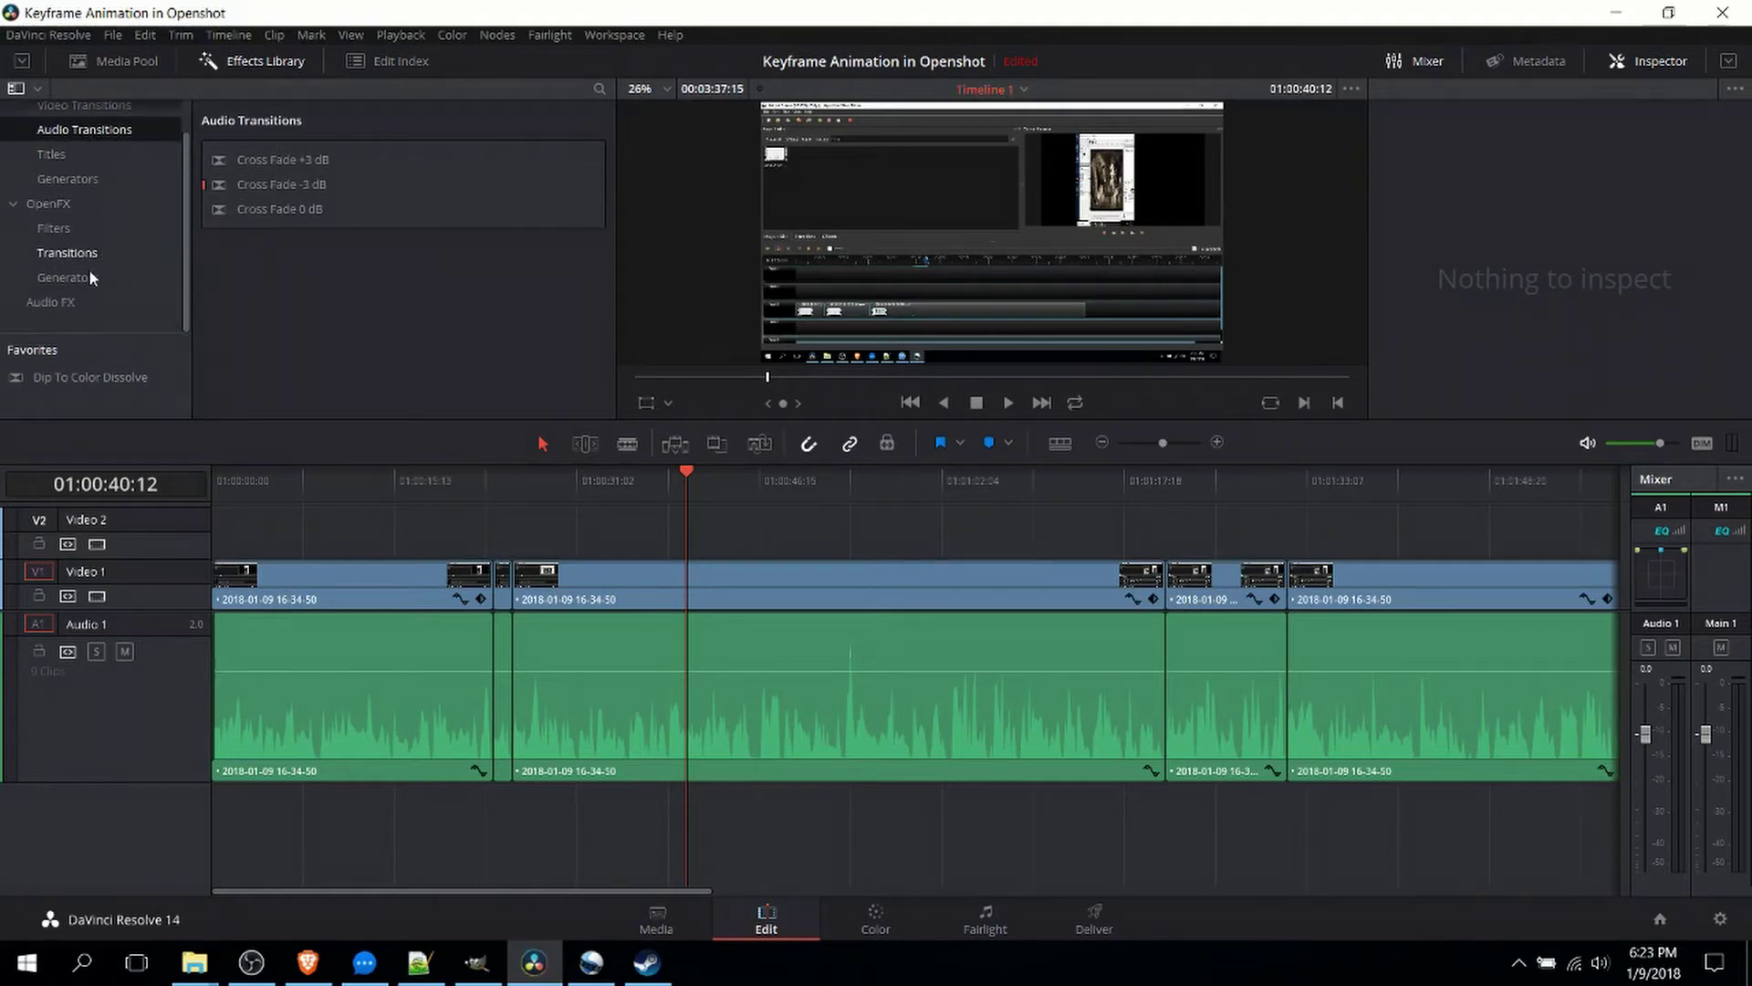
pyautogui.click(73, 304)
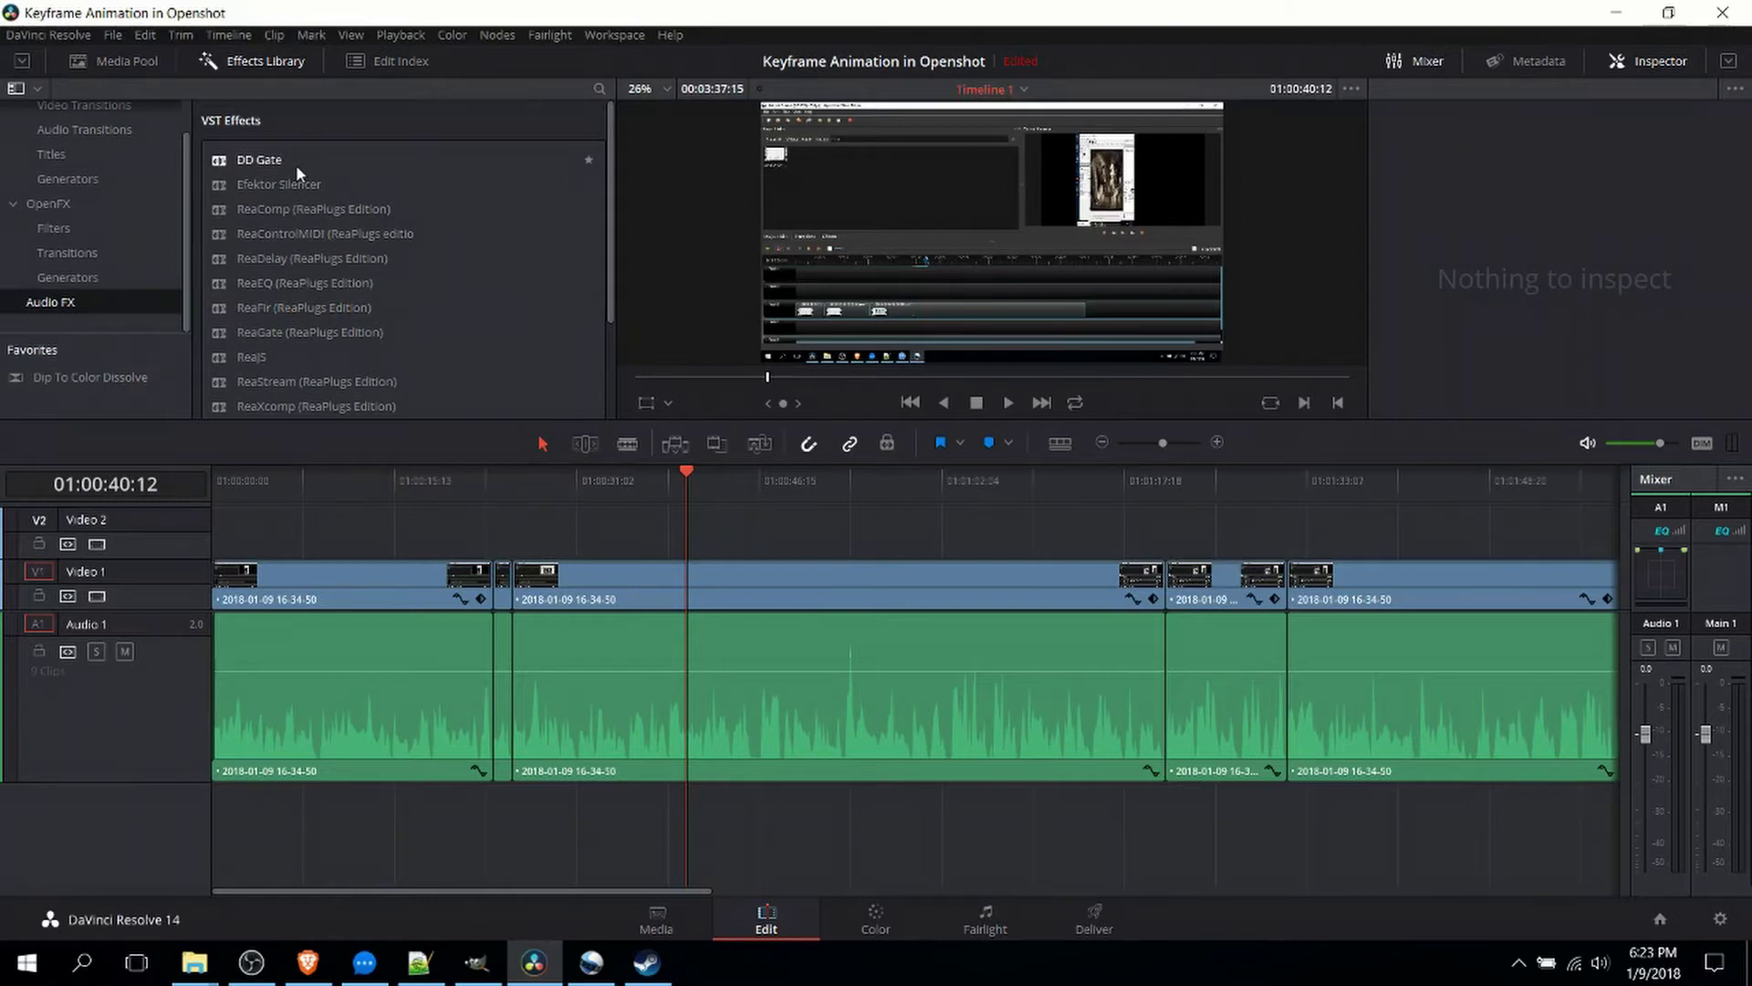
pyautogui.scroll(-3, 296, 167)
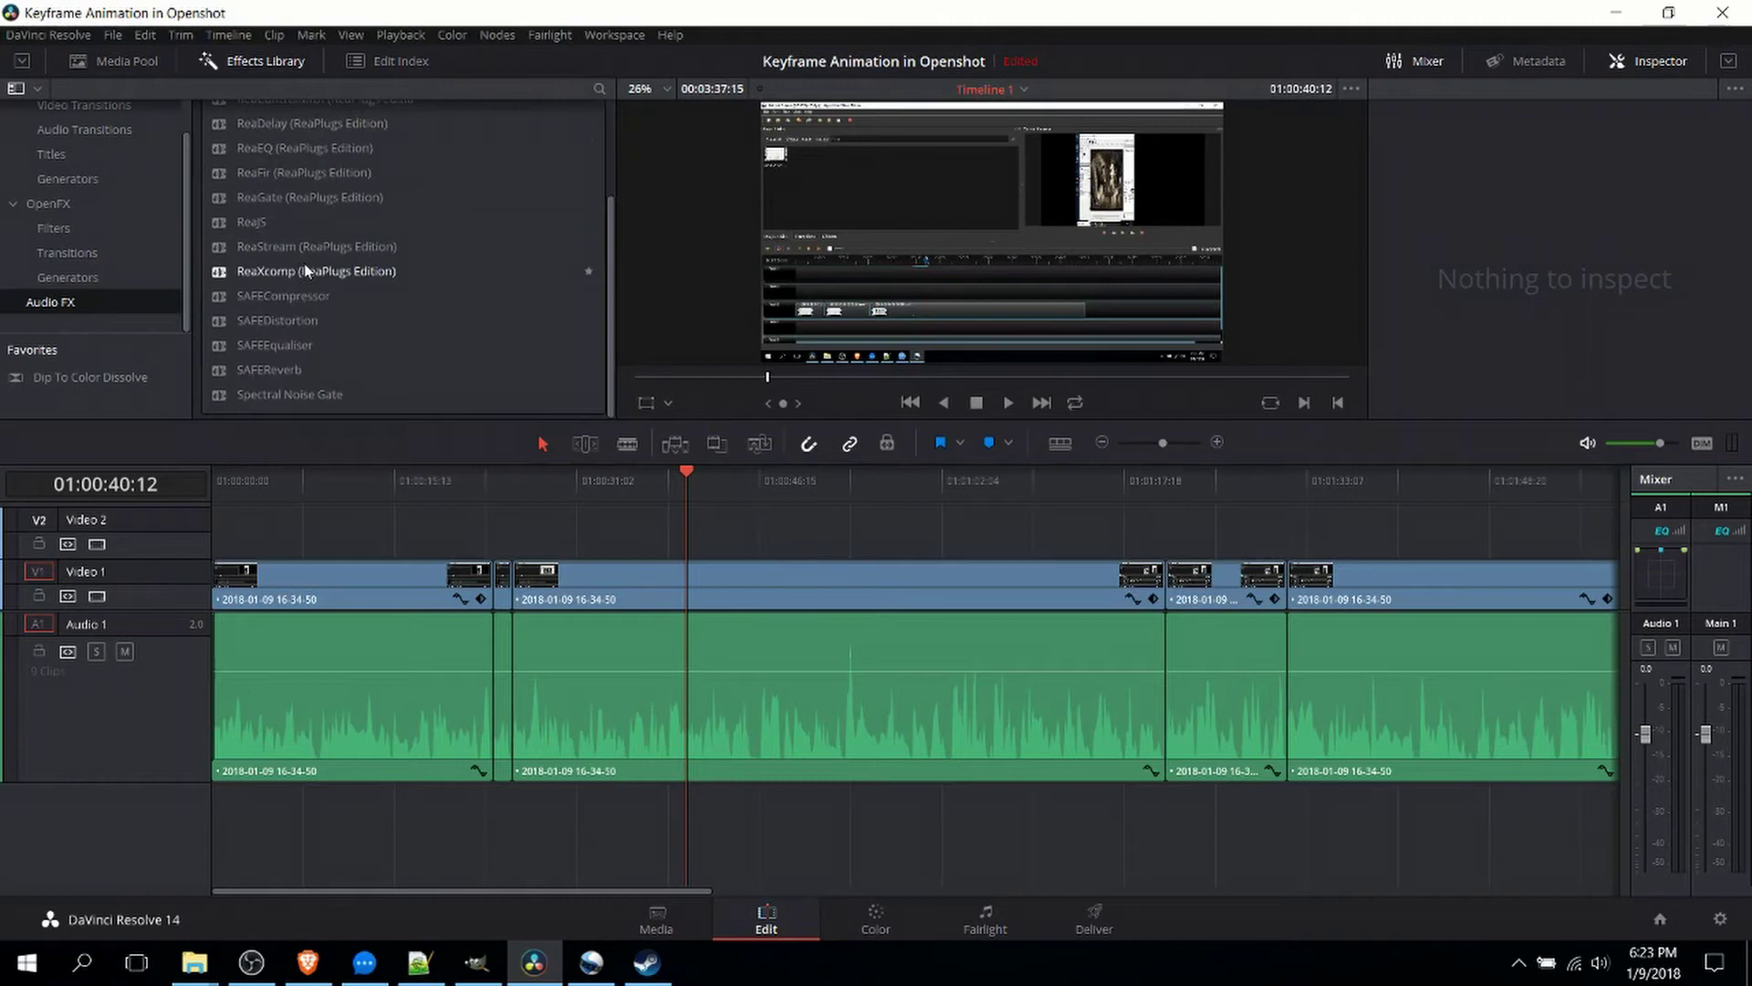
pyautogui.scroll(3, 306, 272)
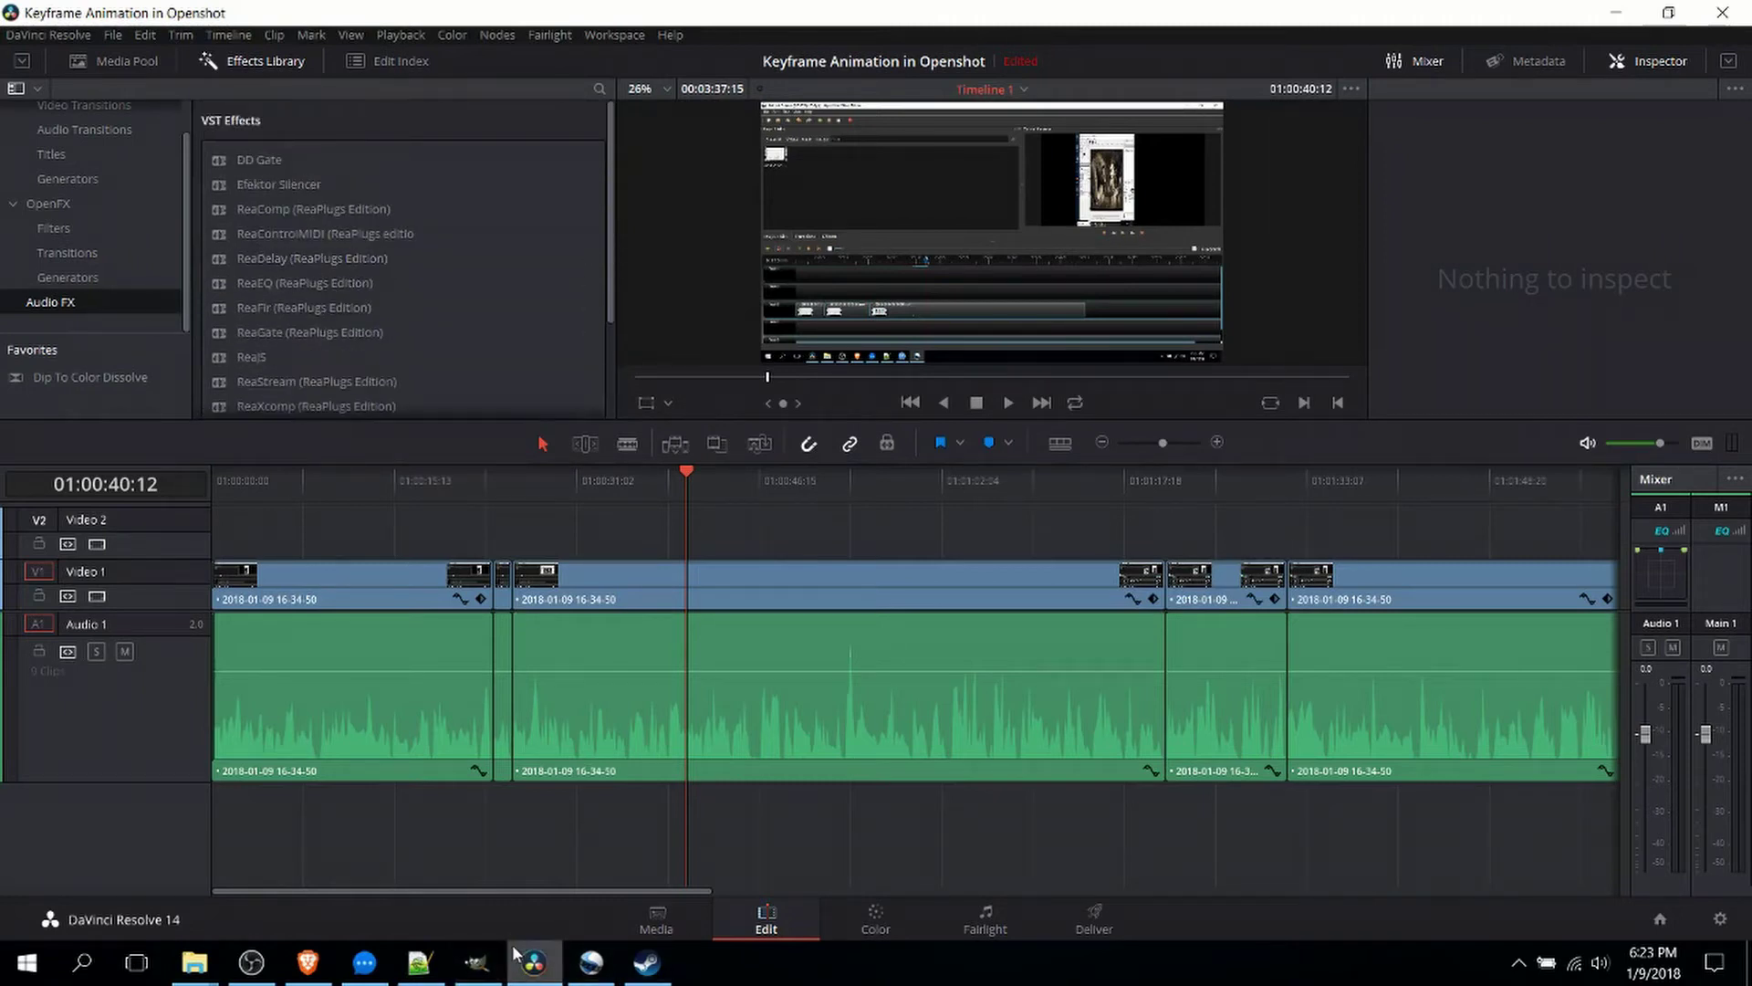
# Step: In OpenShot, place the playhead at 00:00:28:06 on the selected New Zealand clip in Track 2 and enable the Razor tool
pyautogui.moveTo(617, 957)
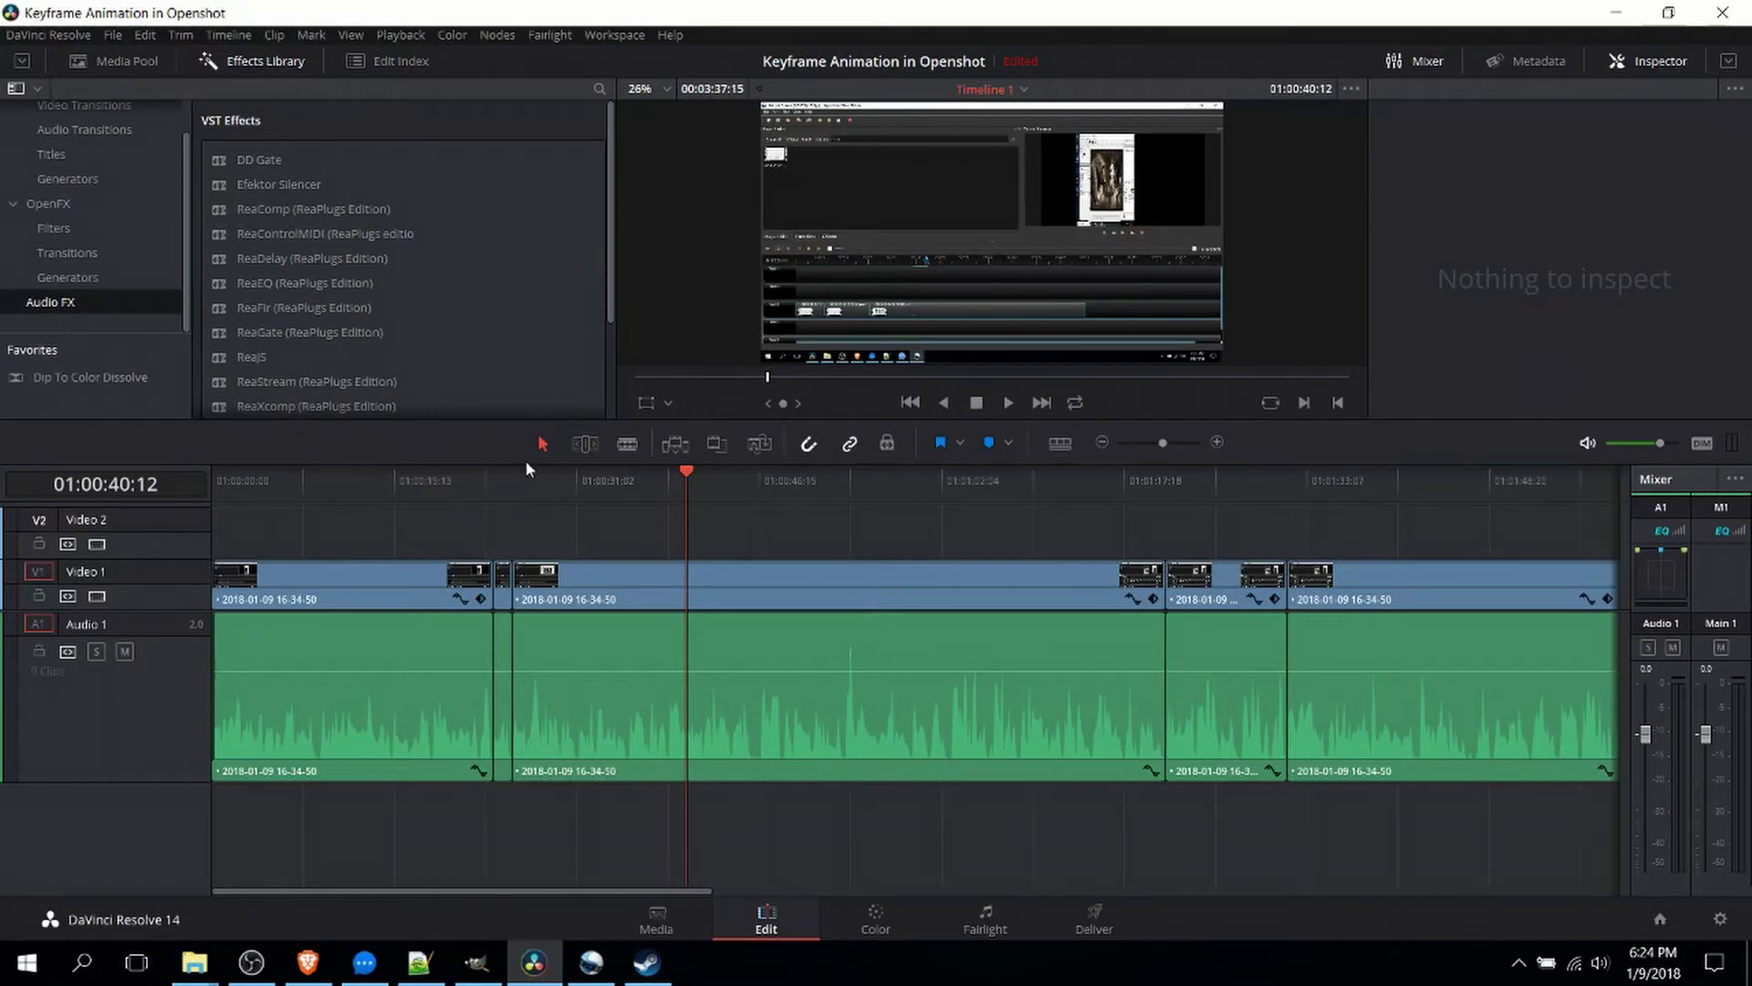
pyautogui.click(592, 962)
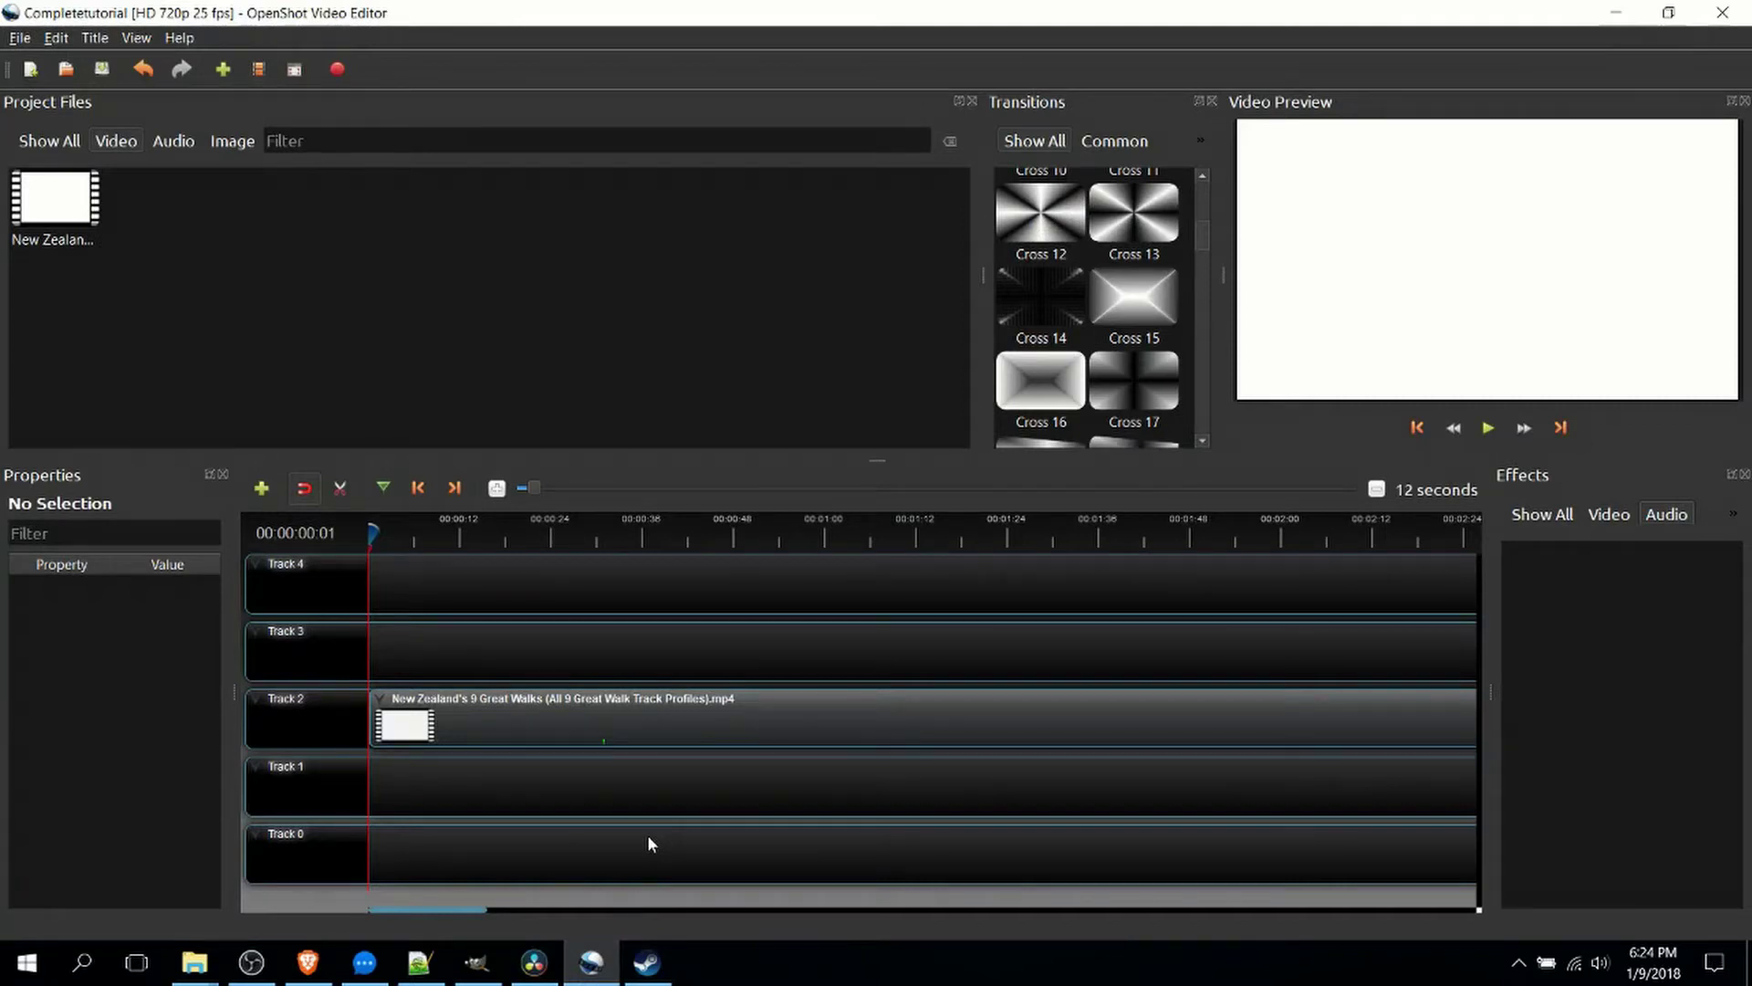
pyautogui.click(657, 721)
pyautogui.click(677, 540)
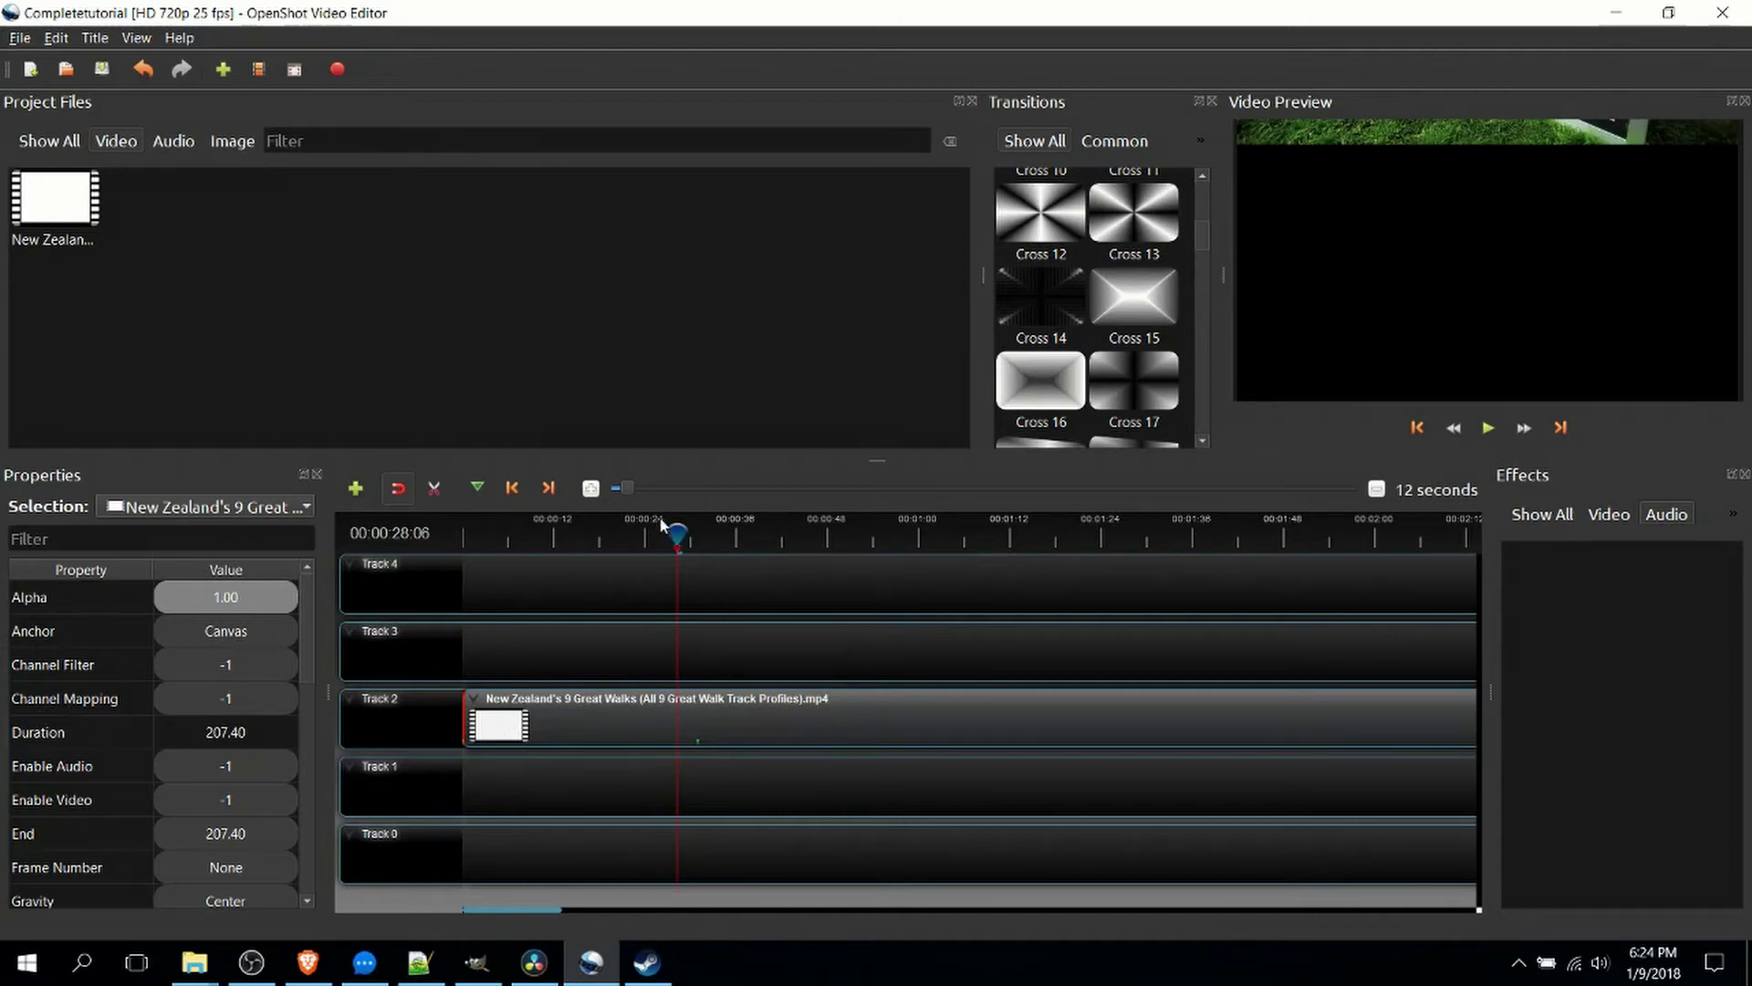
pyautogui.click(433, 491)
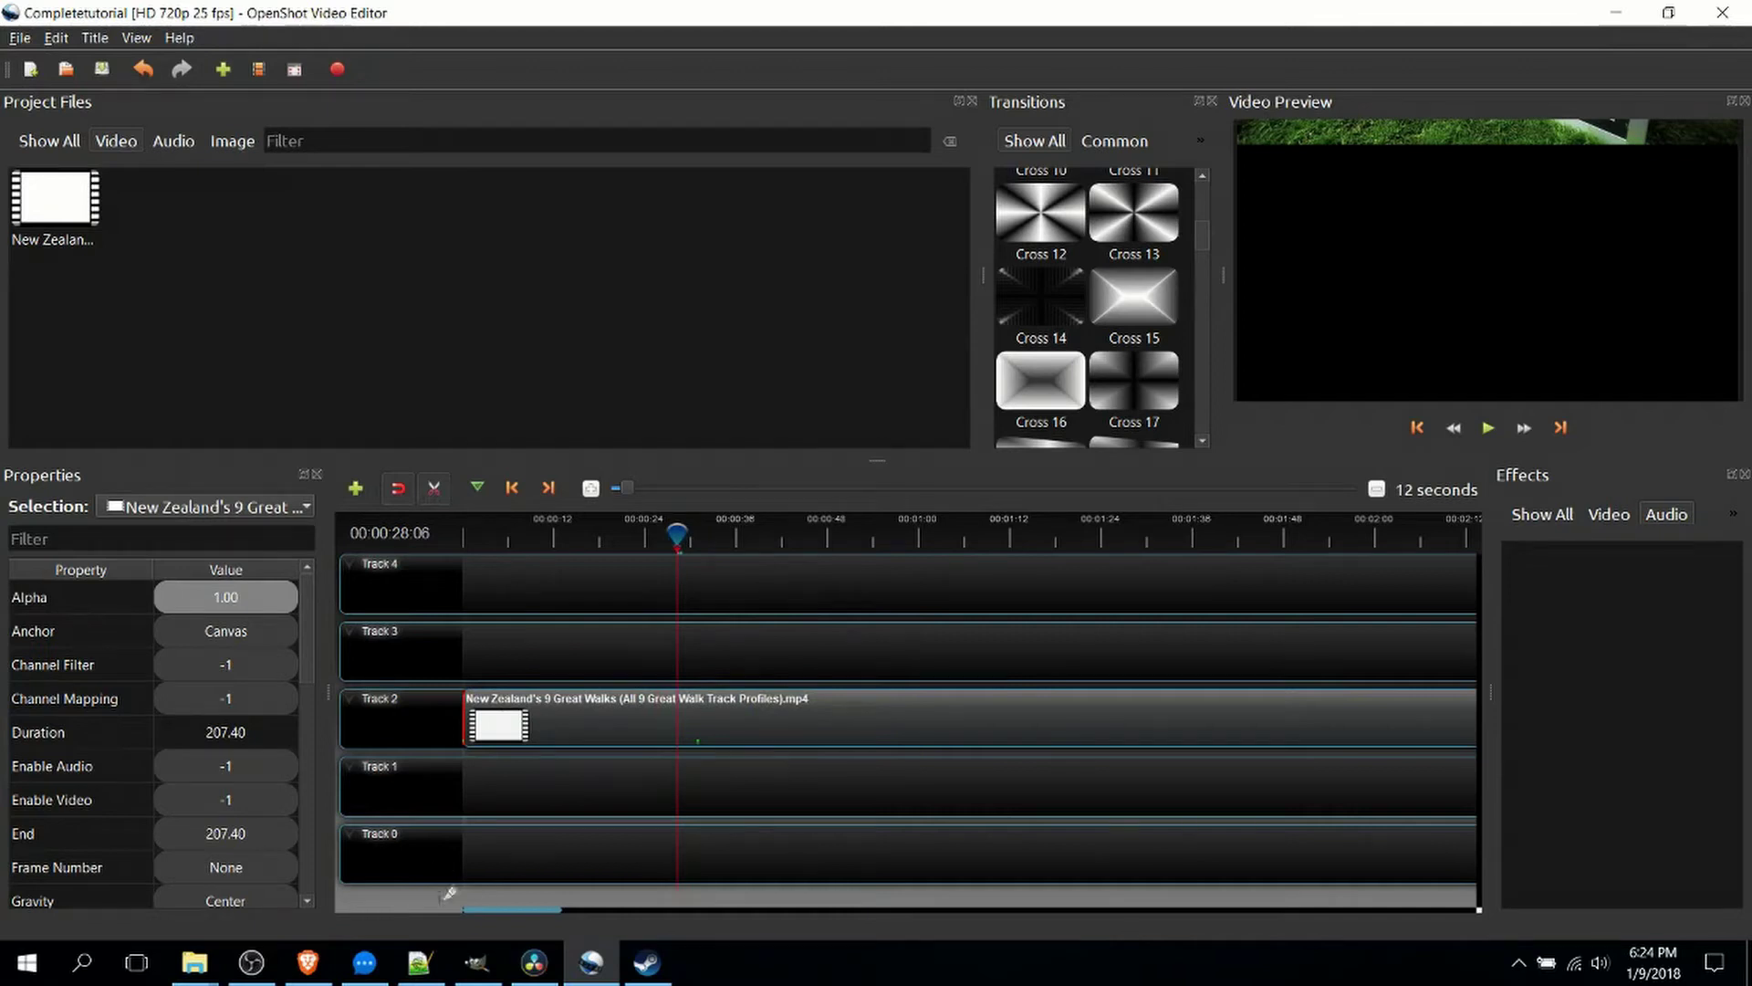
# Step: Switch to DaVinci Resolve and split the selected clip on Video 1 at three points after the playhead with the Blade tool
pyautogui.click(532, 963)
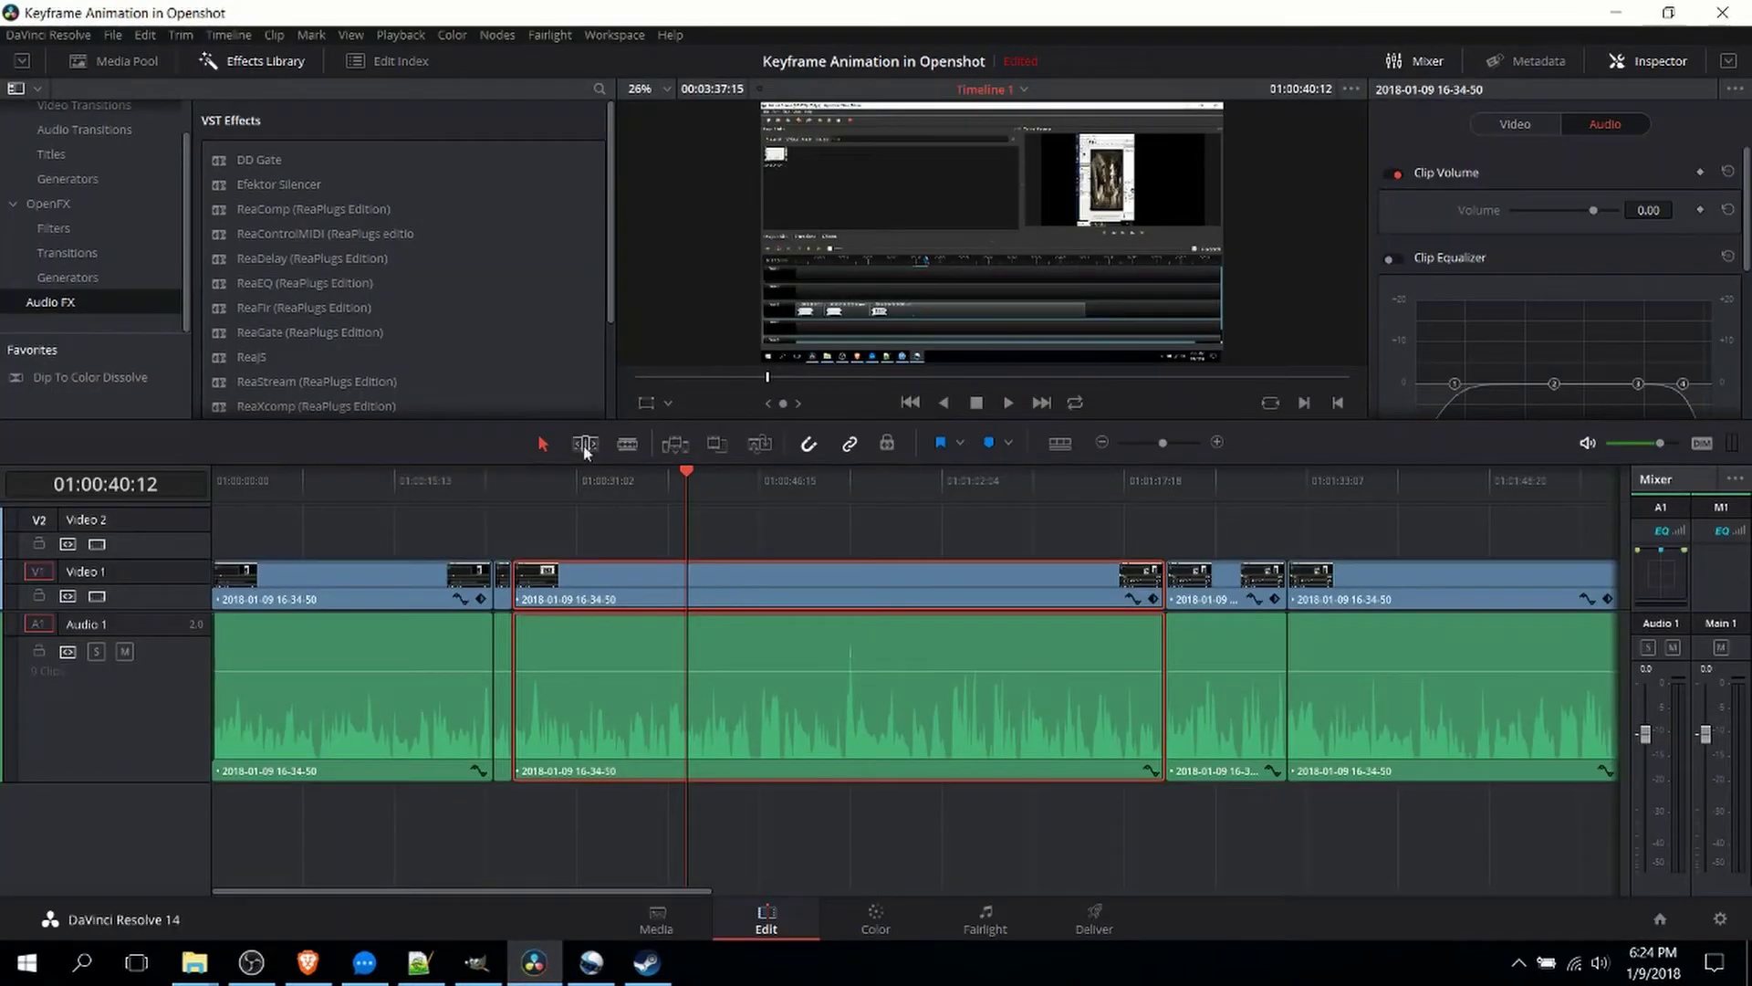
pyautogui.click(624, 445)
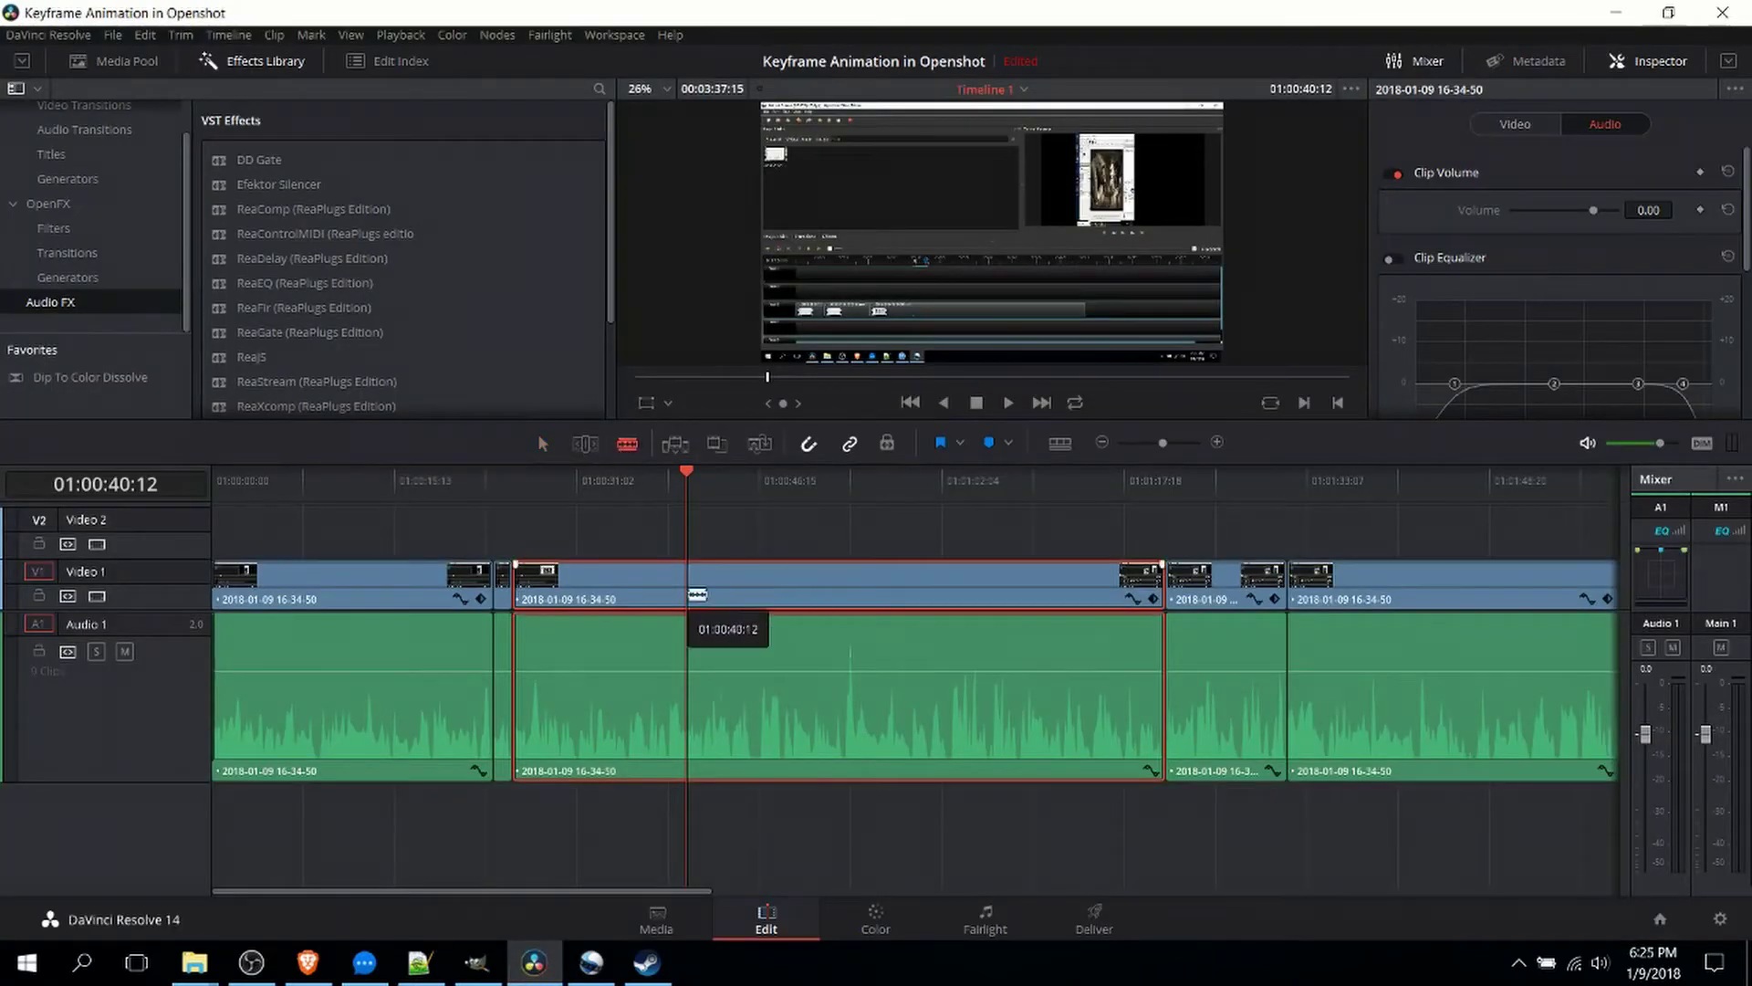
pyautogui.click(751, 579)
pyautogui.click(831, 578)
pyautogui.click(966, 578)
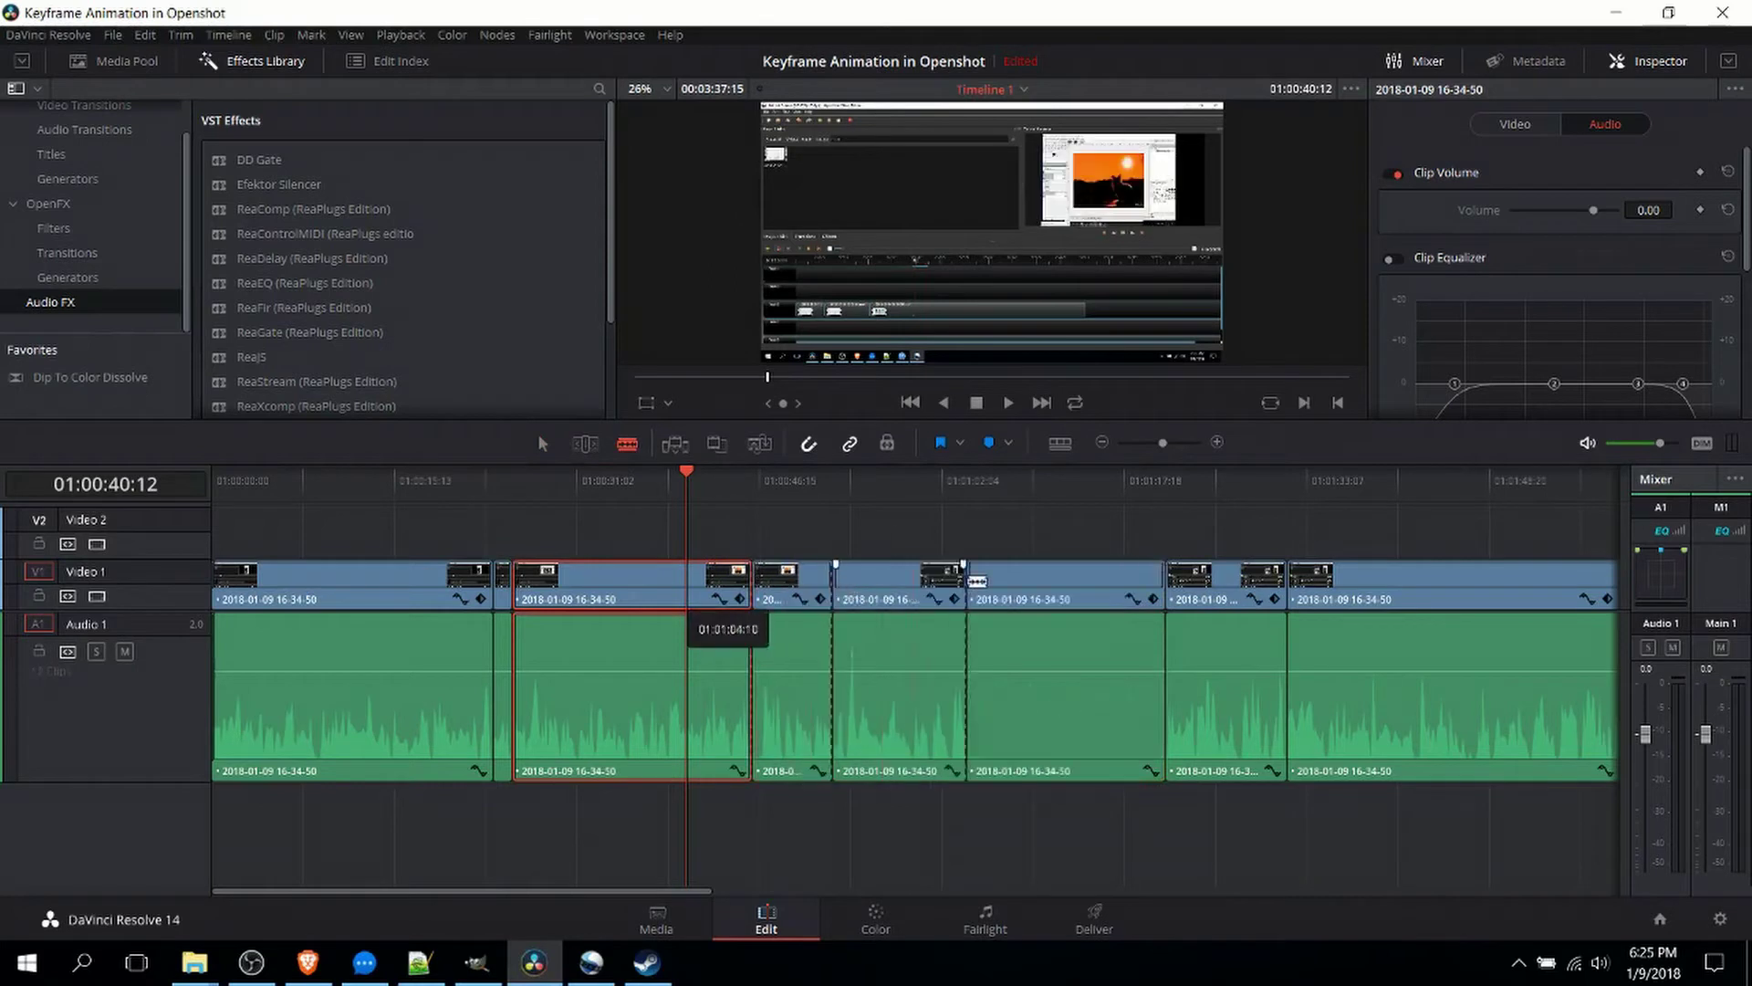
# Step: Switch to OpenShot and razor the New Zealand clip in Track 2 at about 37.8 seconds
pyautogui.moveTo(592, 962)
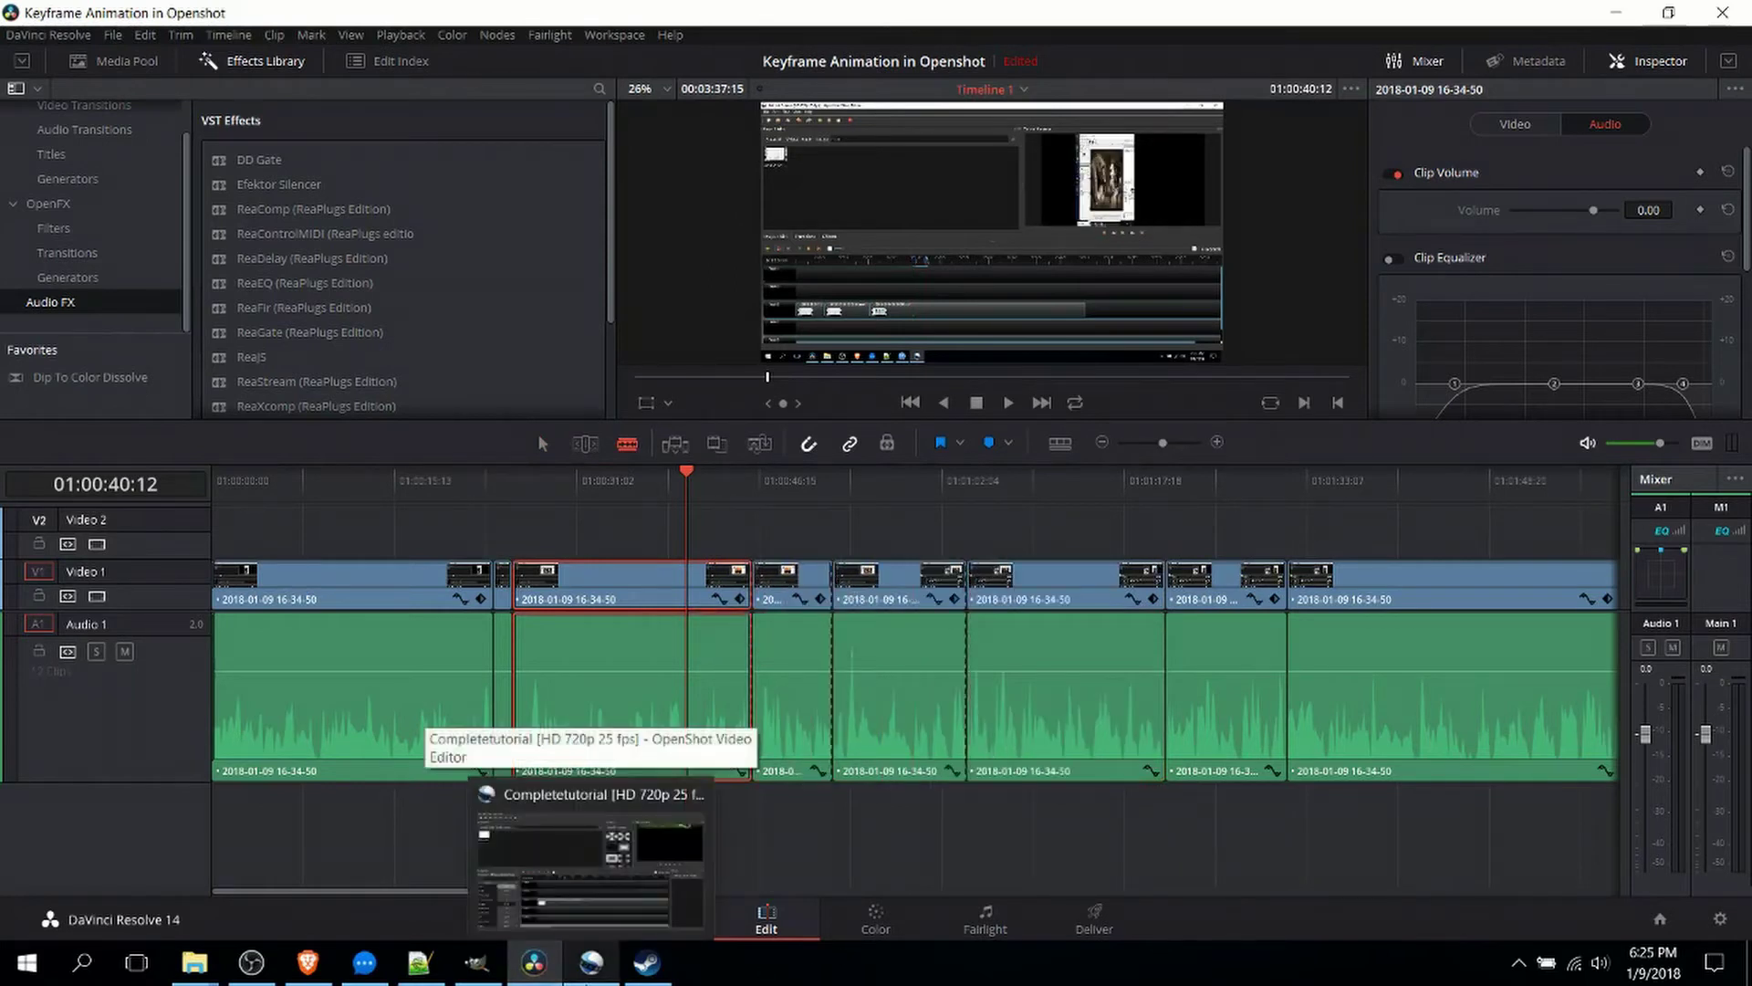
pyautogui.click(589, 867)
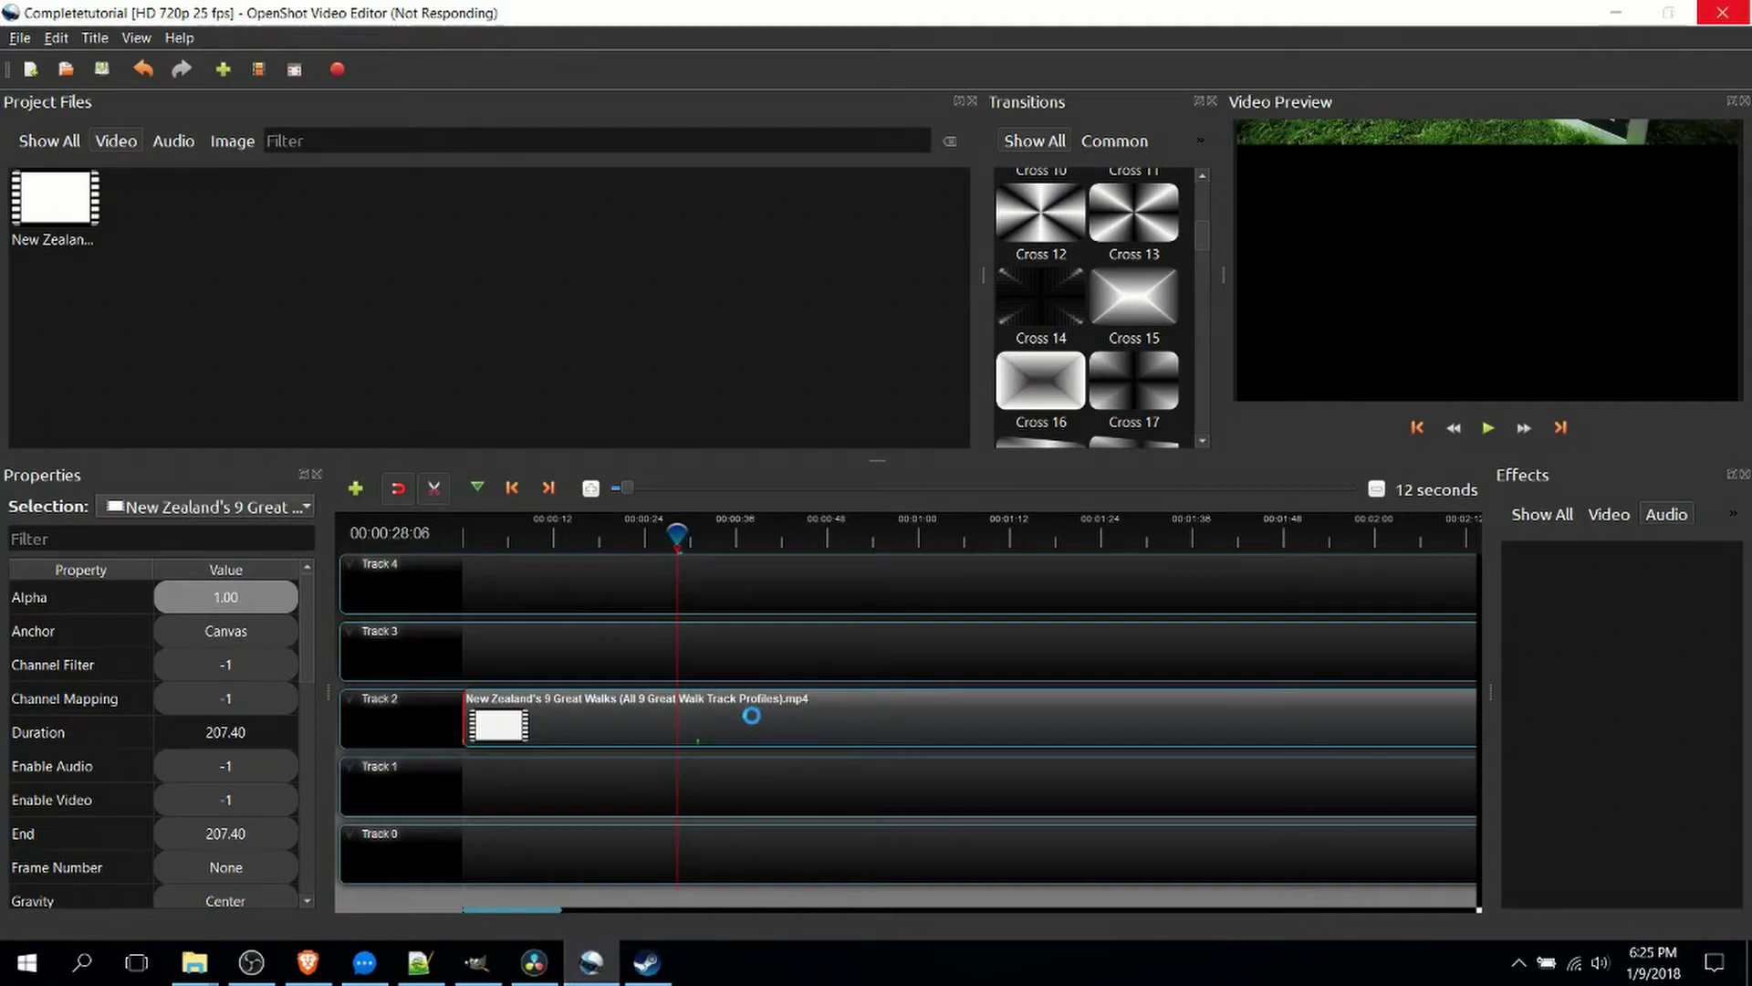
# Step: Switch to DaVinci Resolve, select the short clip after the first new cut, and examine its audio volume and equalizer settings
pyautogui.click(533, 962)
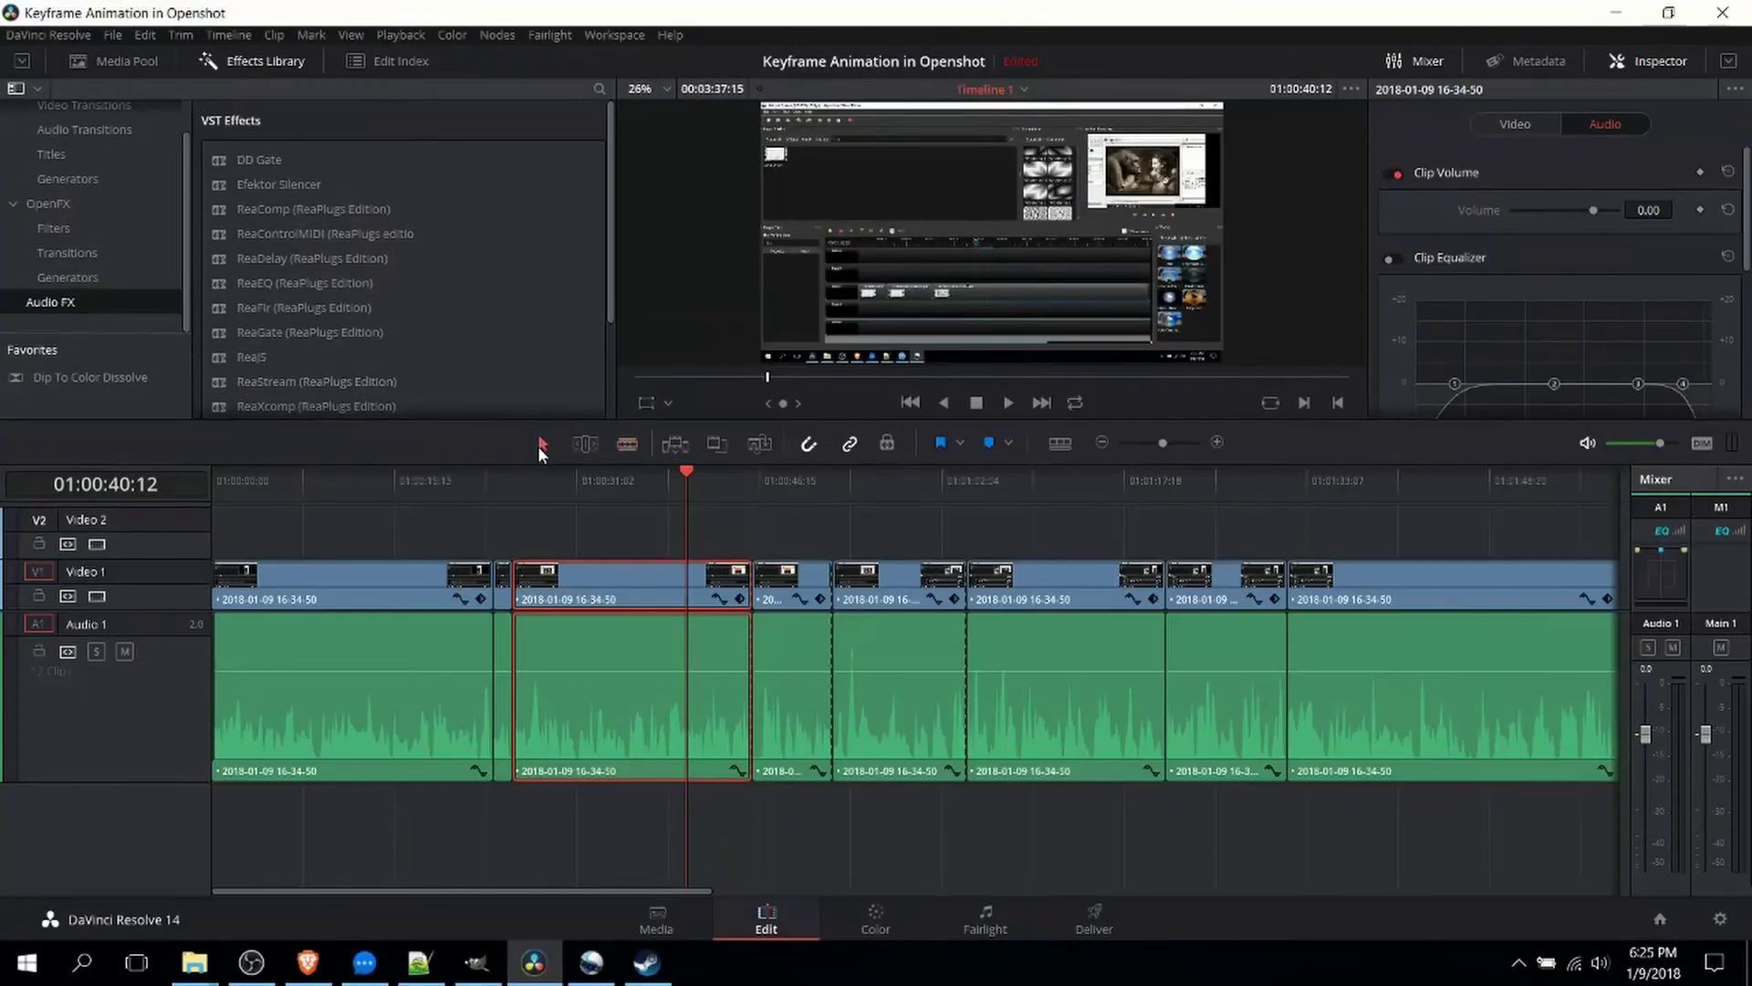
pyautogui.click(799, 593)
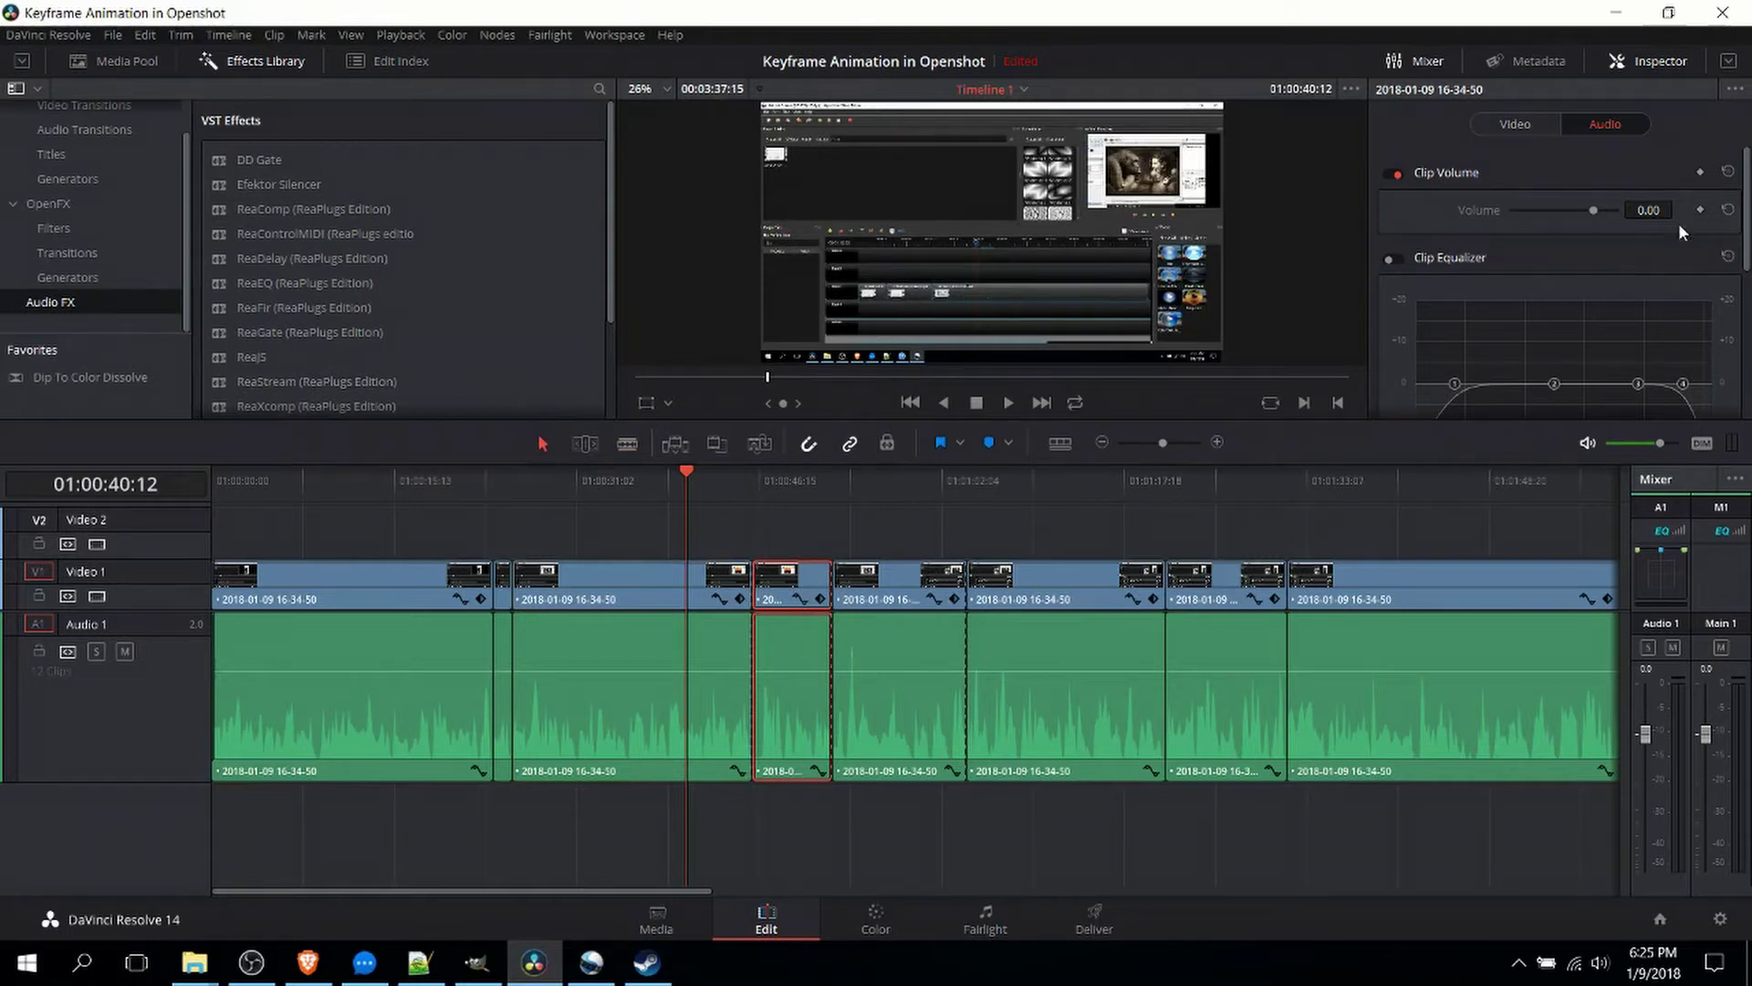
pyautogui.scroll(-3, 1697, 189)
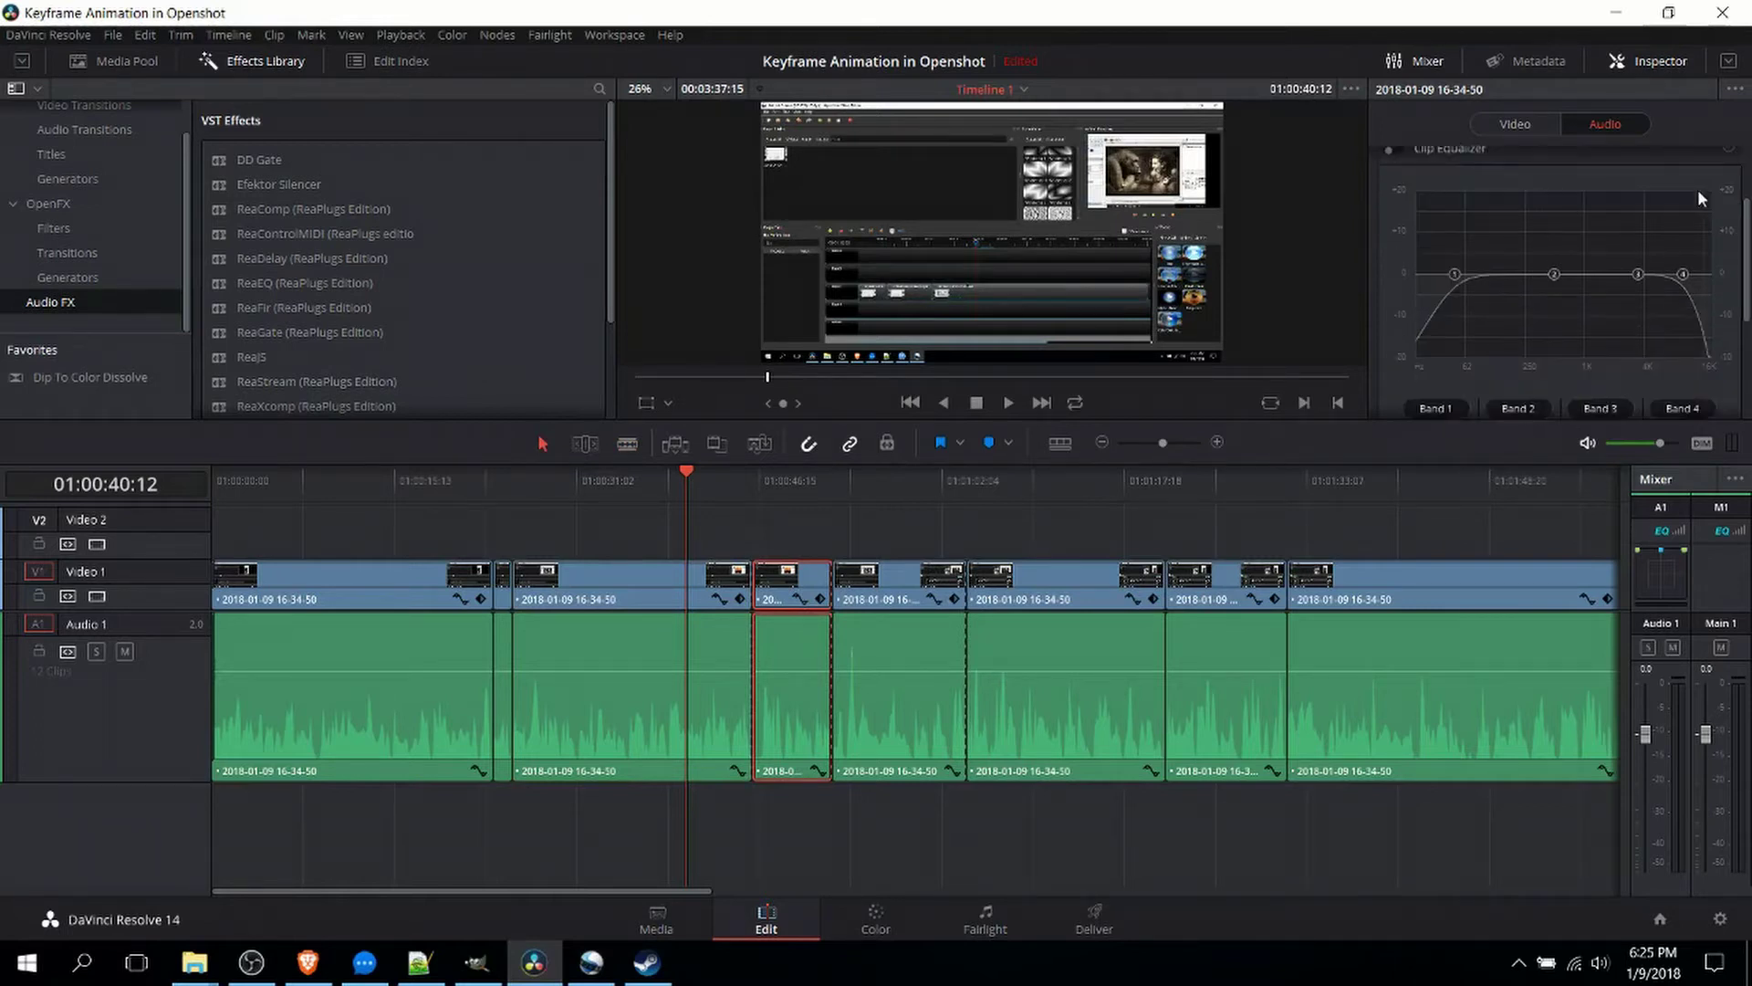
pyautogui.scroll(-3, 1697, 189)
pyautogui.scroll(6, 1695, 188)
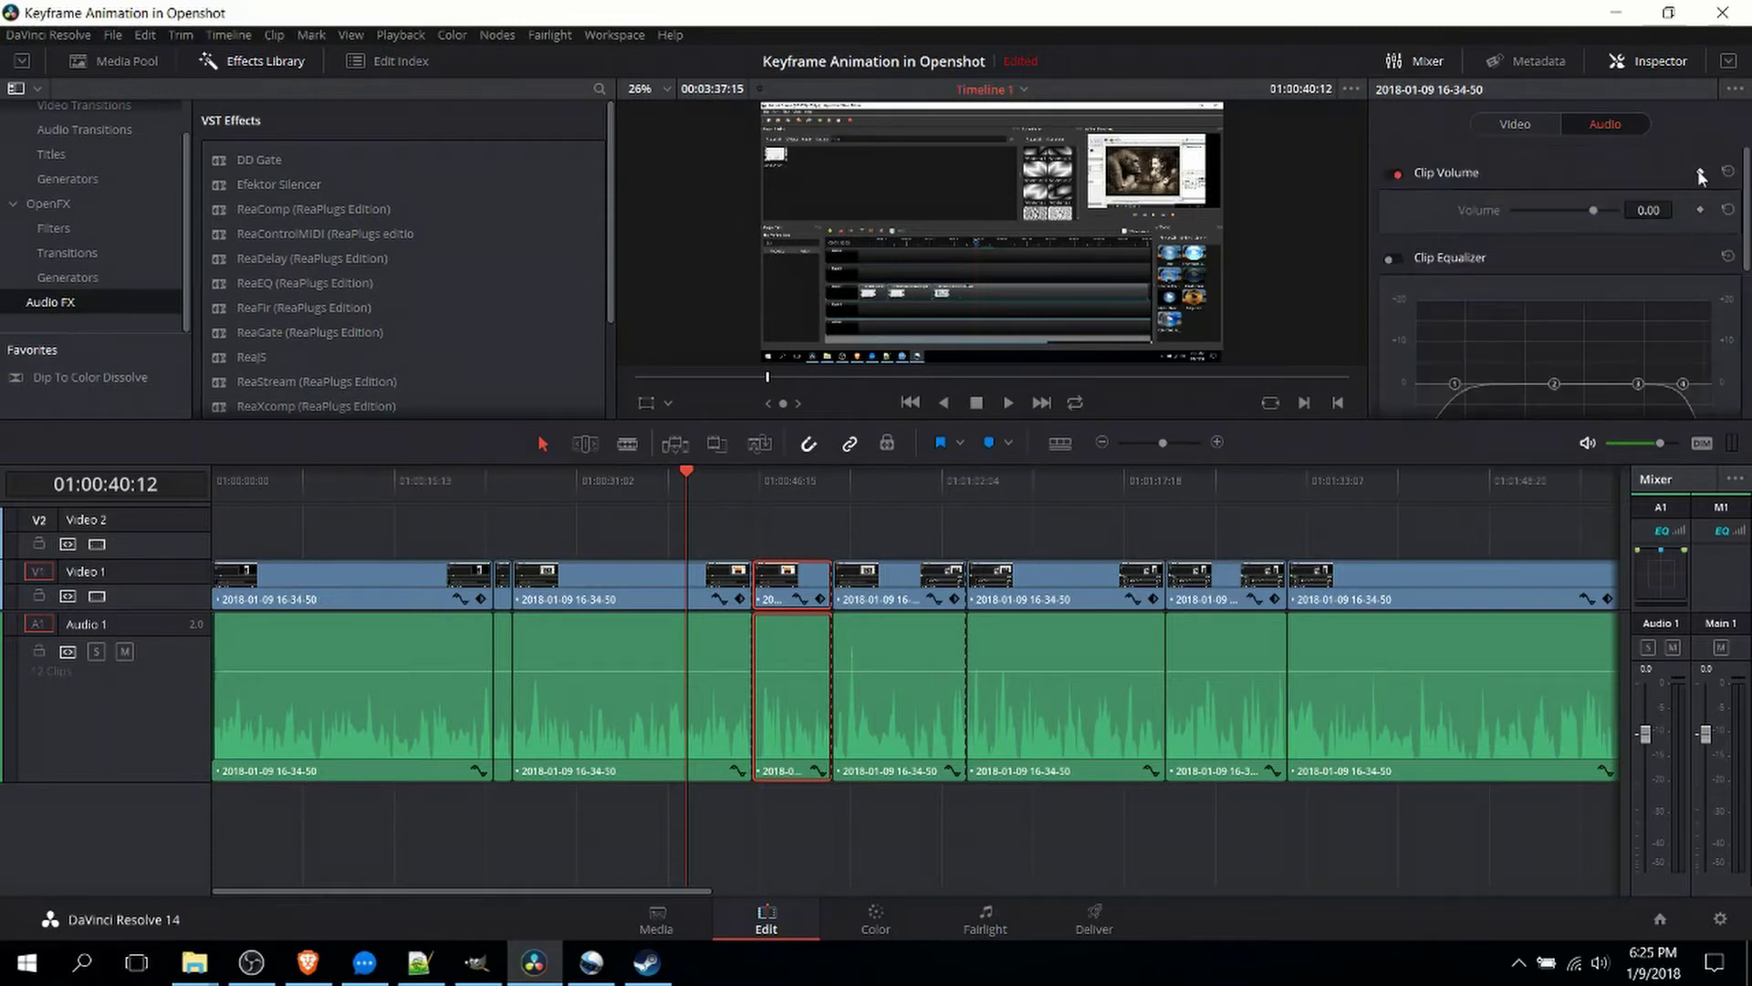
# Step: Show the clip's video settings, go to the previous Position keyframe, and move the playhead to 01:00:33:14
pyautogui.click(1542, 125)
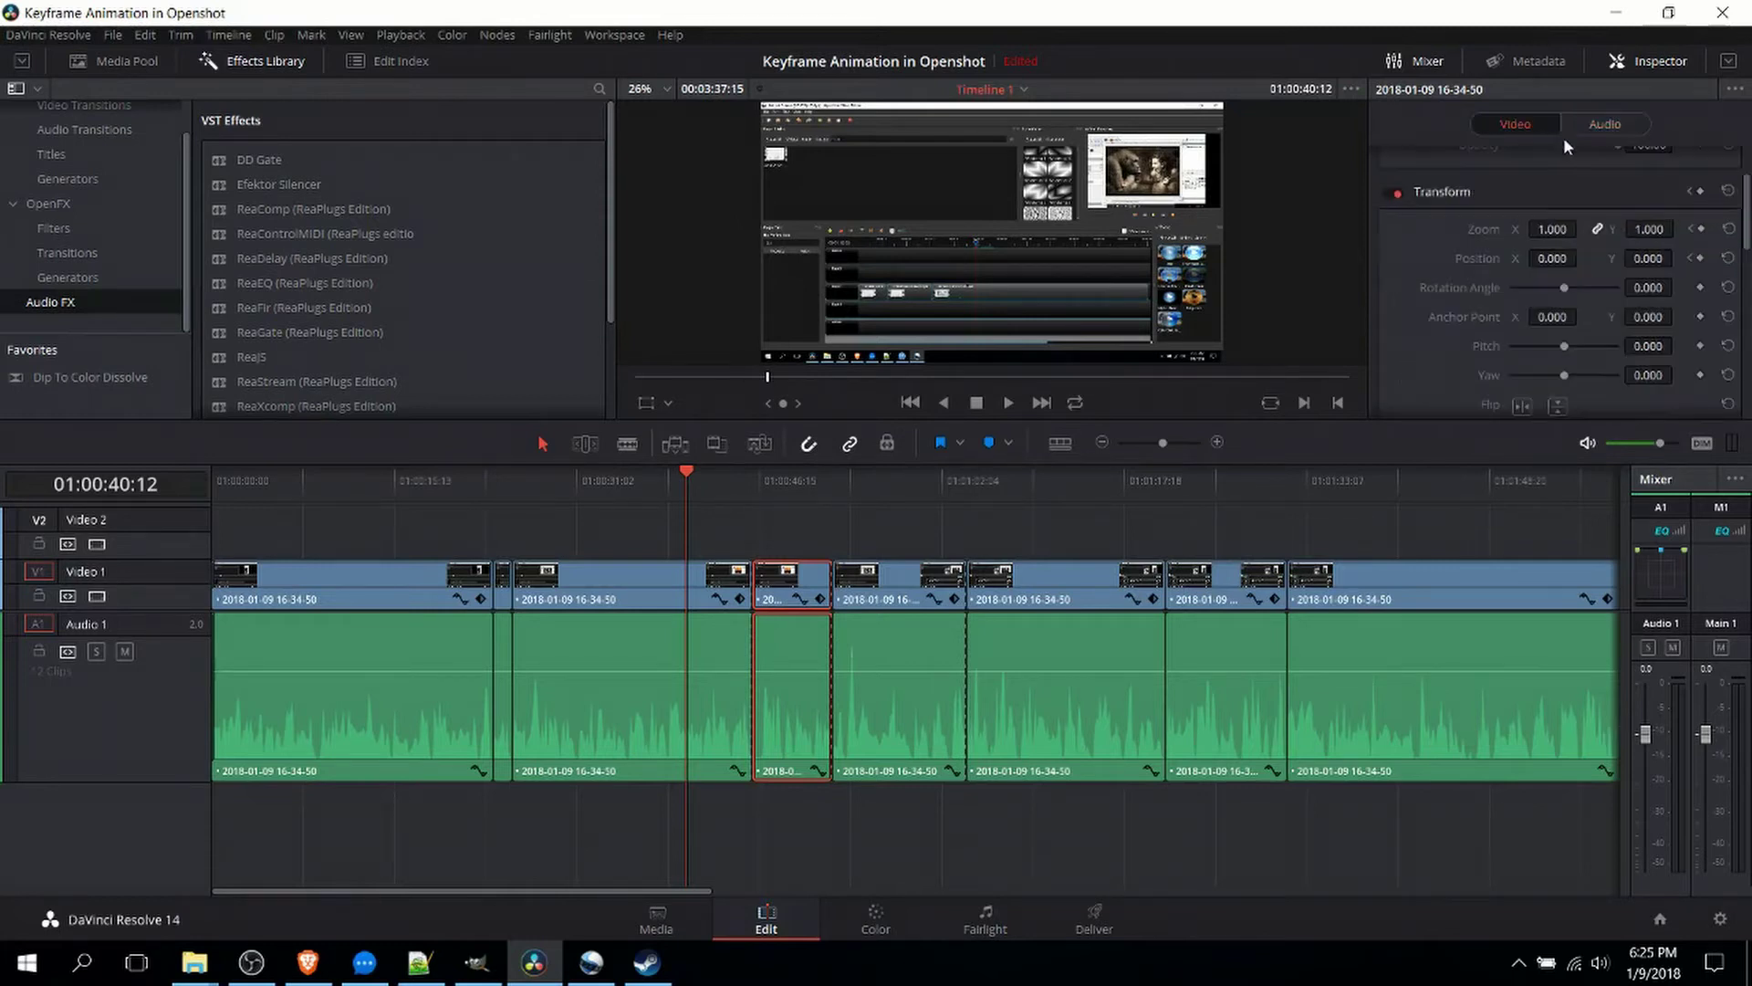
pyautogui.click(1688, 259)
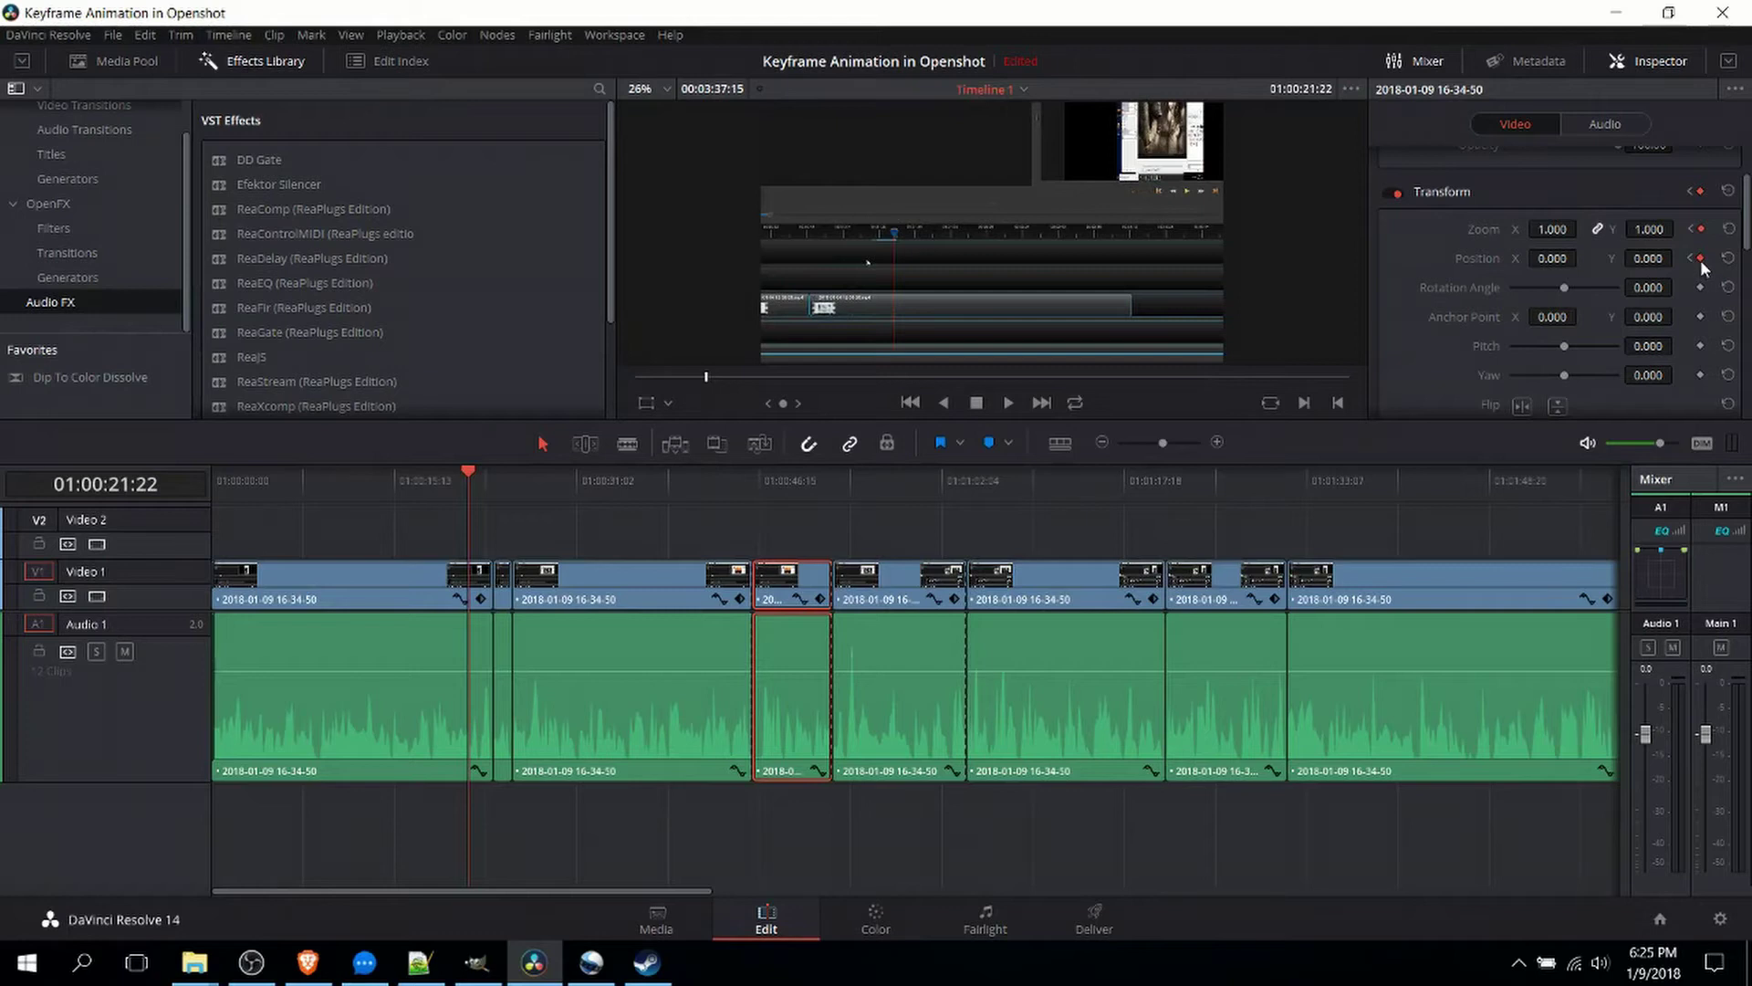
pyautogui.click(492, 479)
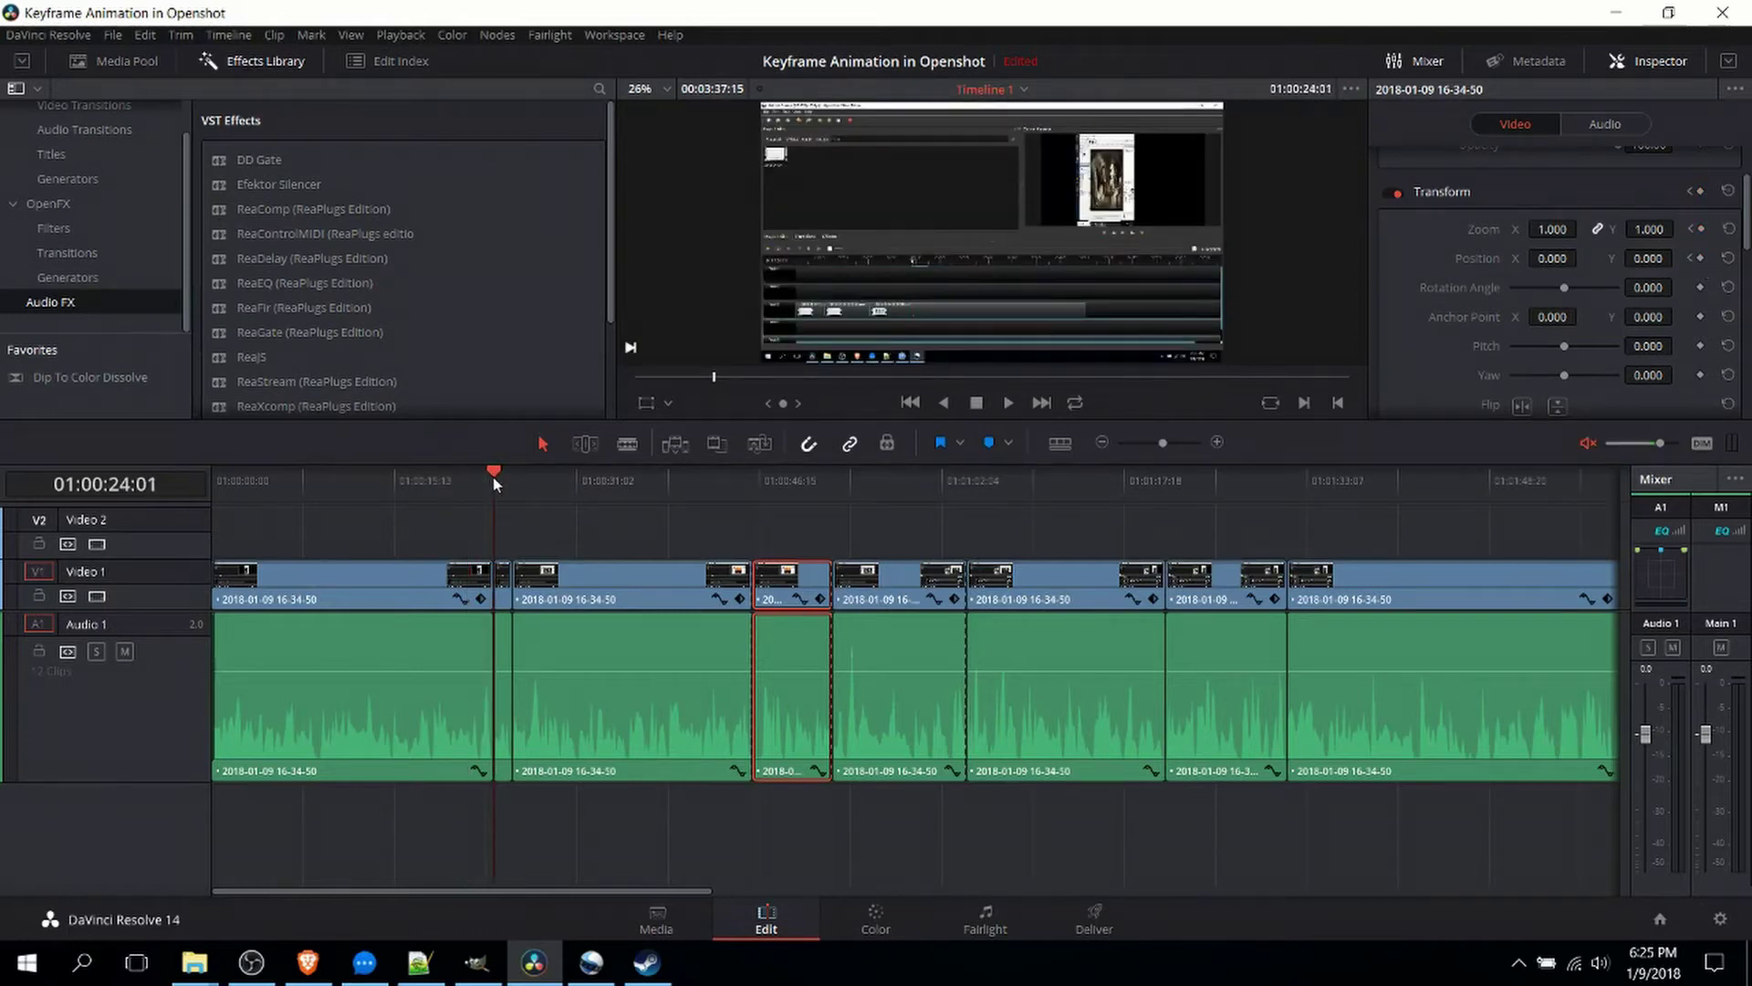
pyautogui.moveTo(500, 474)
pyautogui.mouseDown()
pyautogui.moveTo(559, 475)
pyautogui.moveTo(446, 482)
pyautogui.moveTo(493, 482)
pyautogui.mouseUp()
pyautogui.click(606, 482)
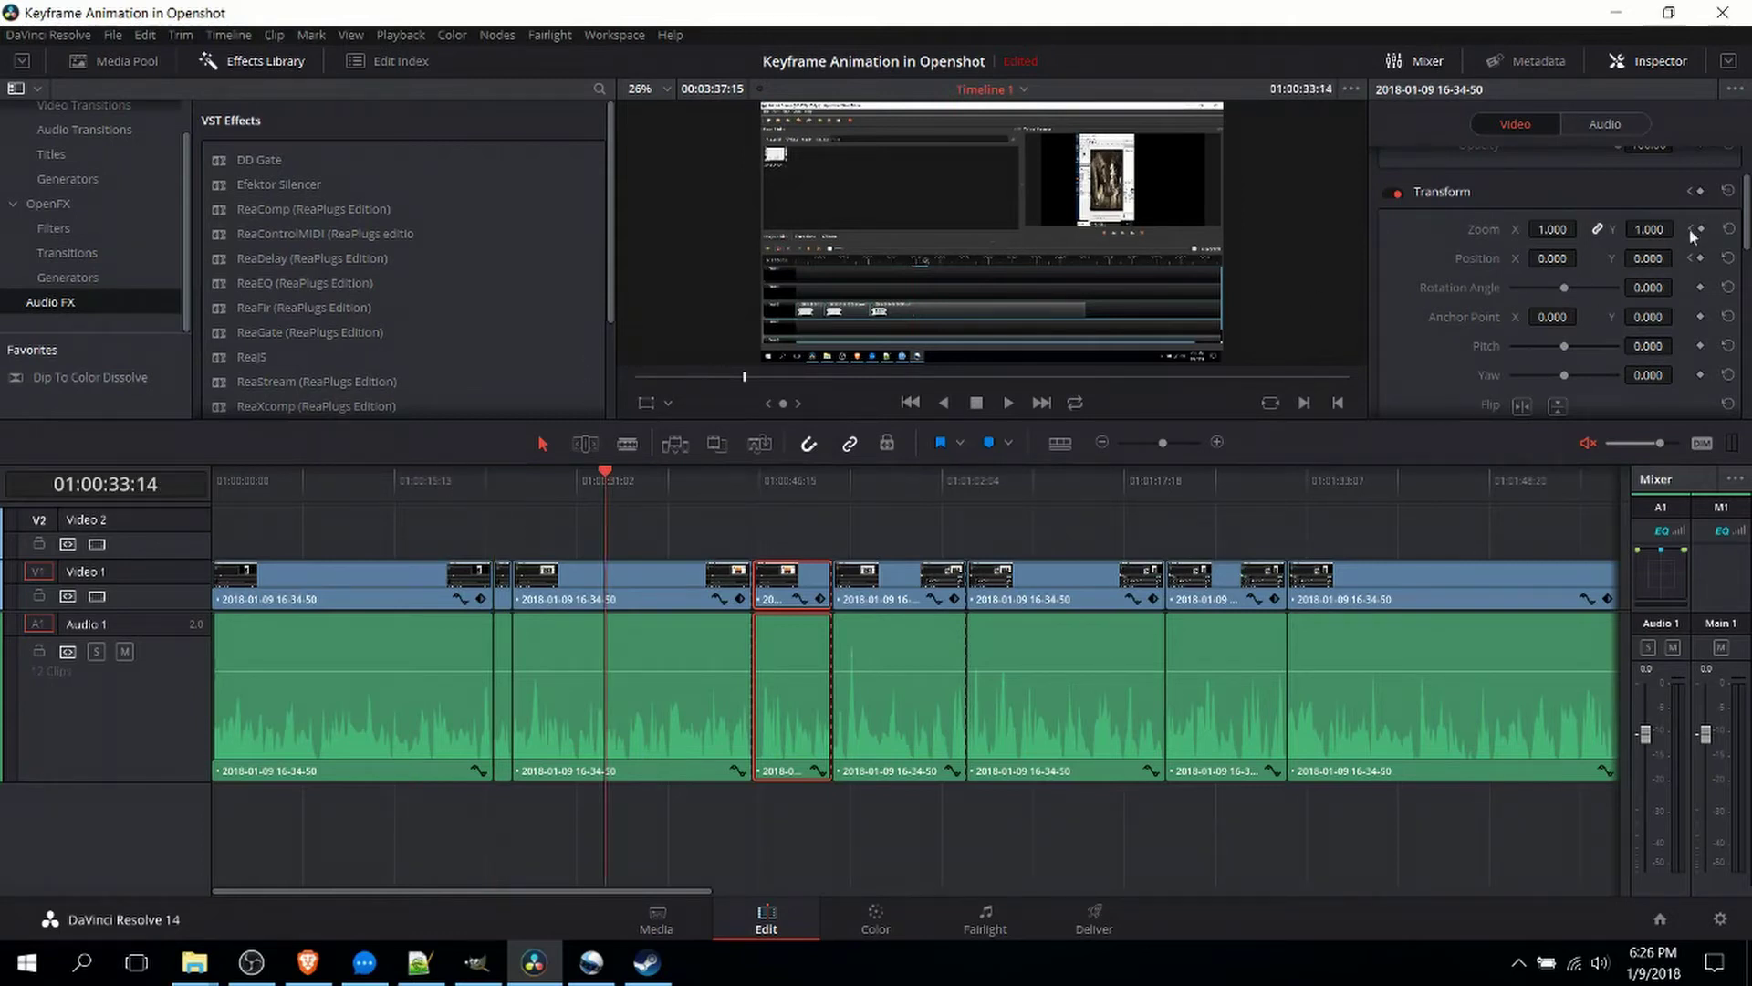
# Step: Examine the Position keyframe controls and the cropping, Dynamic Zoom, Retime And Scaling and Lens Correction settings
pyautogui.moveTo(1659, 263); pyautogui.dragTo(1678, 265)
pyautogui.click(1699, 258)
pyautogui.click(1701, 260)
pyautogui.scroll(-3, 1641, 345)
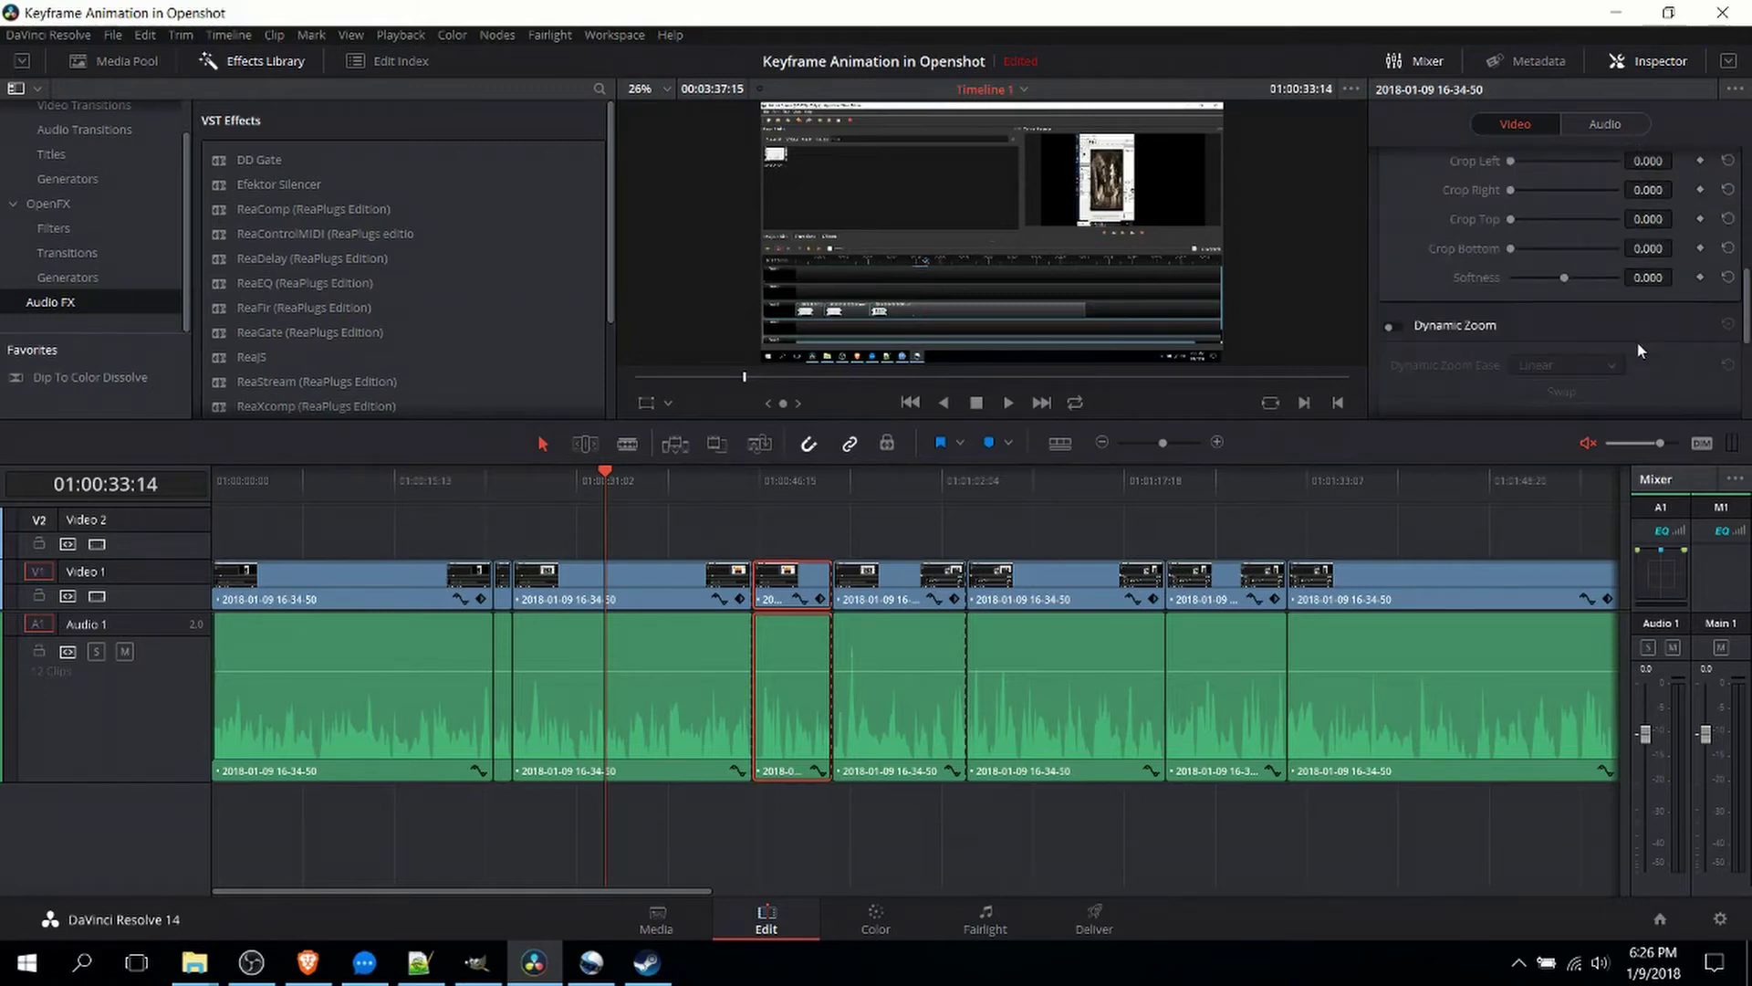
pyautogui.scroll(-5, 1634, 340)
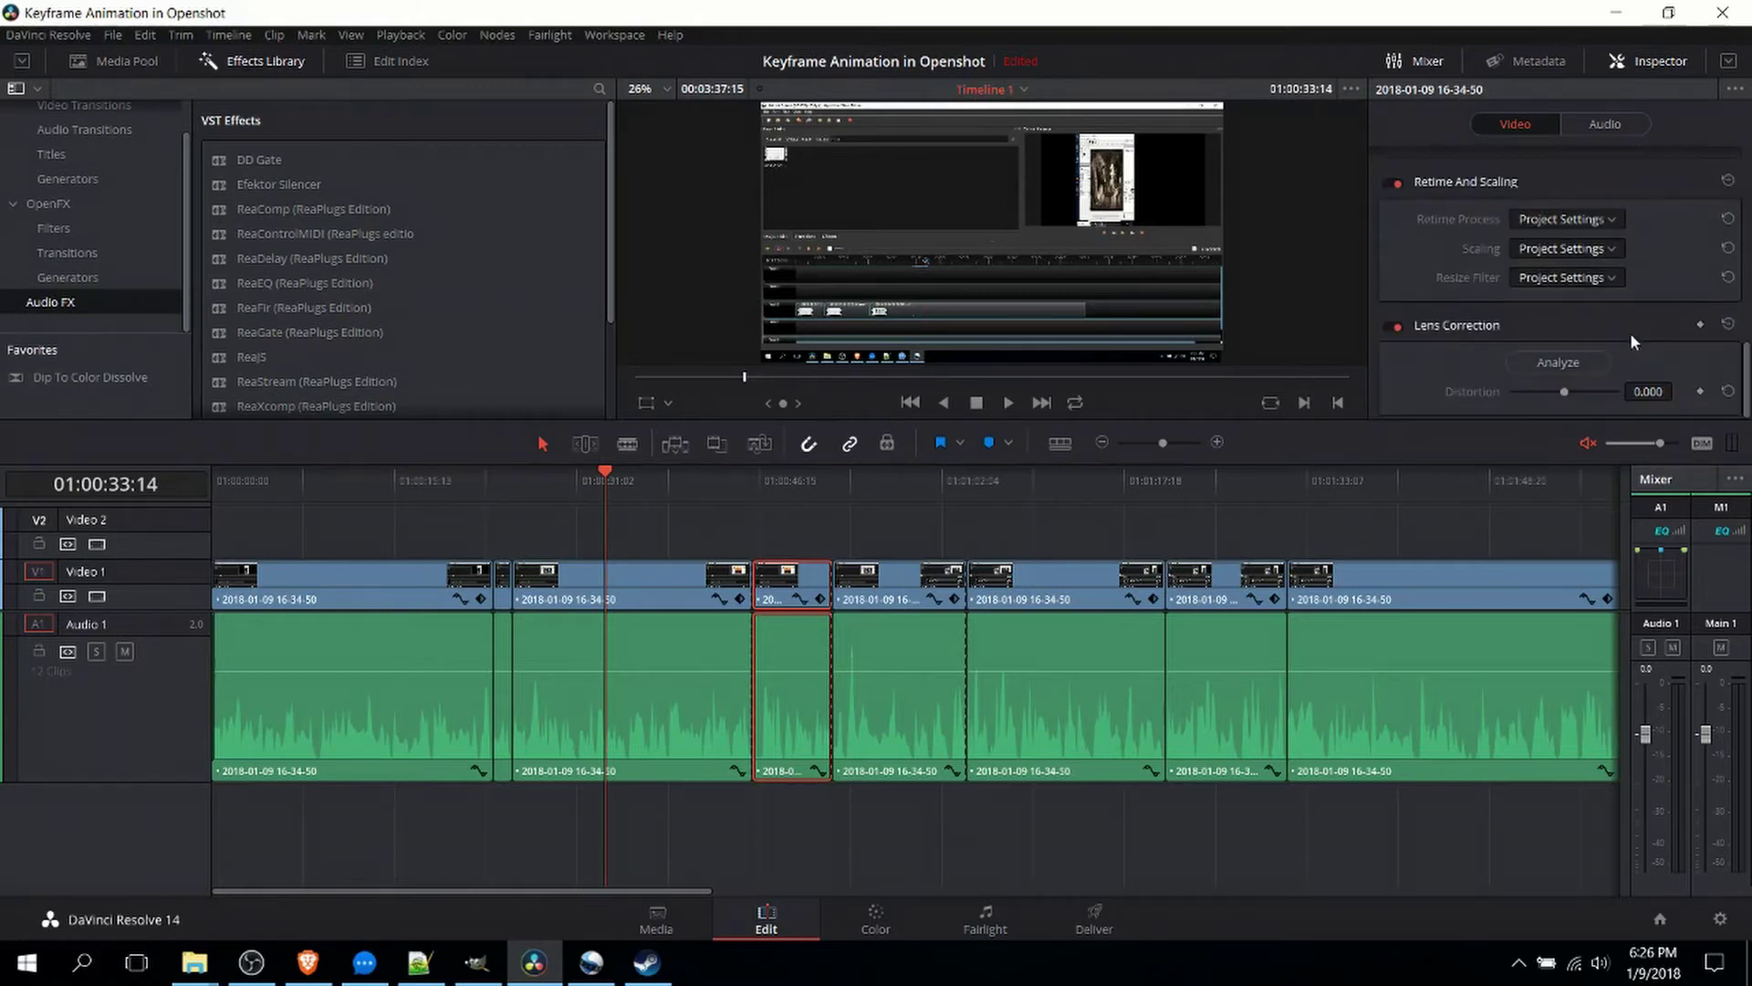
# Step: Switch to OpenShot, place the playhead at 00:00:50:05, and select the second New Zealand clip in Track 2
pyautogui.click(590, 964)
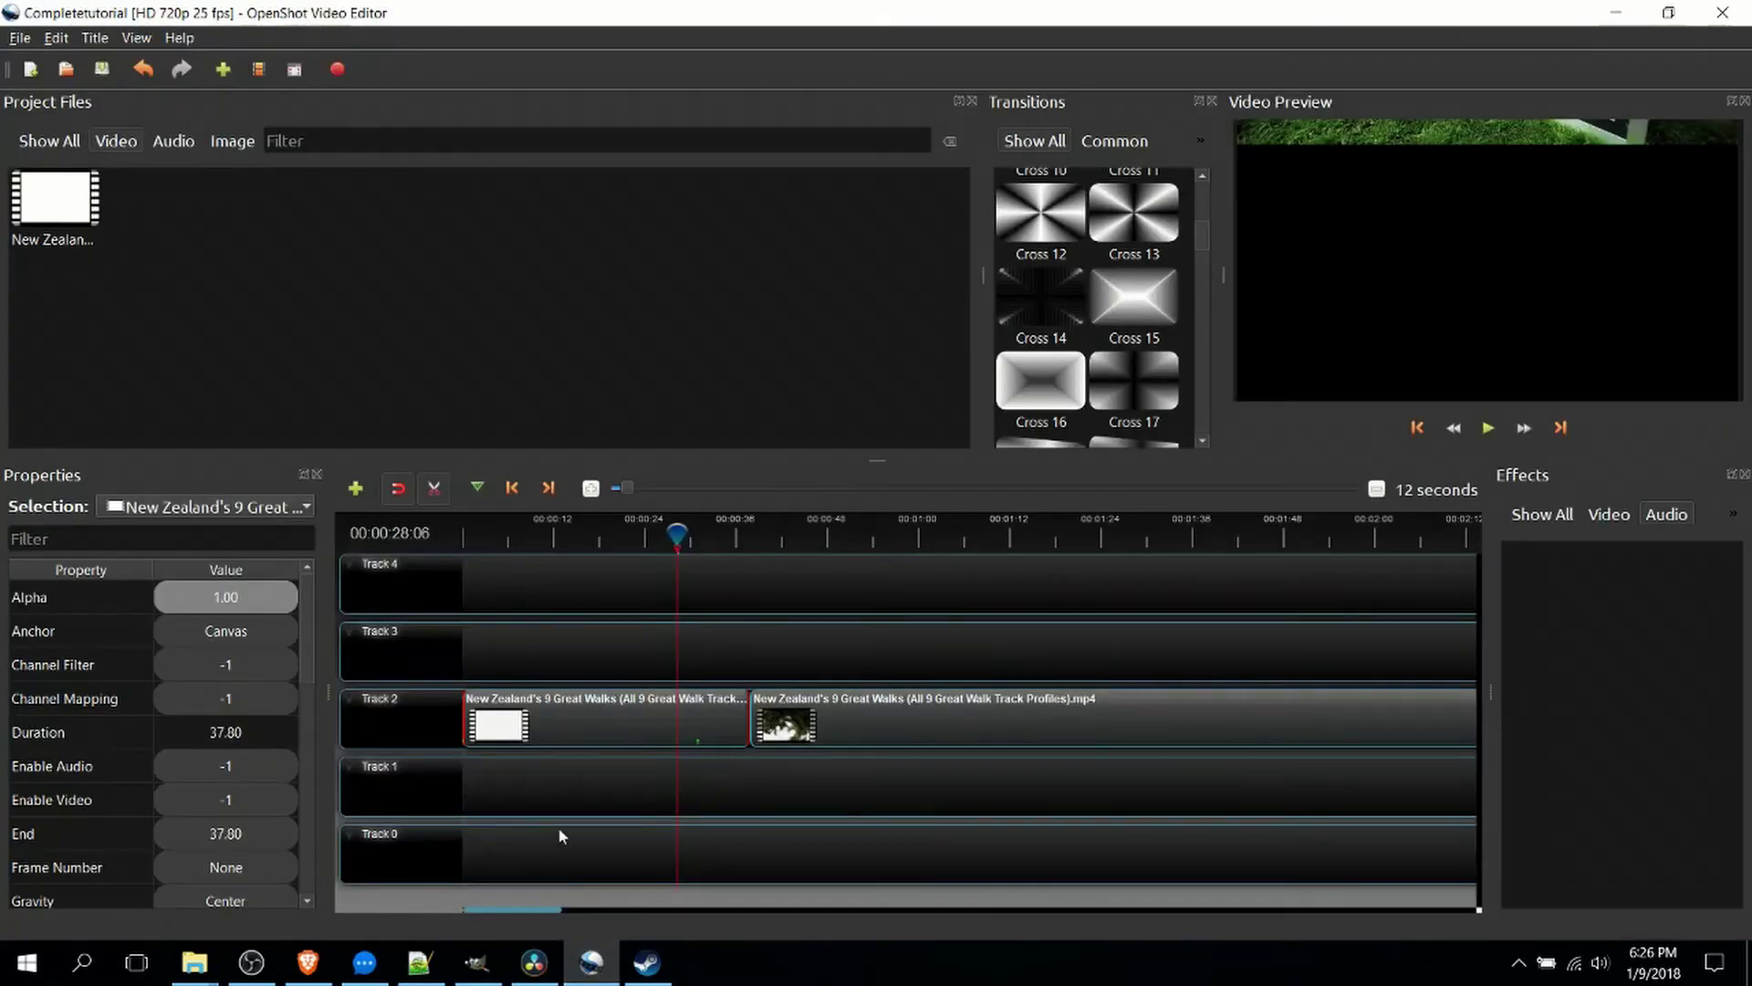
pyautogui.click(843, 534)
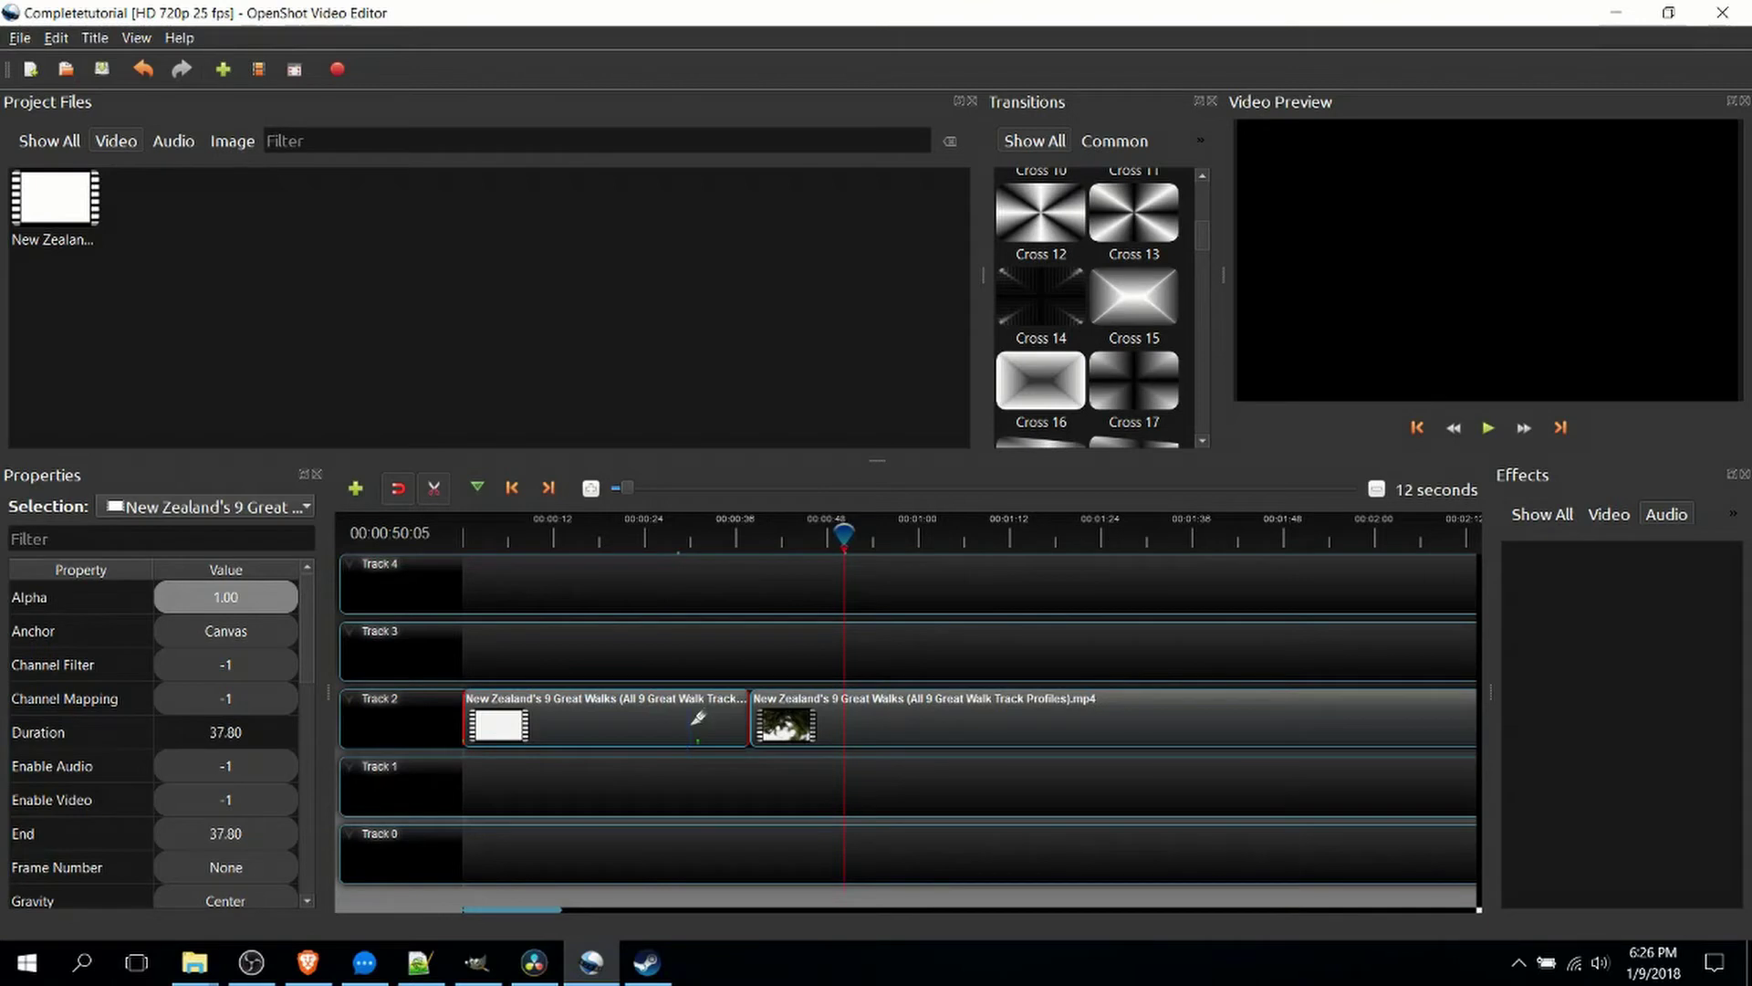
pyautogui.scroll(-3, 73, 639)
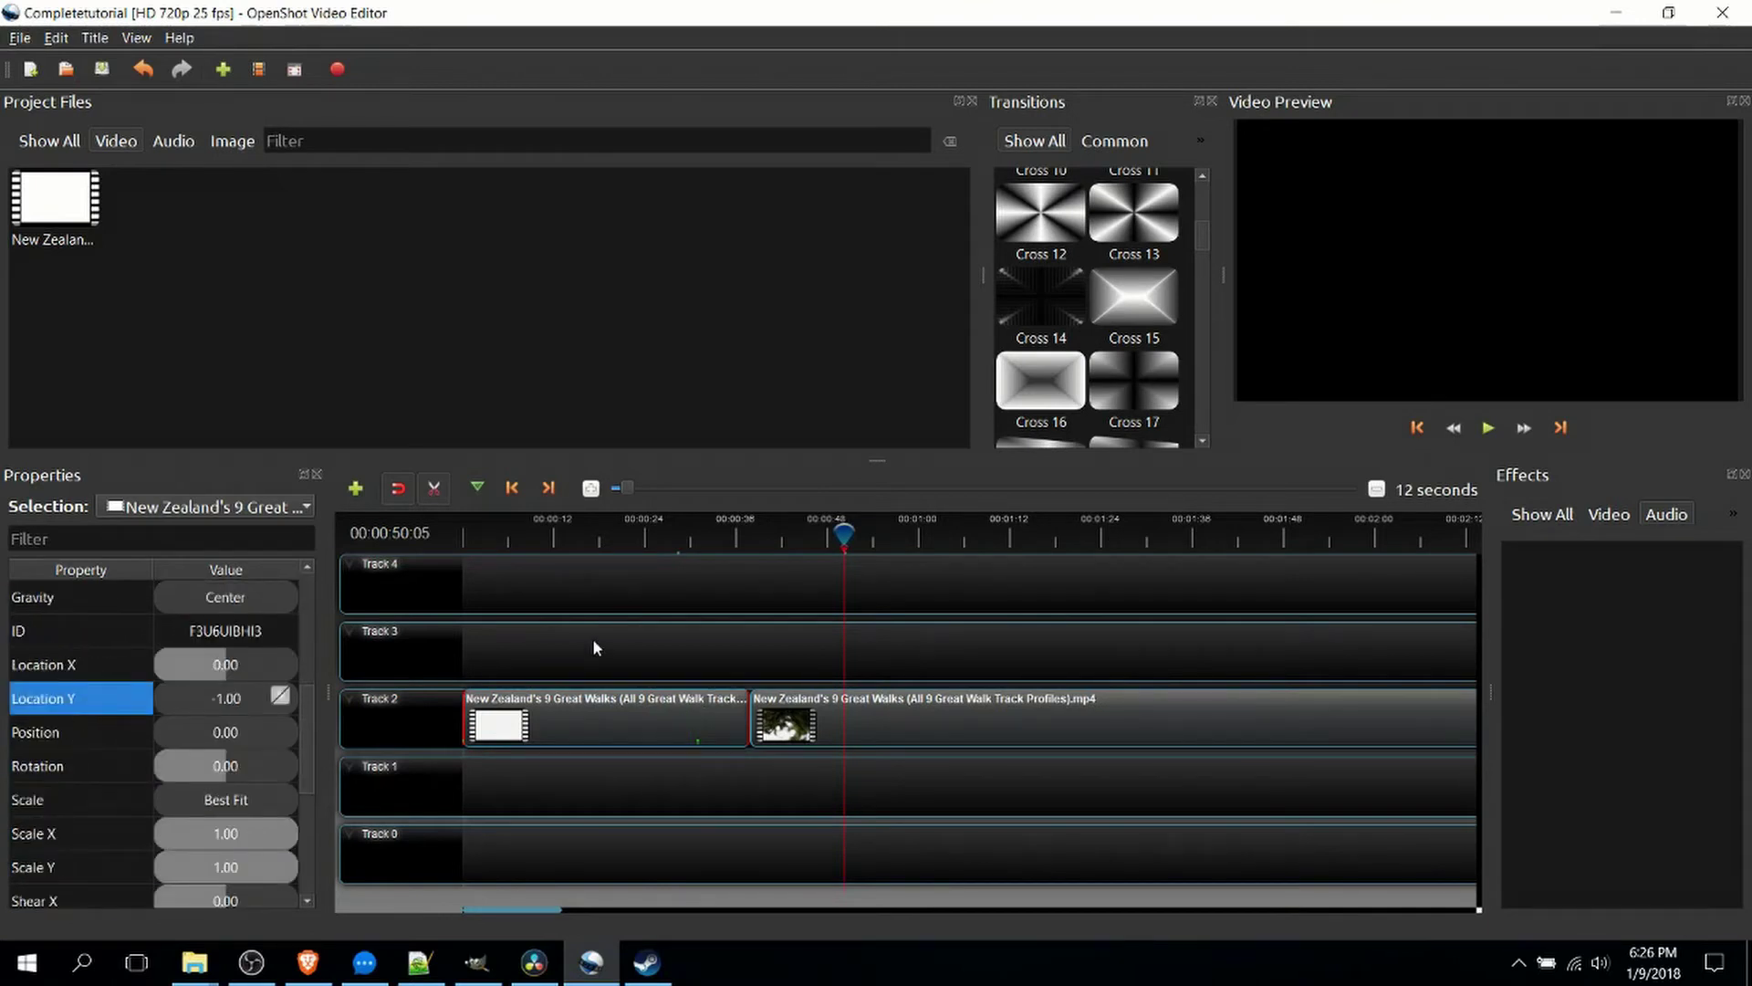
pyautogui.click(896, 716)
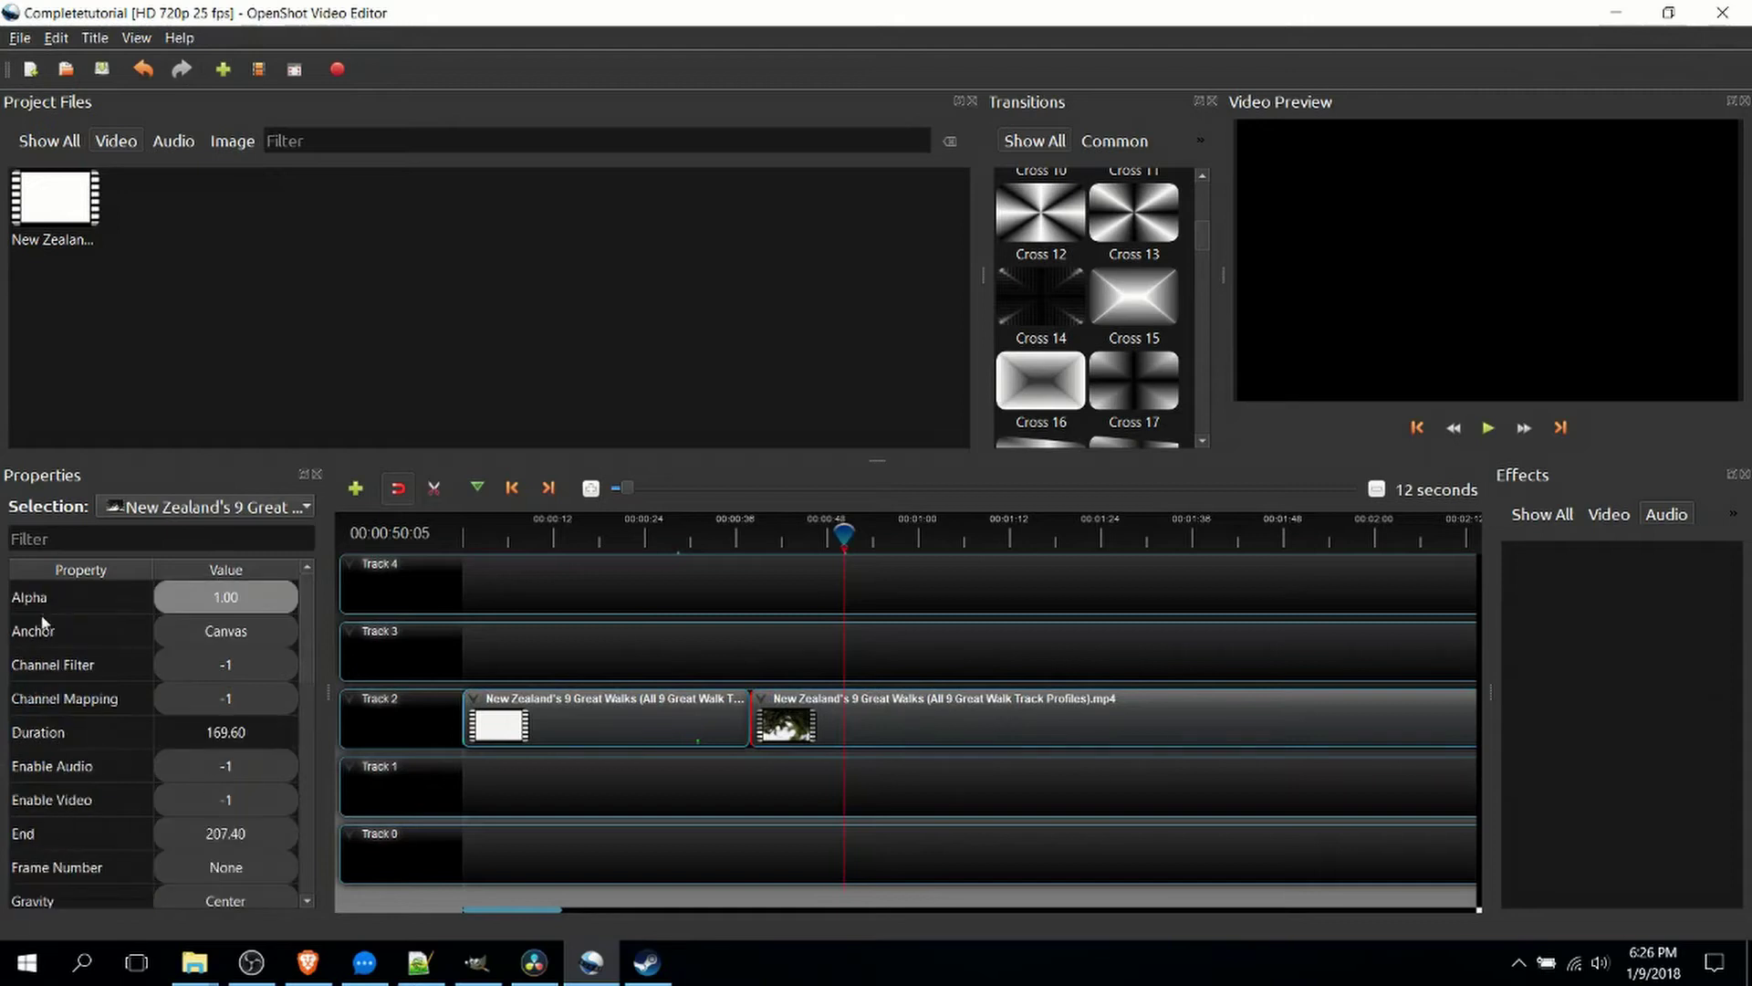
# Step: Set the second clip's Location X to 1 at 00:00:50:05
pyautogui.scroll(-3, 107, 731)
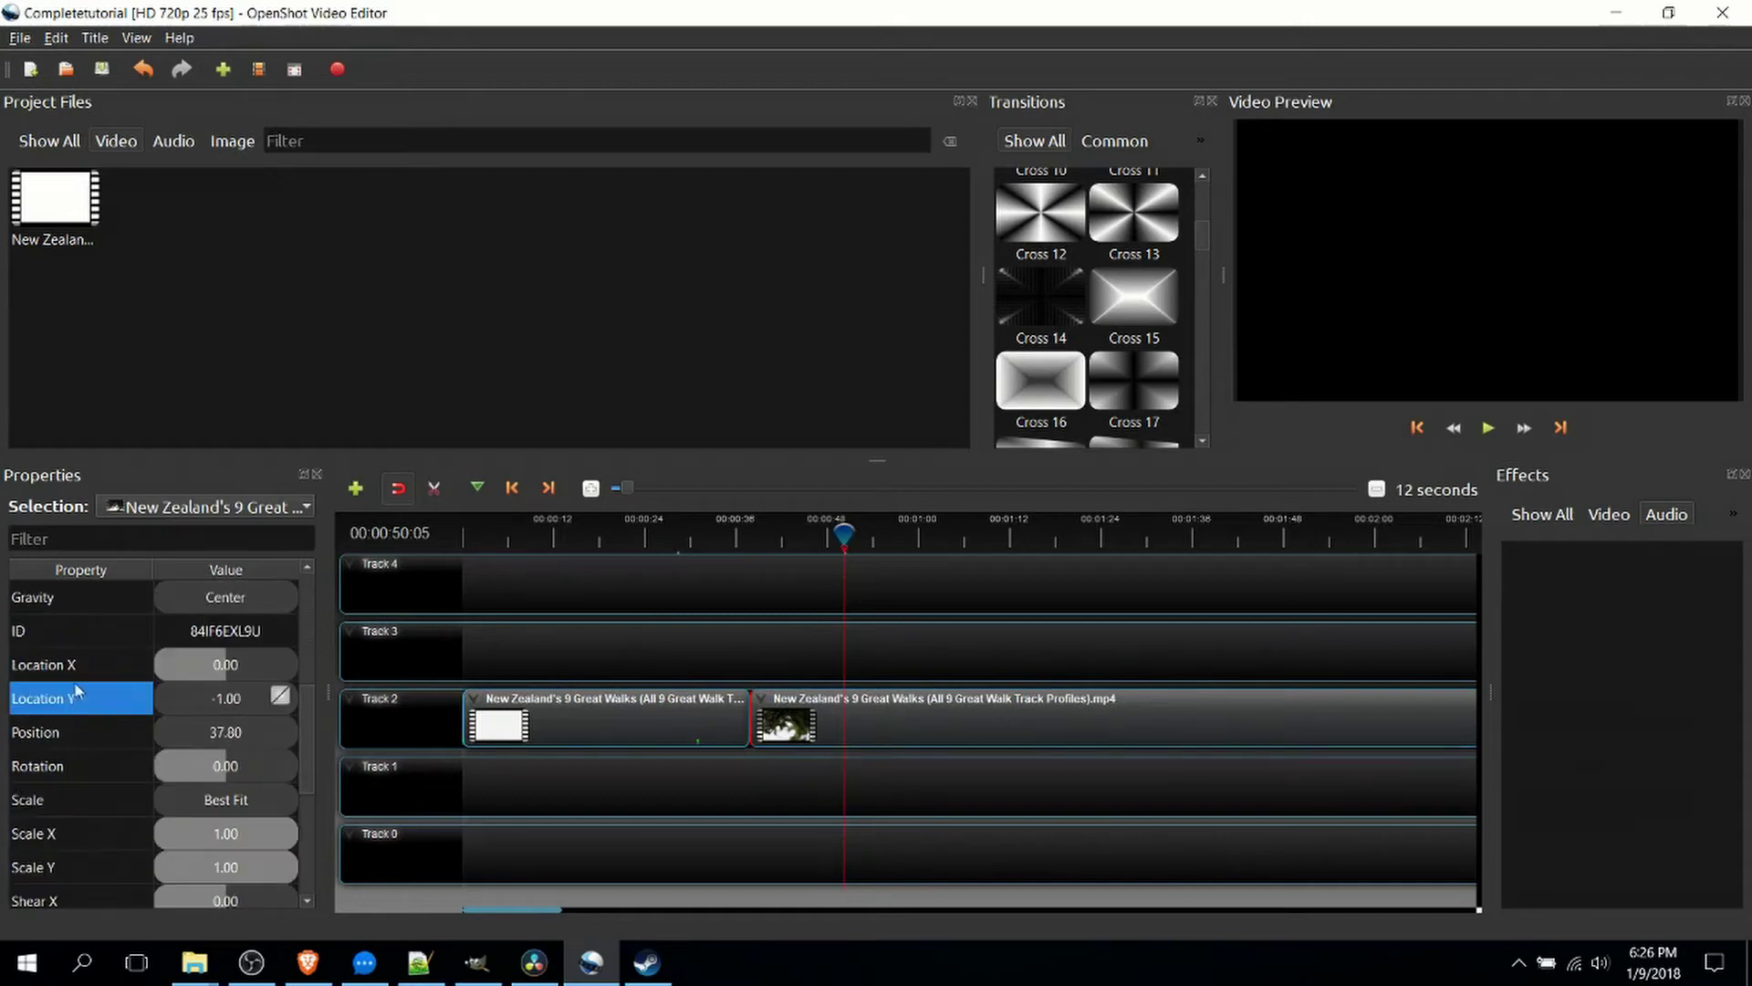
pyautogui.moveTo(95, 667); pyautogui.dragTo(93, 691)
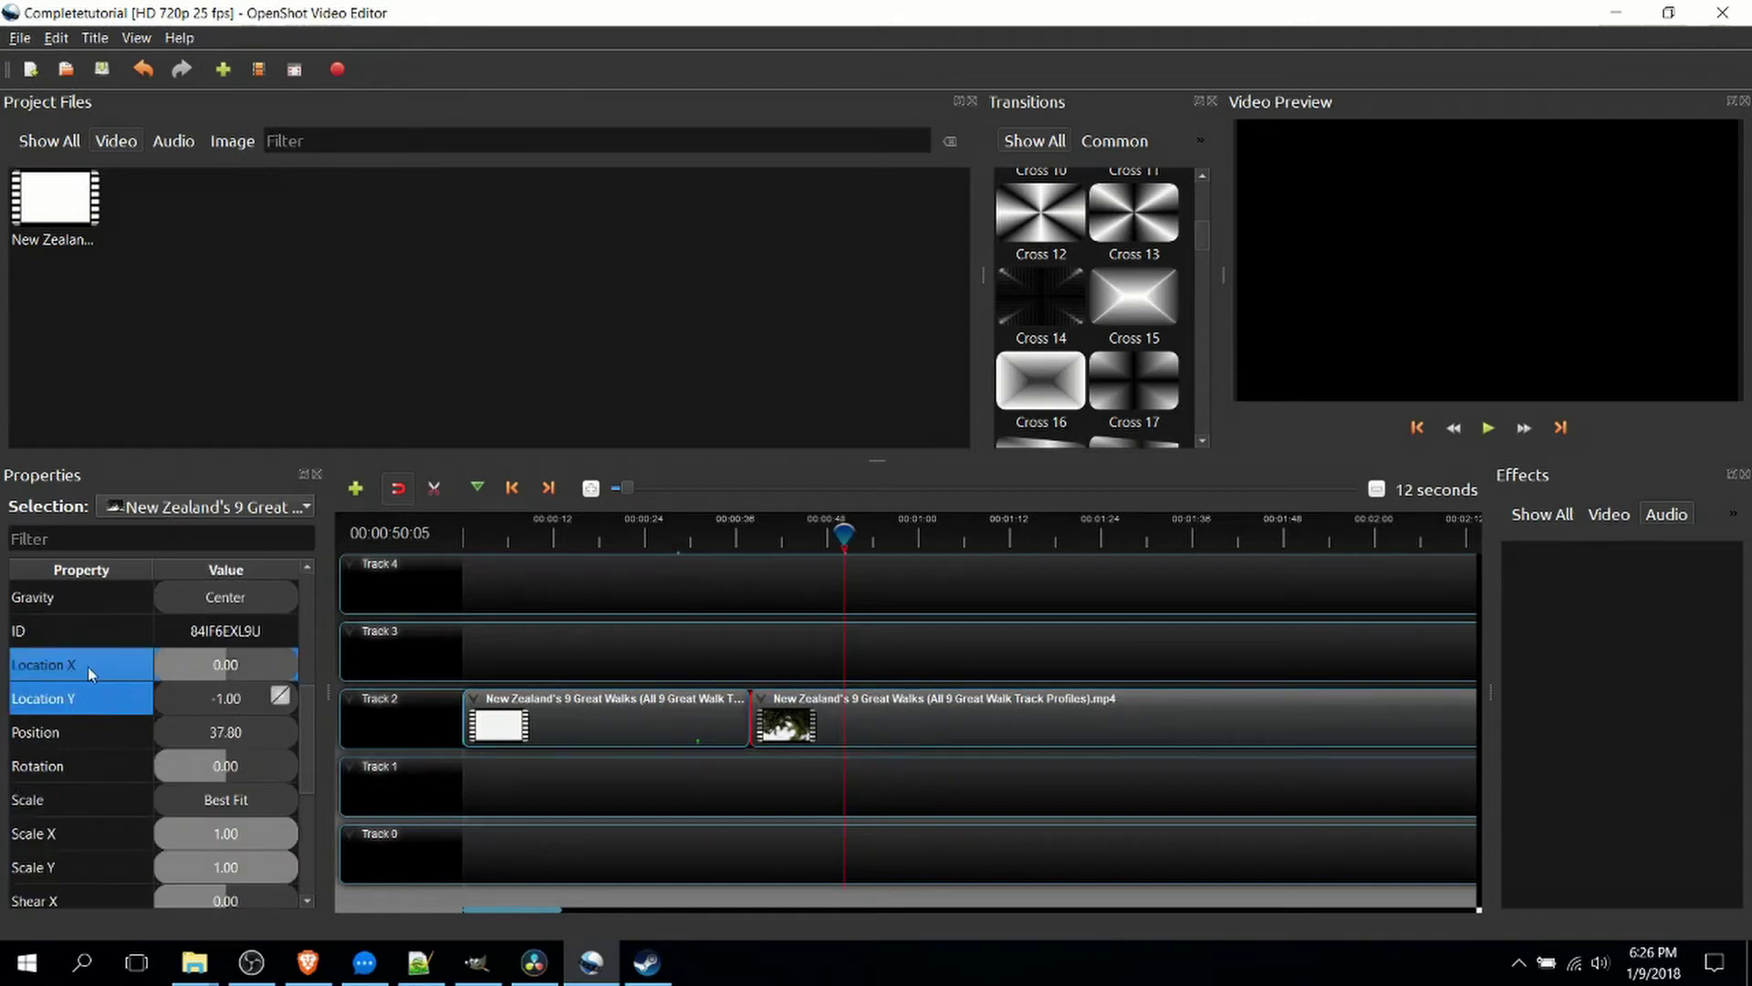
pyautogui.doubleClick(244, 671)
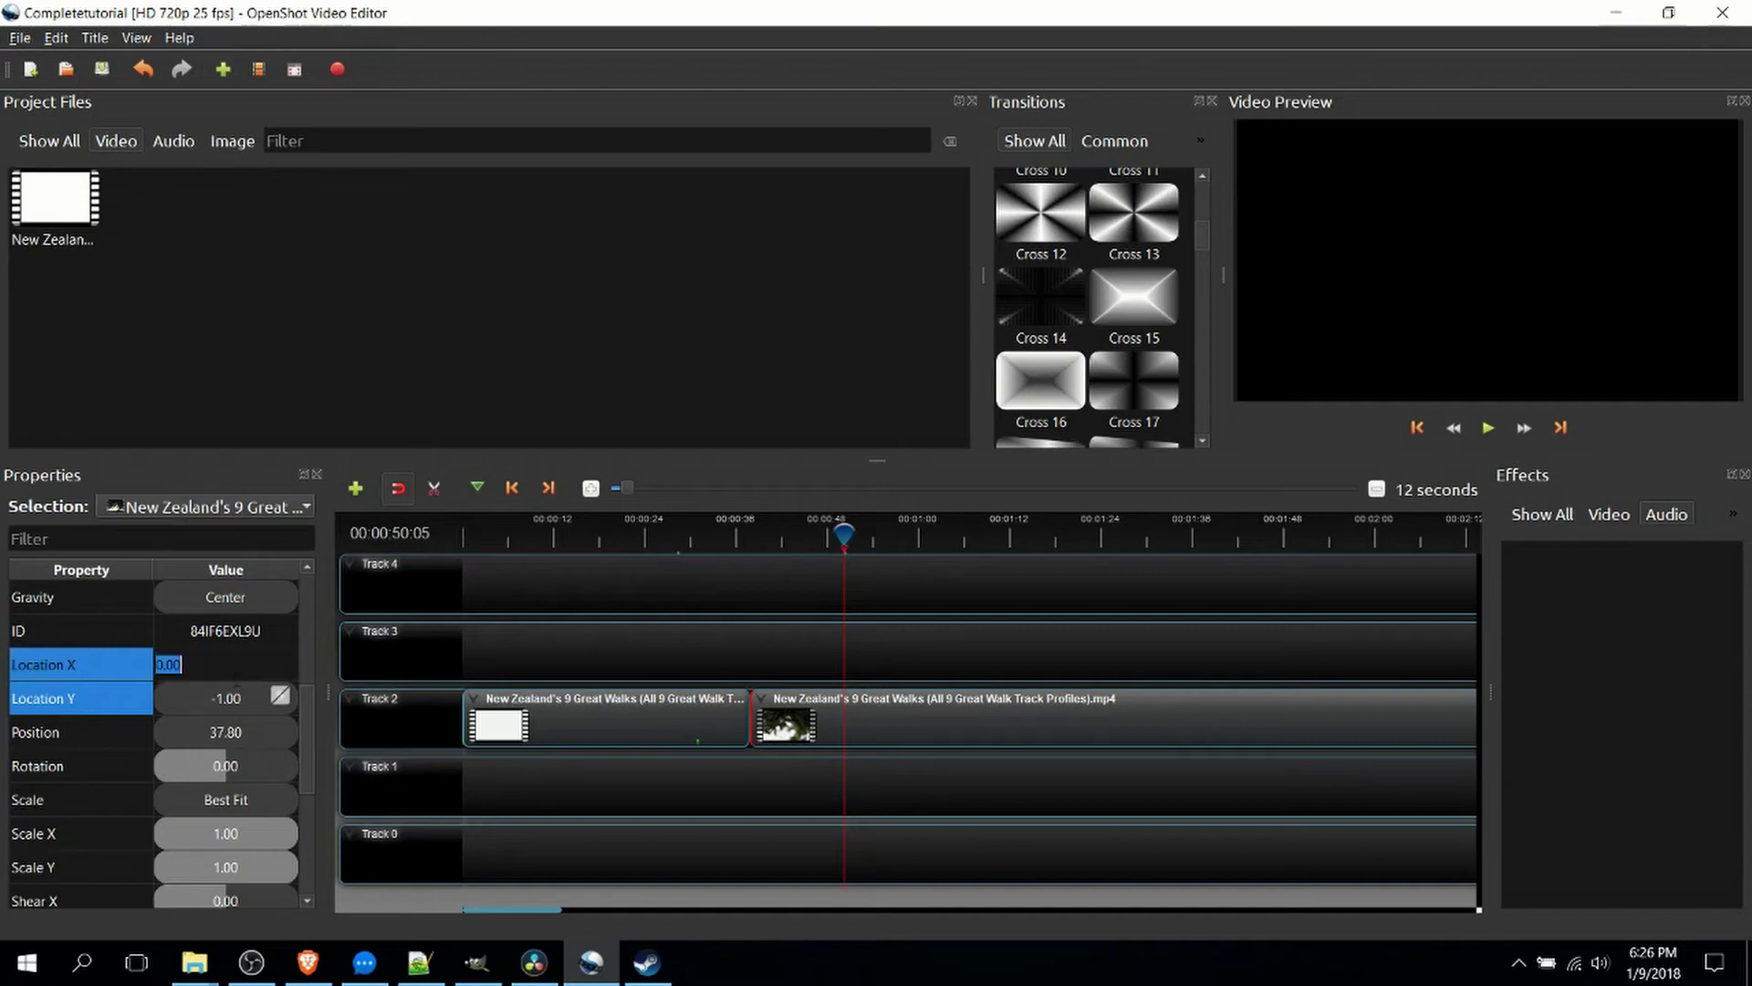
pyautogui.write('1')
pyautogui.click(88, 696)
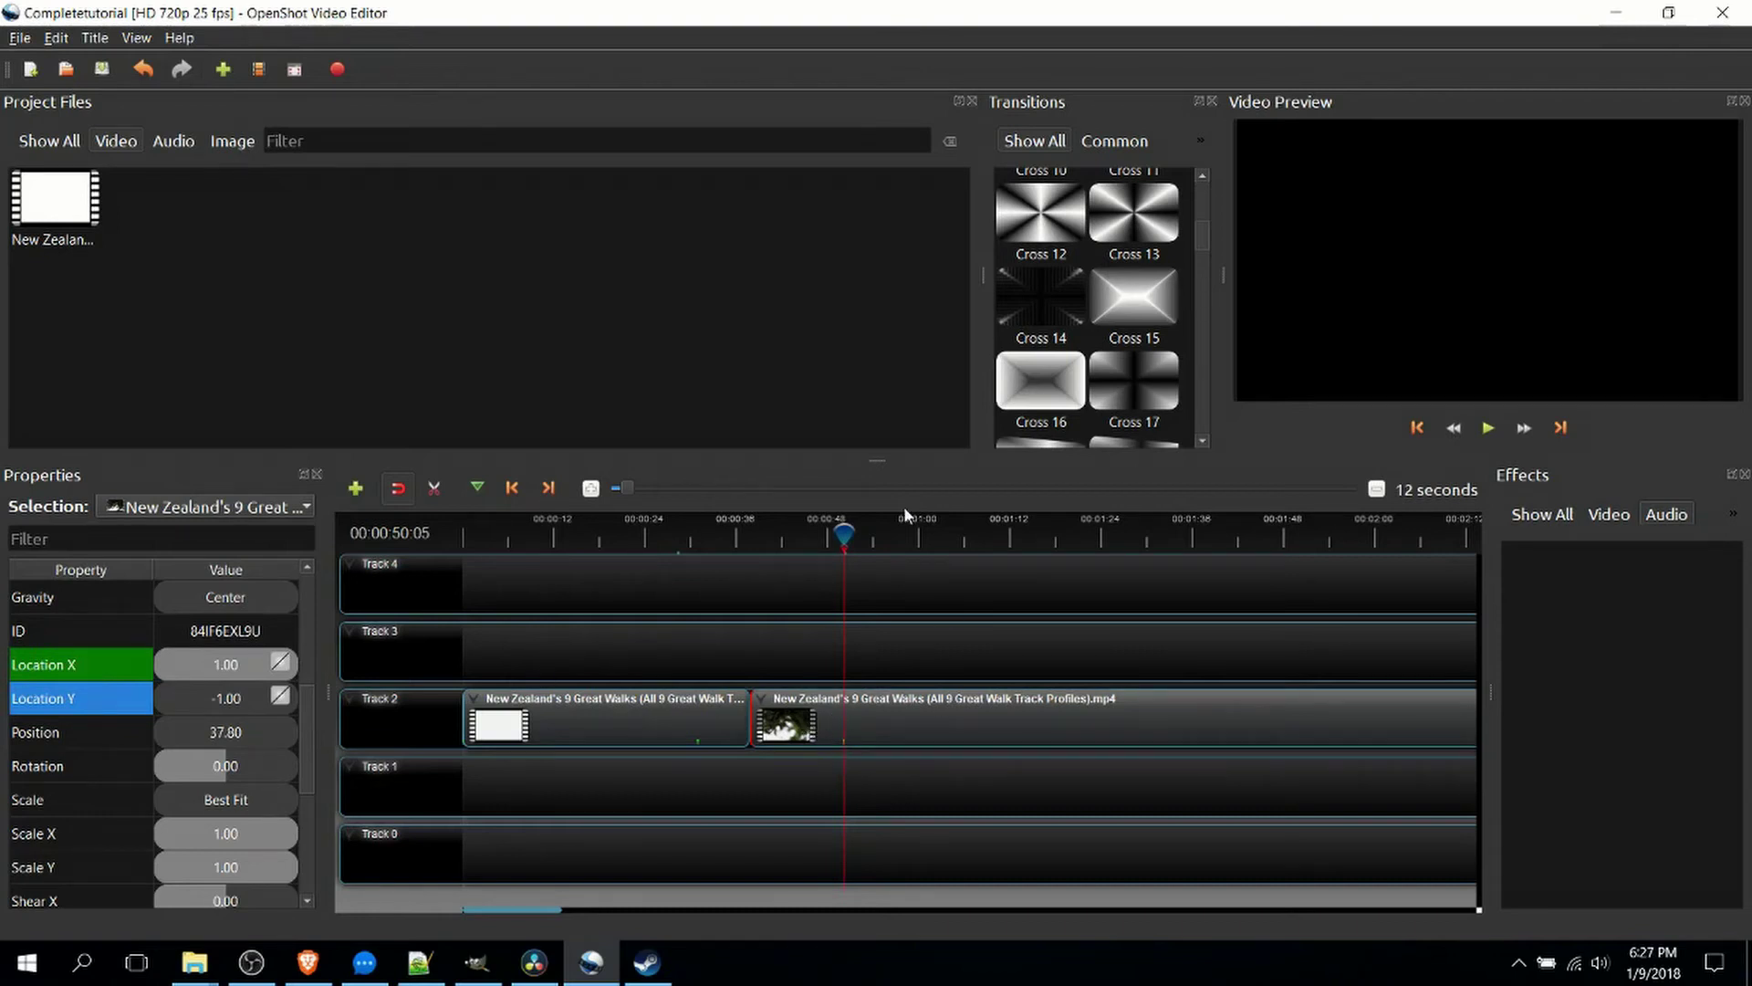
# Step: Move the playhead to 00:00:59:14 and set the clip's Location X to 2 there
pyautogui.click(915, 533)
pyautogui.doubleClick(207, 678)
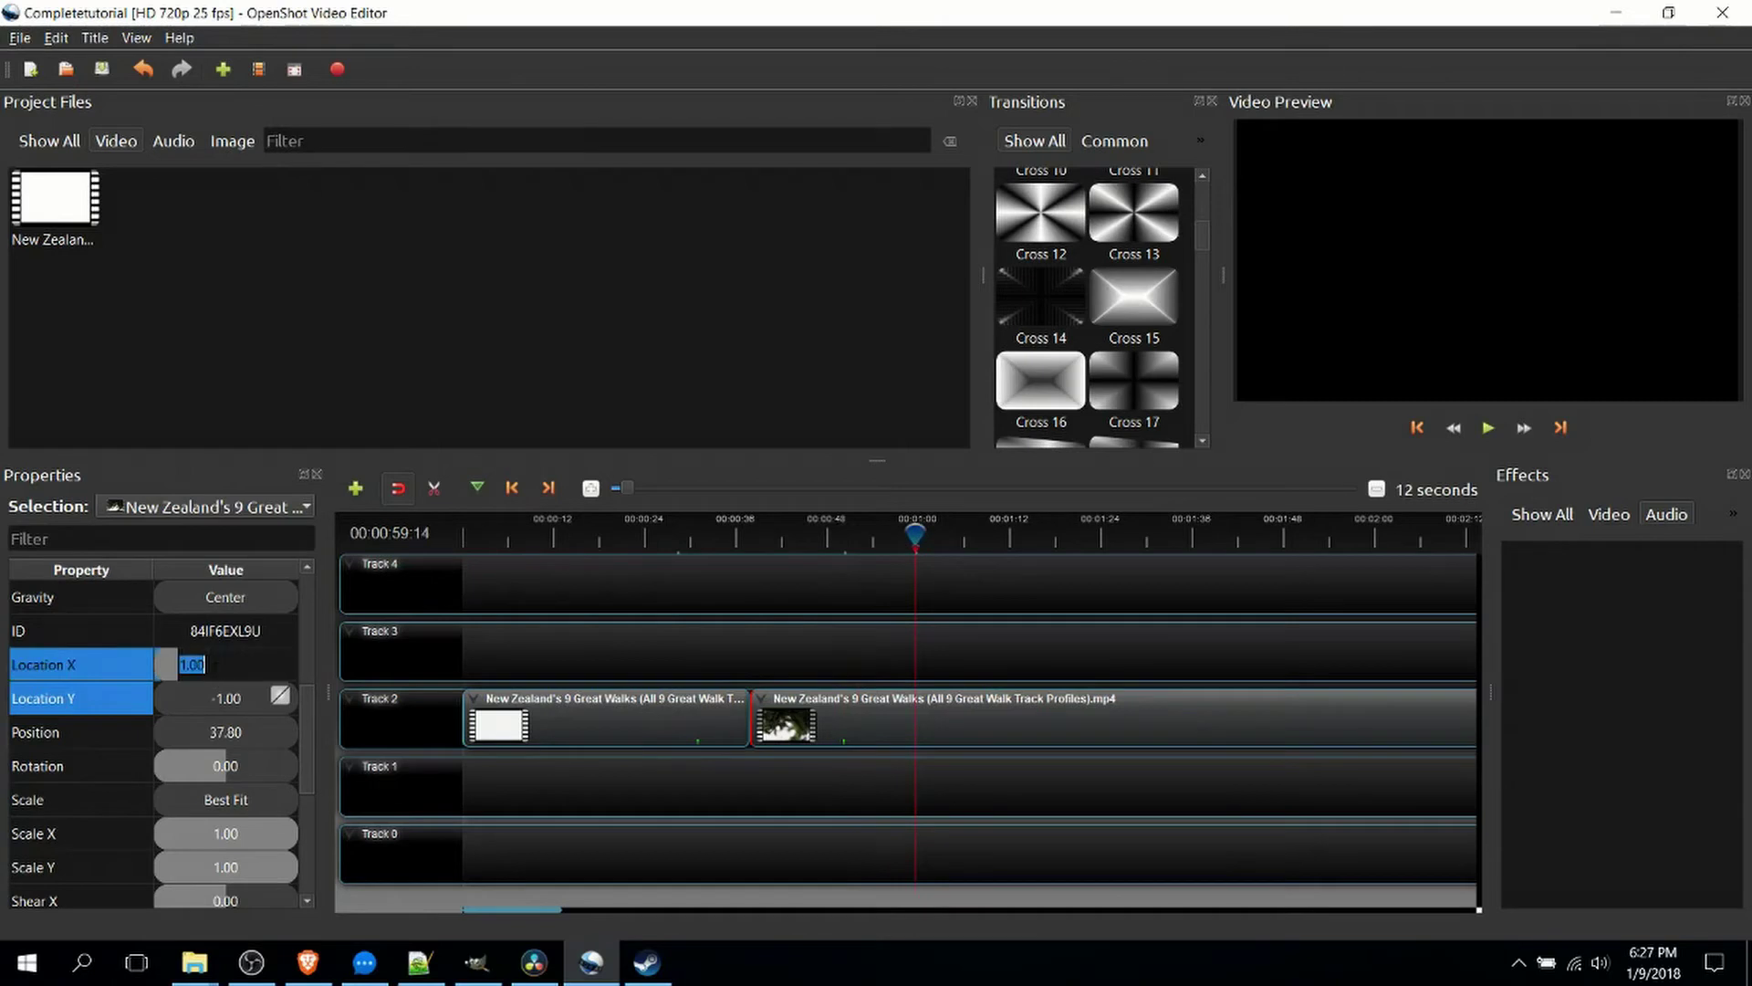
pyautogui.write('2')
pyautogui.press('Return')
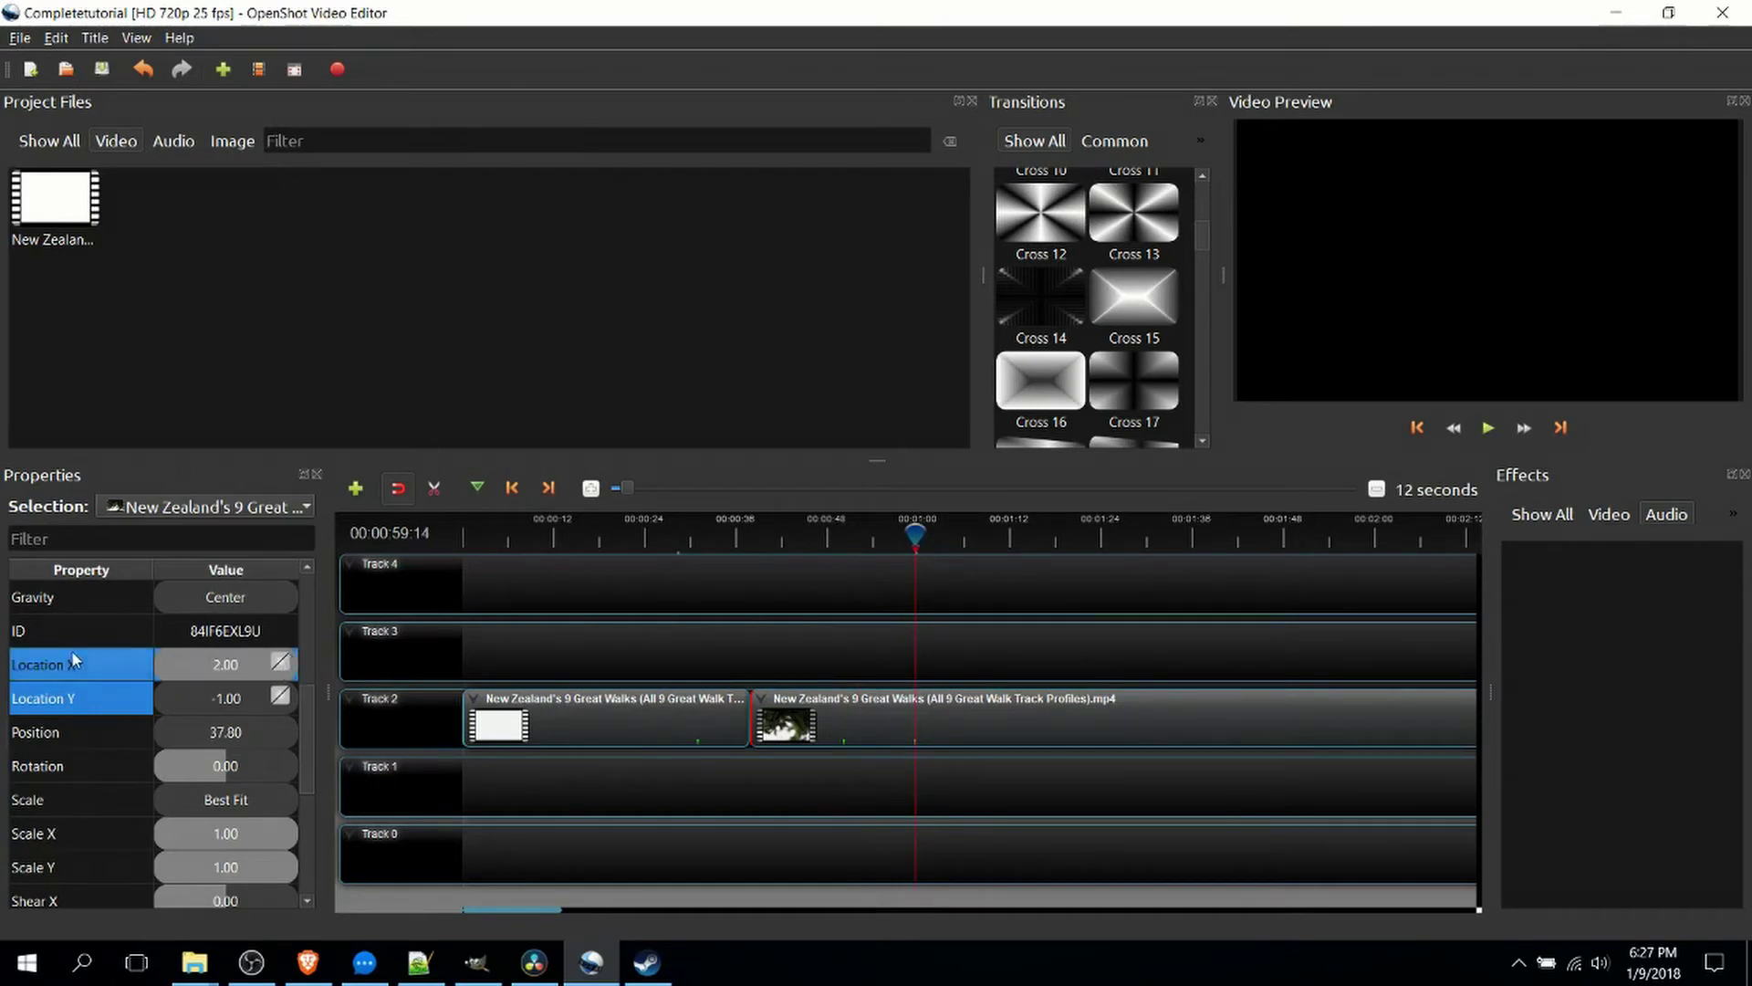
# Step: Apply the Bezier preset Ease Out (Quint) to the Location X keyframe and deselect the clip
pyautogui.rightClick(106, 676)
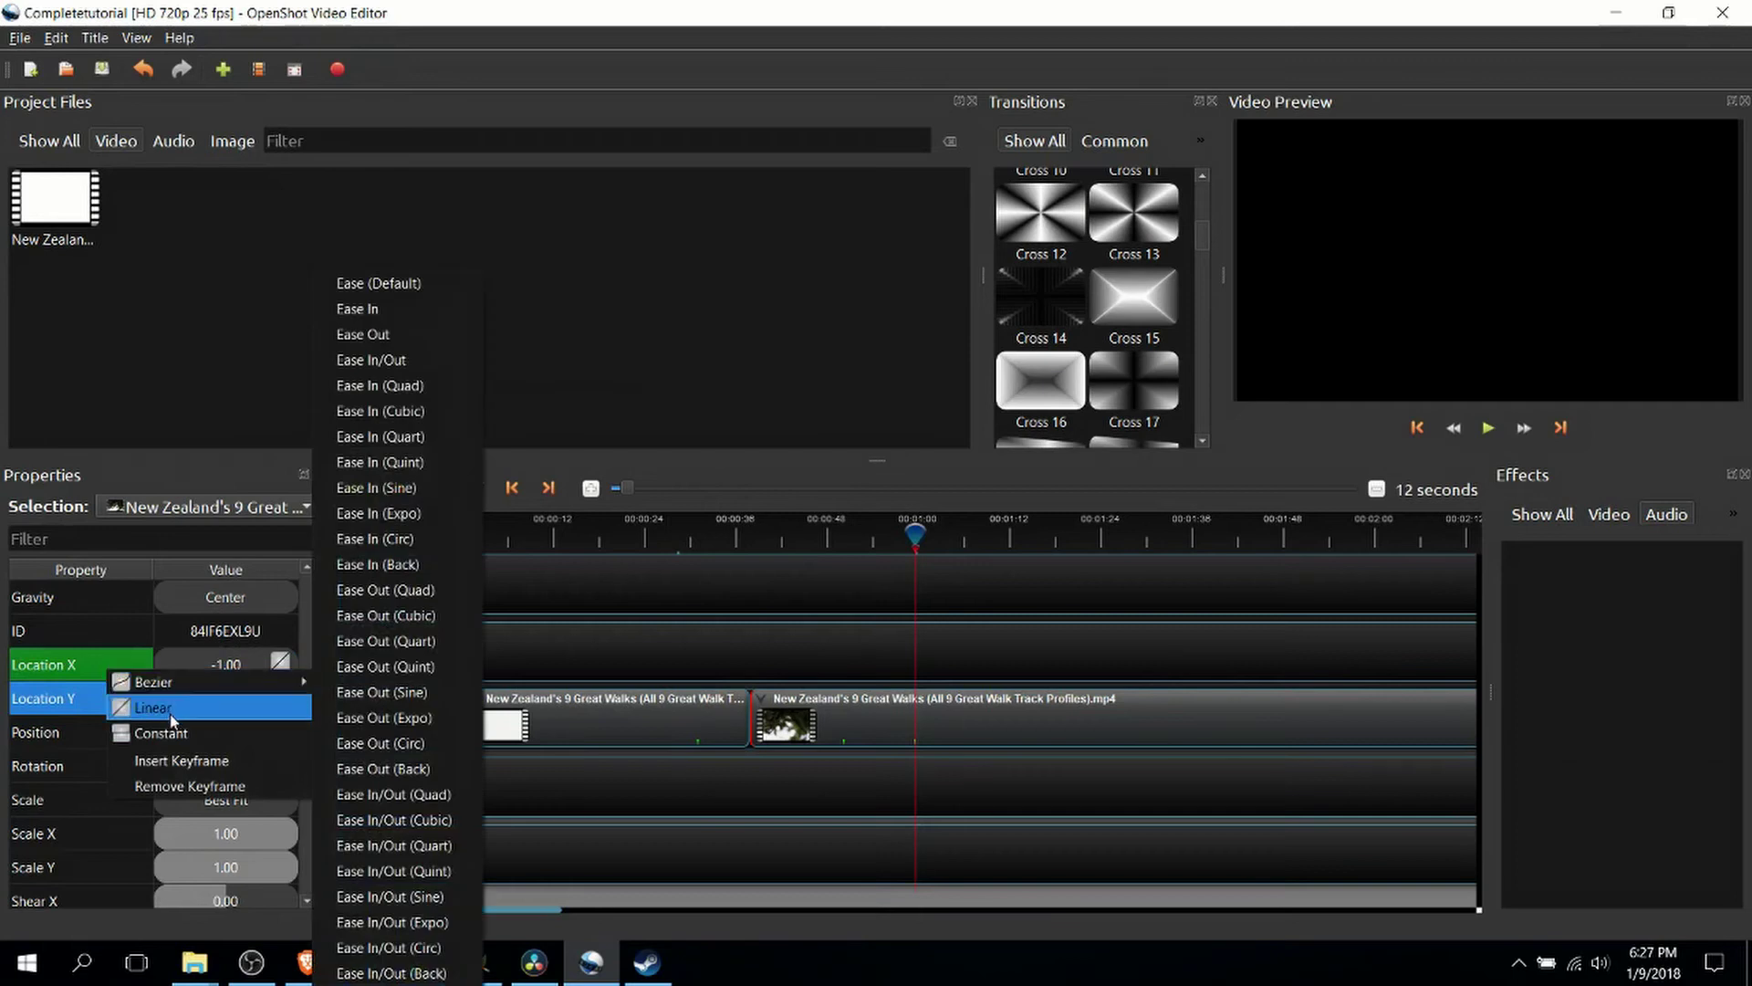
pyautogui.click(383, 666)
pyautogui.click(618, 628)
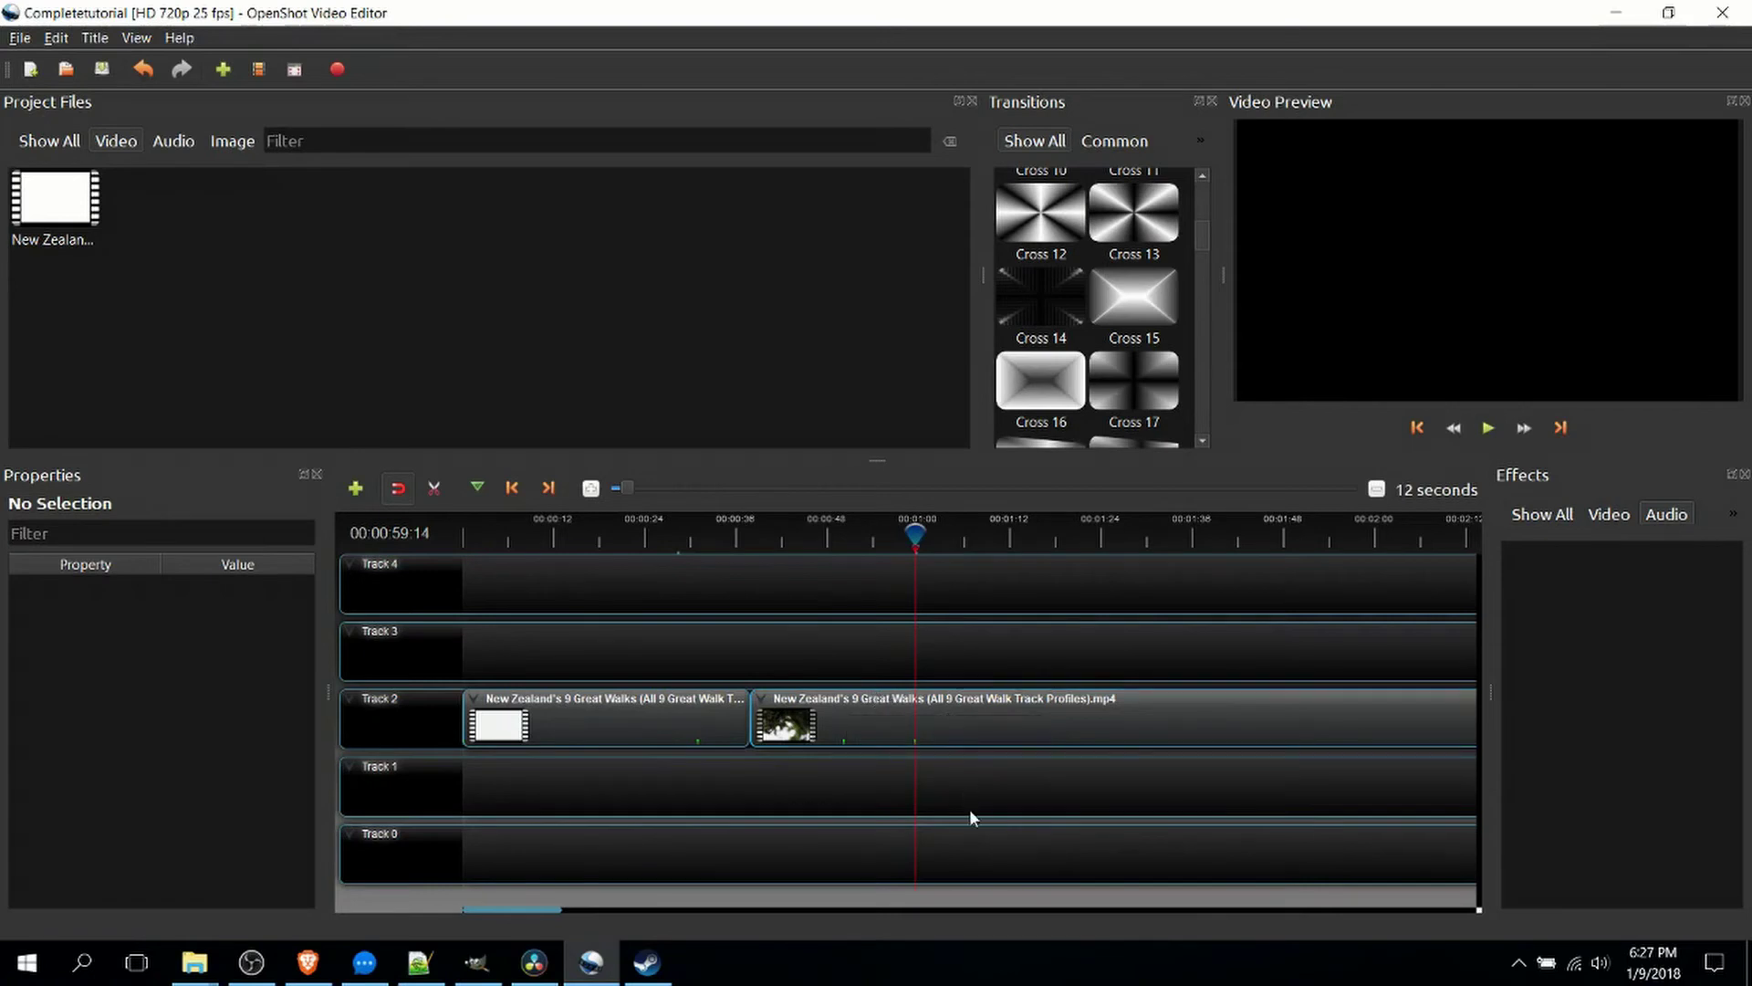
# Step: Switch to DaVinci Resolve and examine the keyframe curve of the selected short clip on Video 1
pyautogui.click(534, 963)
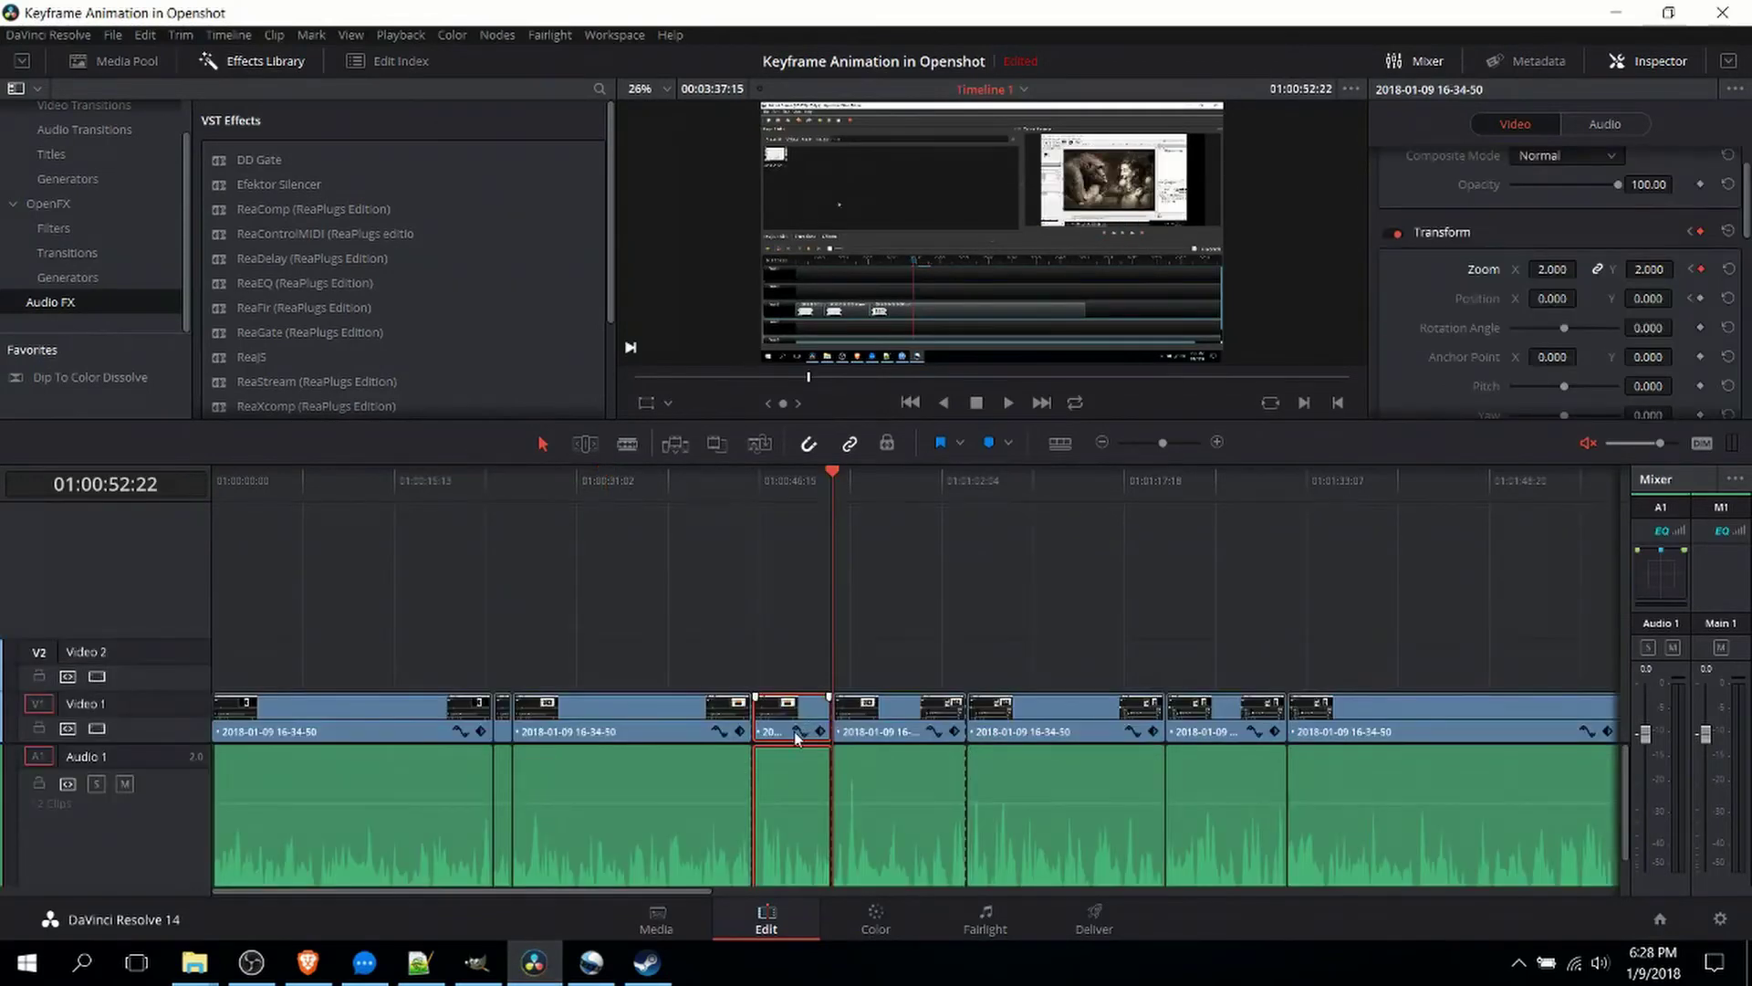
pyautogui.click(796, 732)
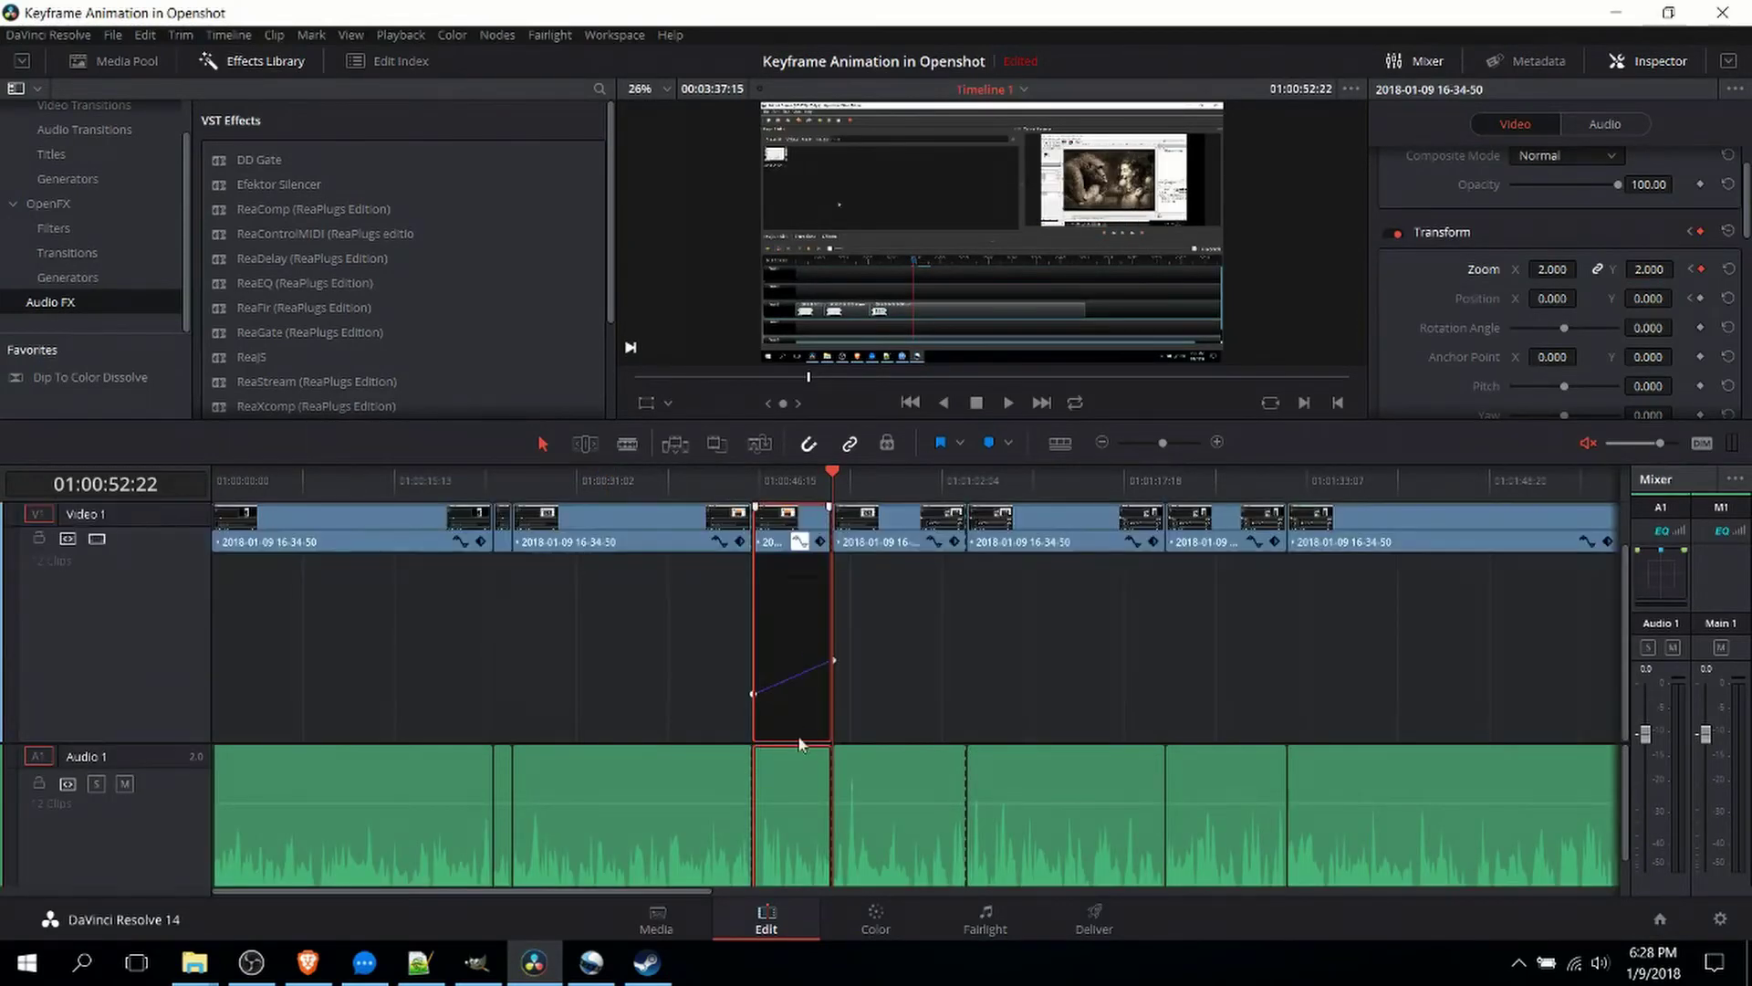
pyautogui.moveTo(797, 673)
pyautogui.moveTo(755, 695)
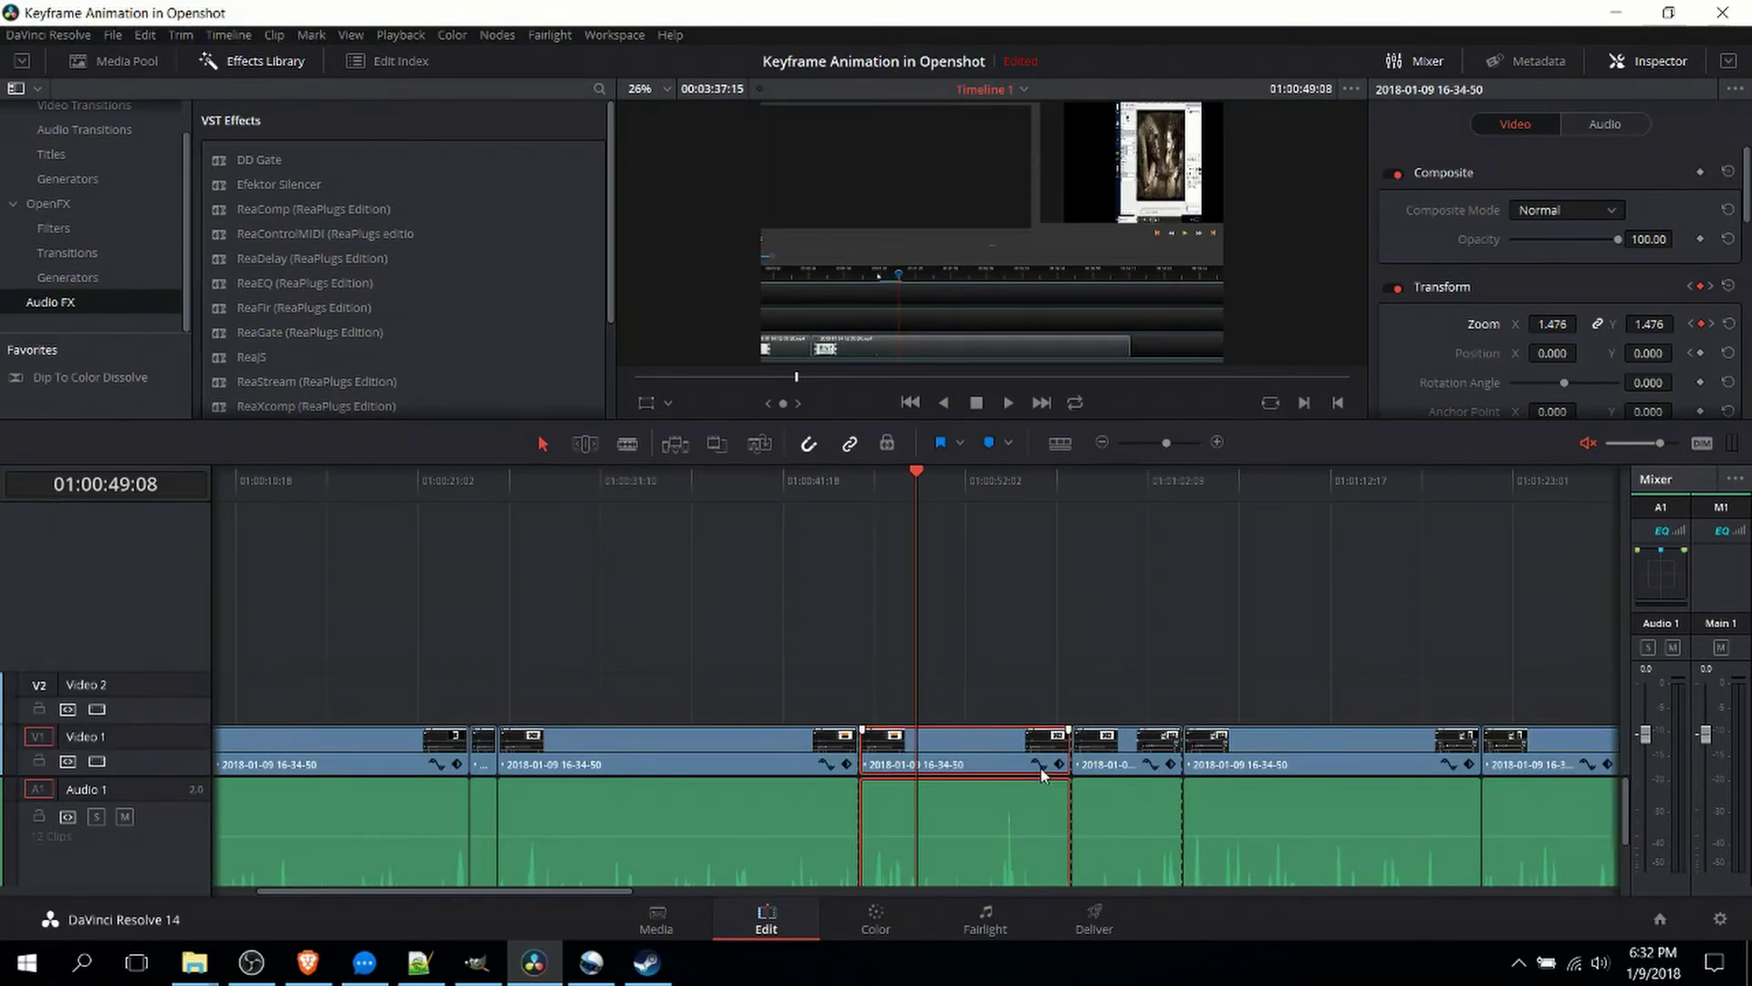
# Step: Show the selected clip's Zoom Y curve and smooth the incoming side of the keyframe after the playhead
pyautogui.click(1040, 767)
pyautogui.moveTo(919, 704)
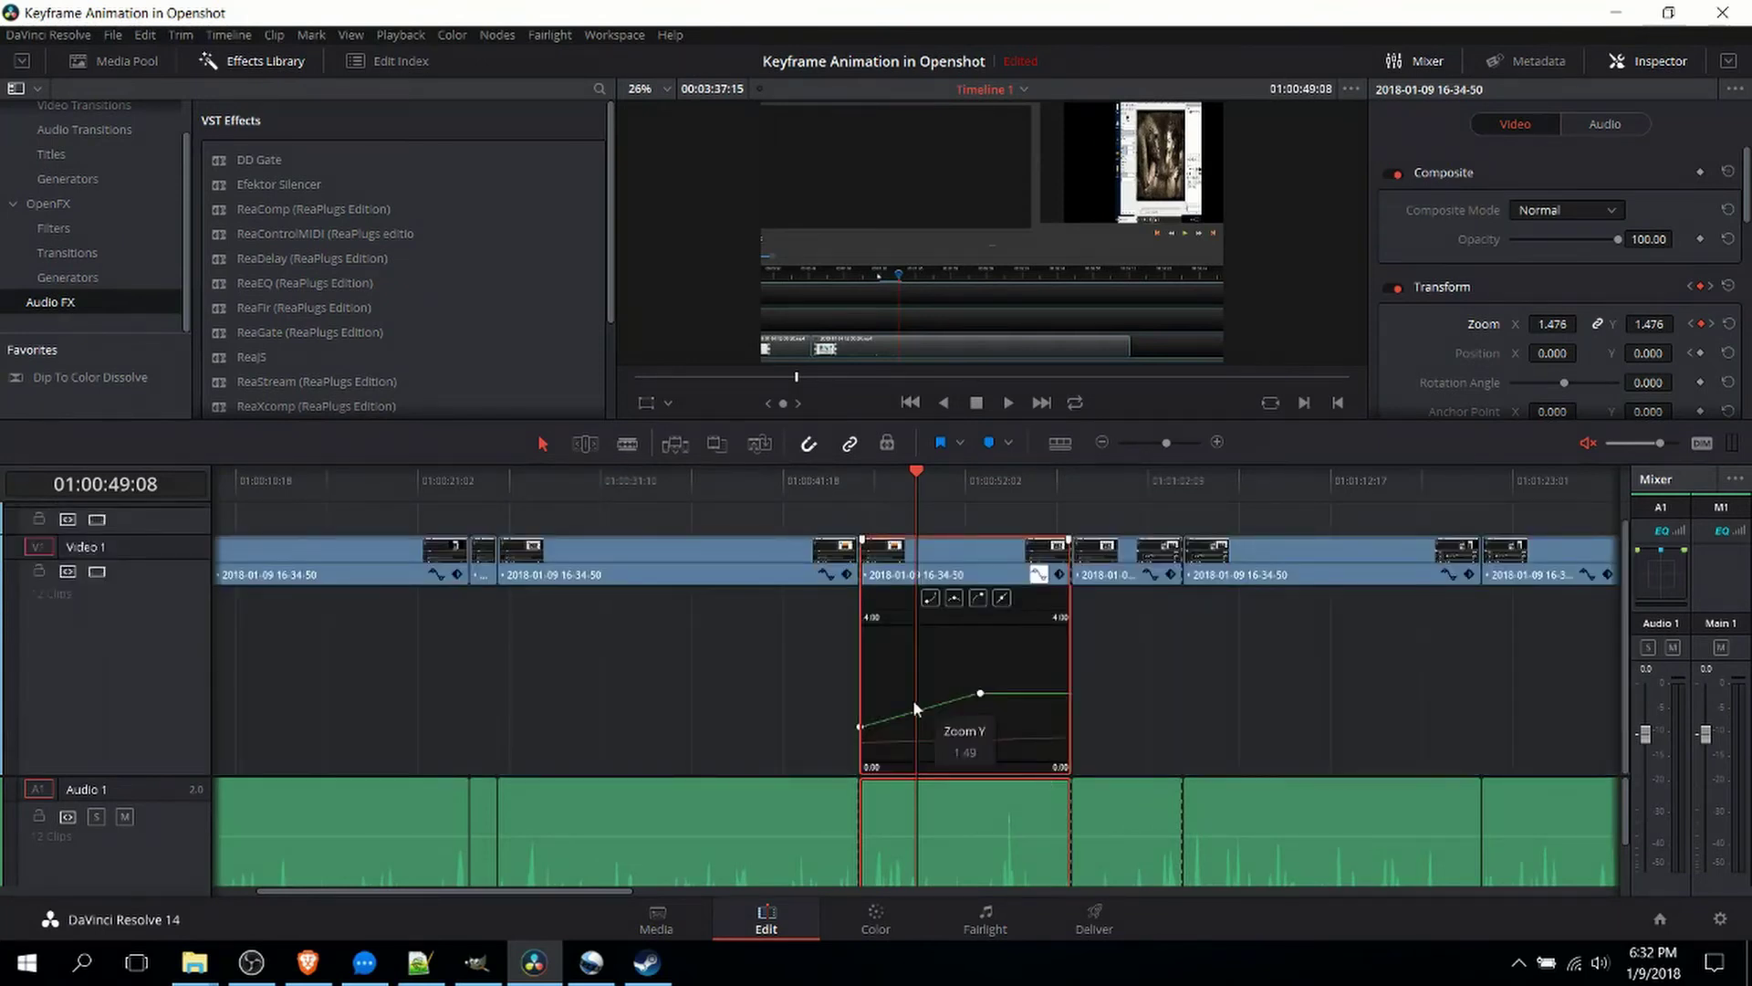
pyautogui.click(980, 693)
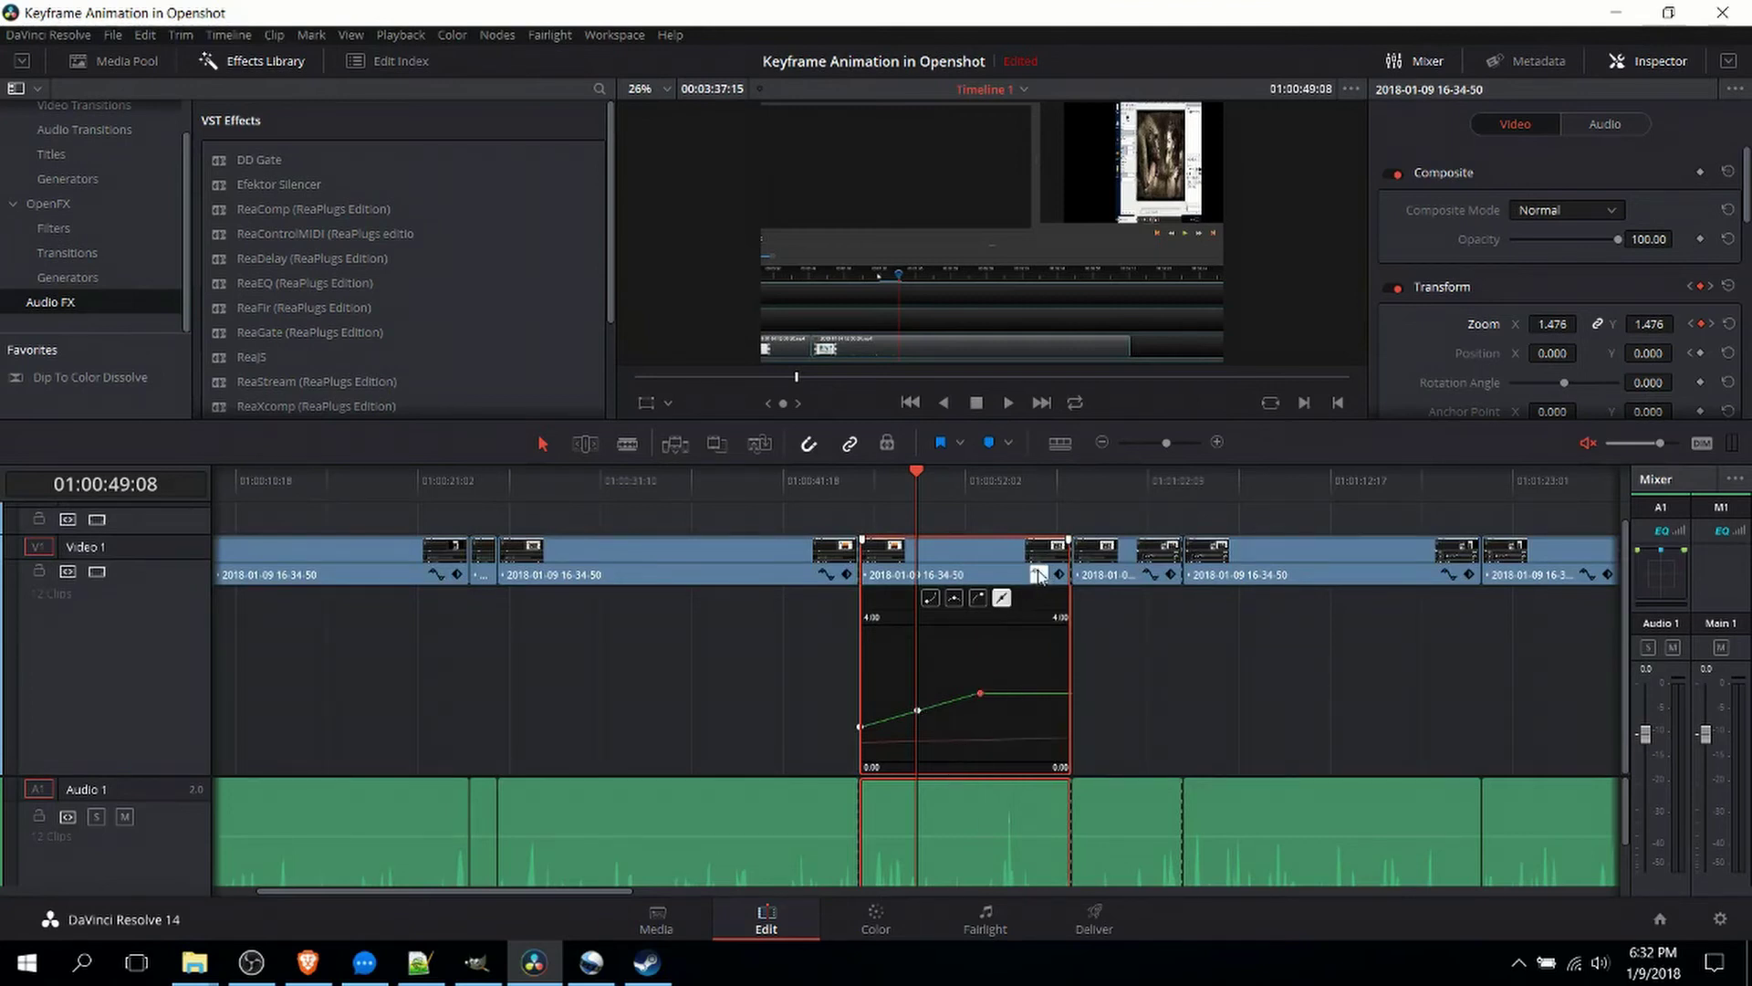
pyautogui.click(978, 598)
# Step: Reshape the Zoom Y curve with the keyframe's Bezier handle, leaving the handle just above keyframe level, and play the result
pyautogui.moveTo(966, 691); pyautogui.dragTo(950, 640)
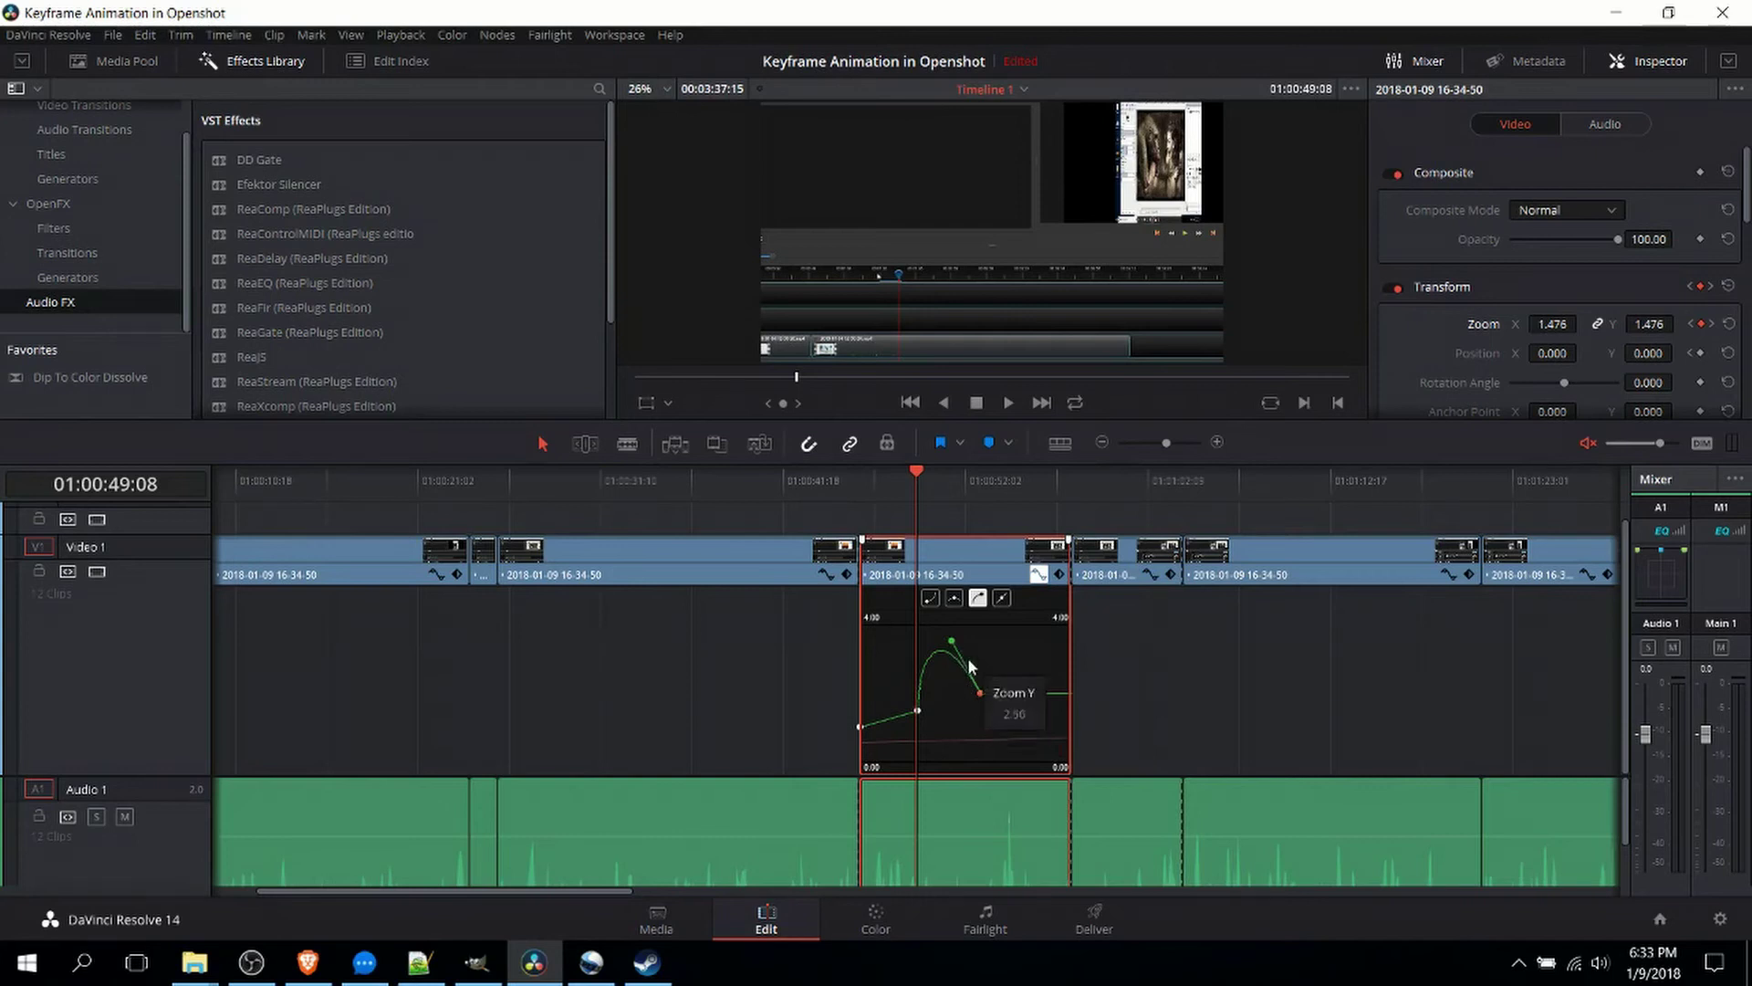
pyautogui.moveTo(951, 641); pyautogui.dragTo(963, 686)
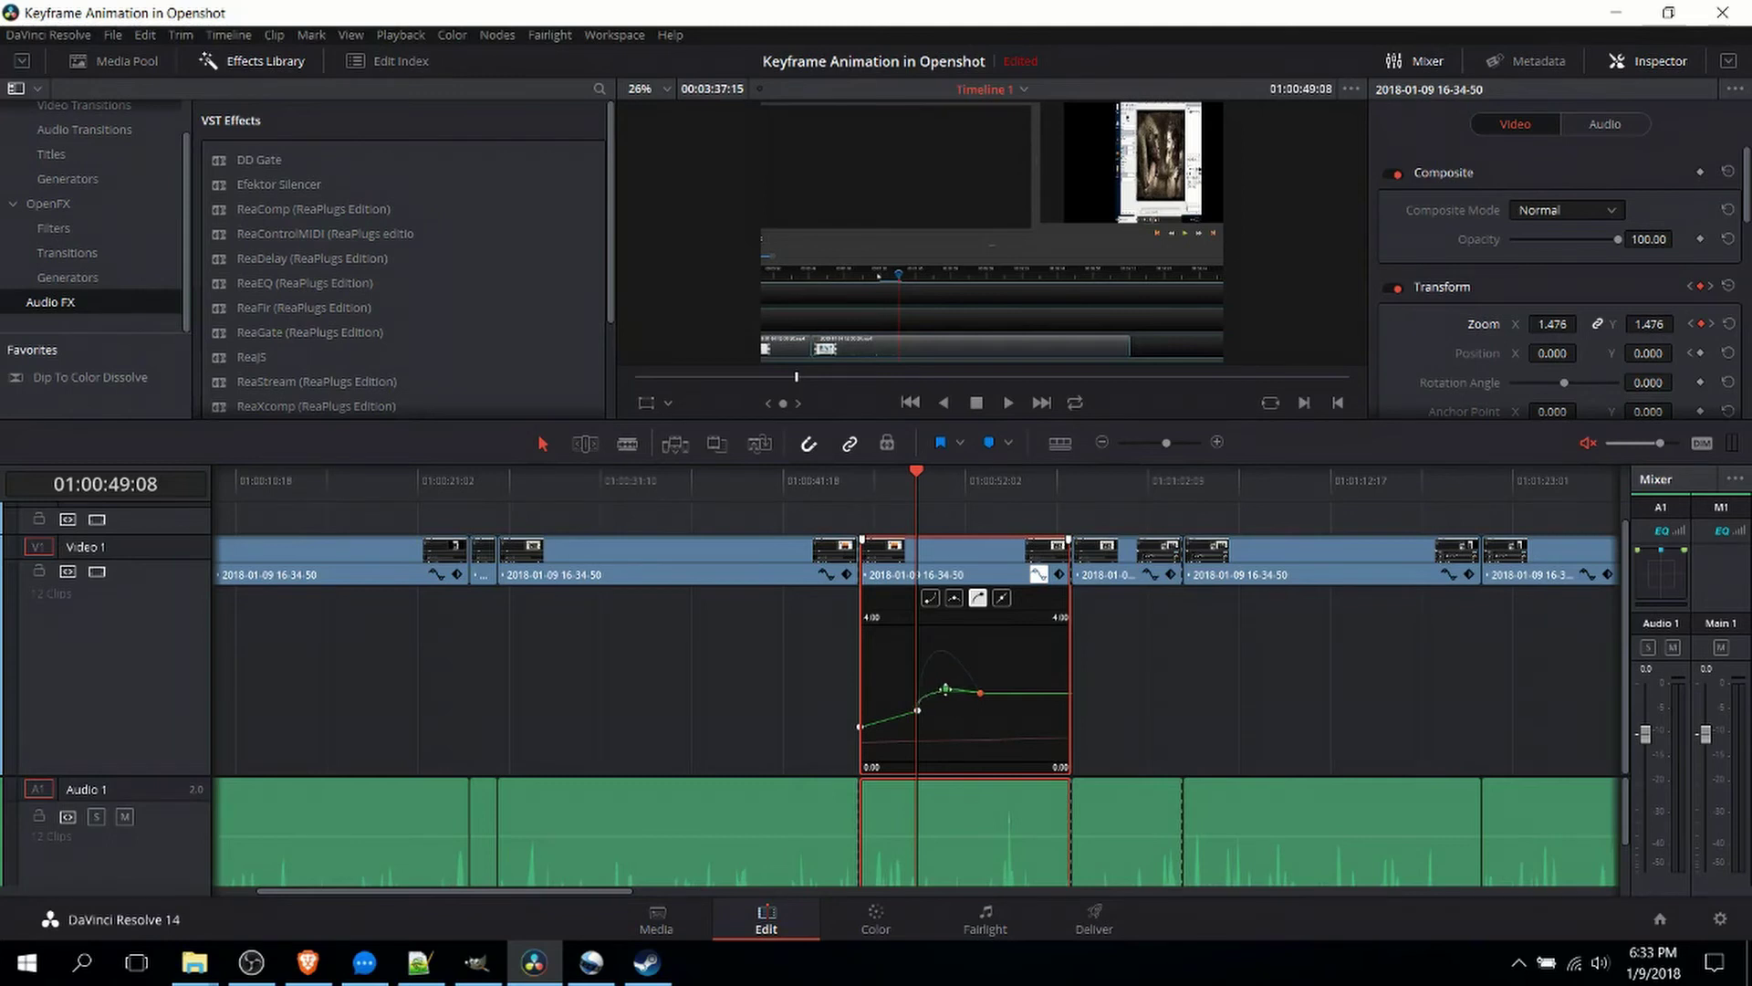
pyautogui.moveTo(946, 688); pyautogui.dragTo(946, 688)
pyautogui.press('space')
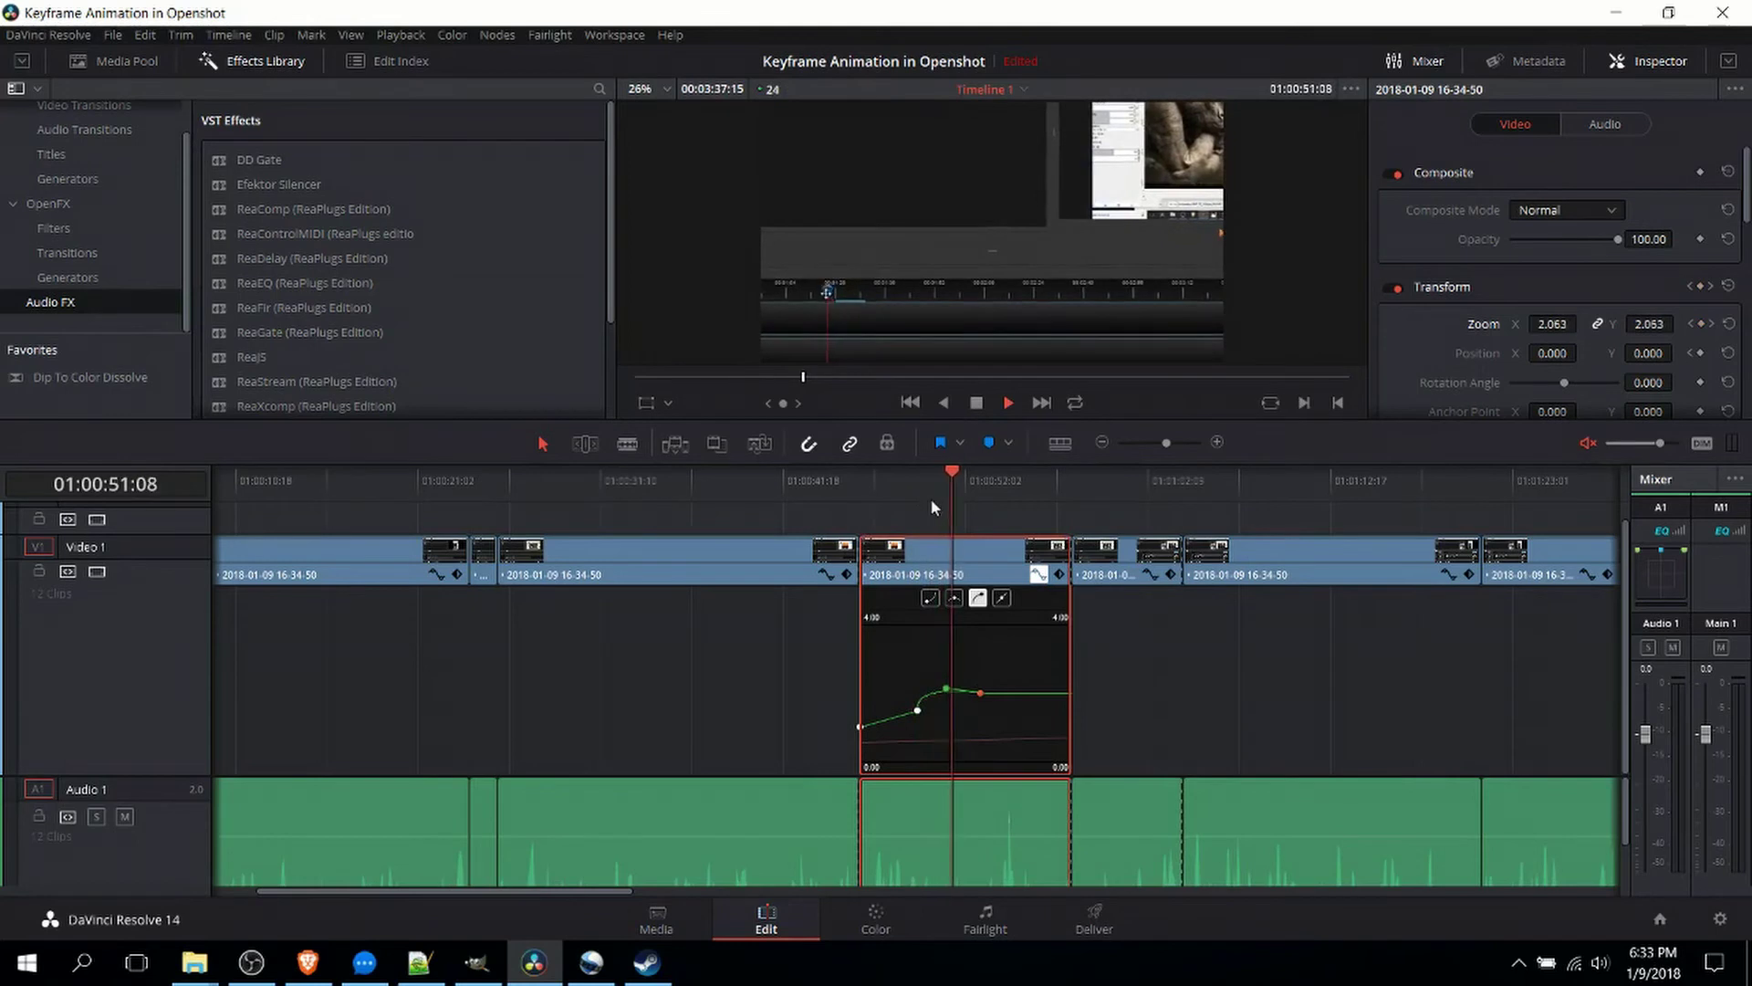
# Step: Stop playback and examine the render presets on the Deliver page, from CT Test through Audio Only
pyautogui.press('space')
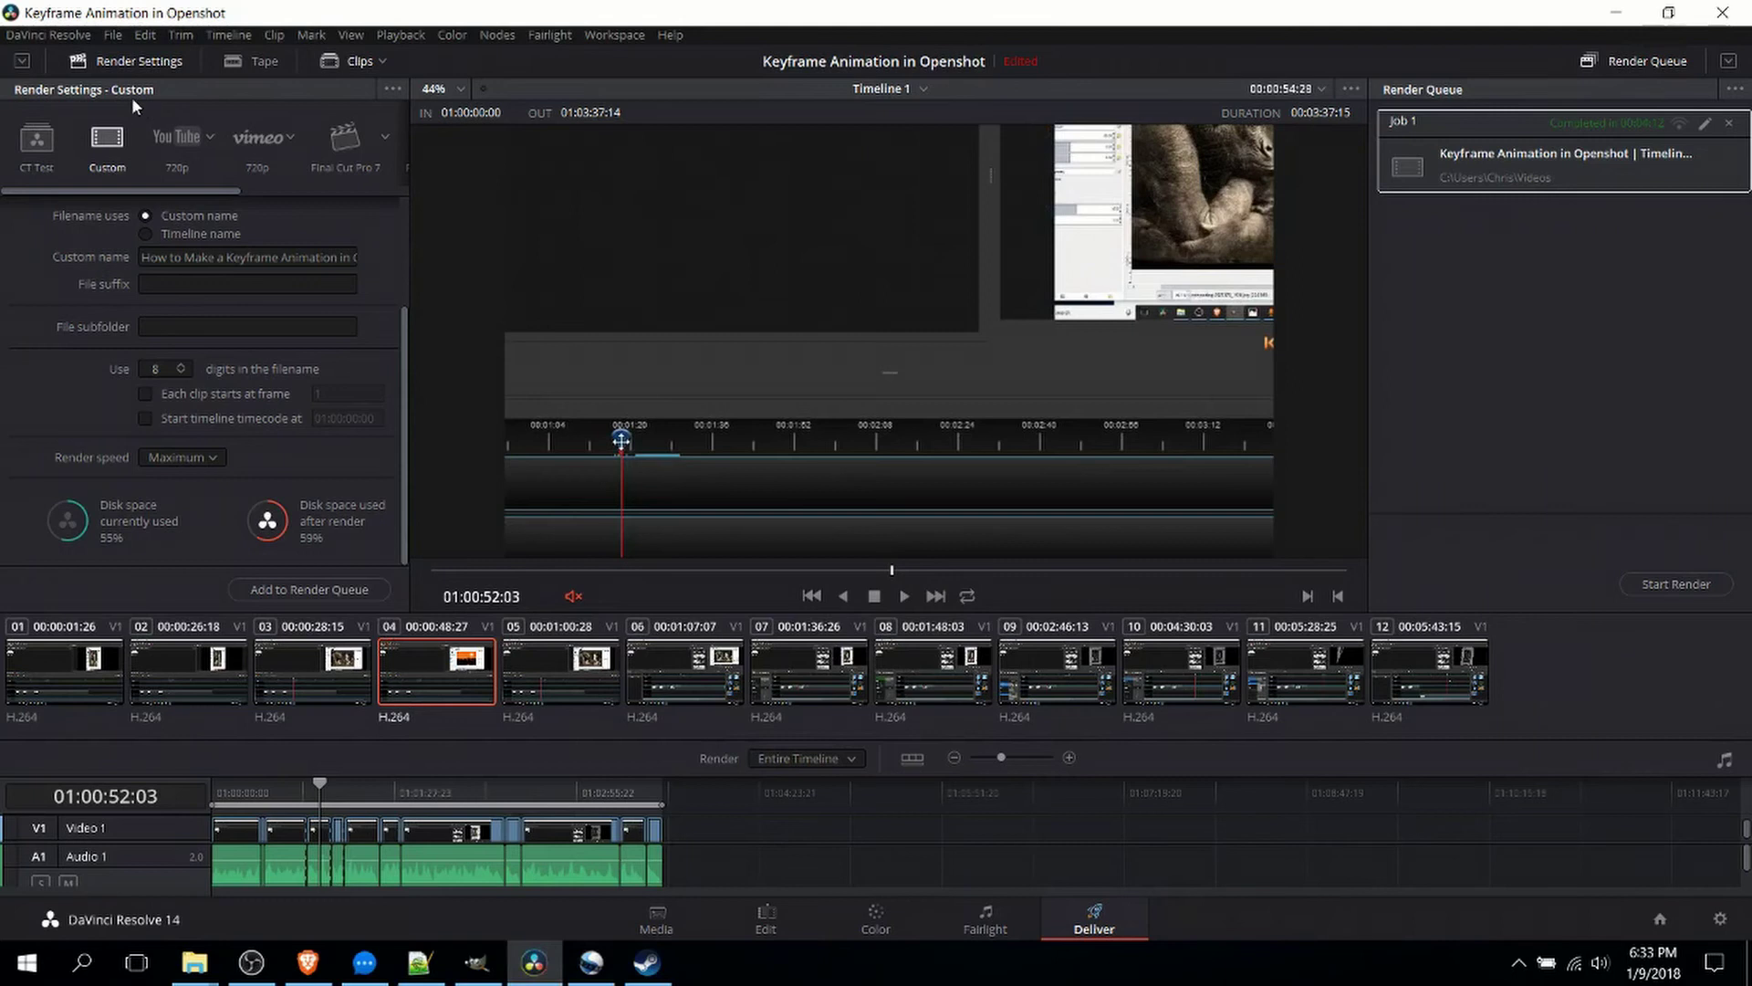
pyautogui.moveTo(210, 189); pyautogui.dragTo(252, 190)
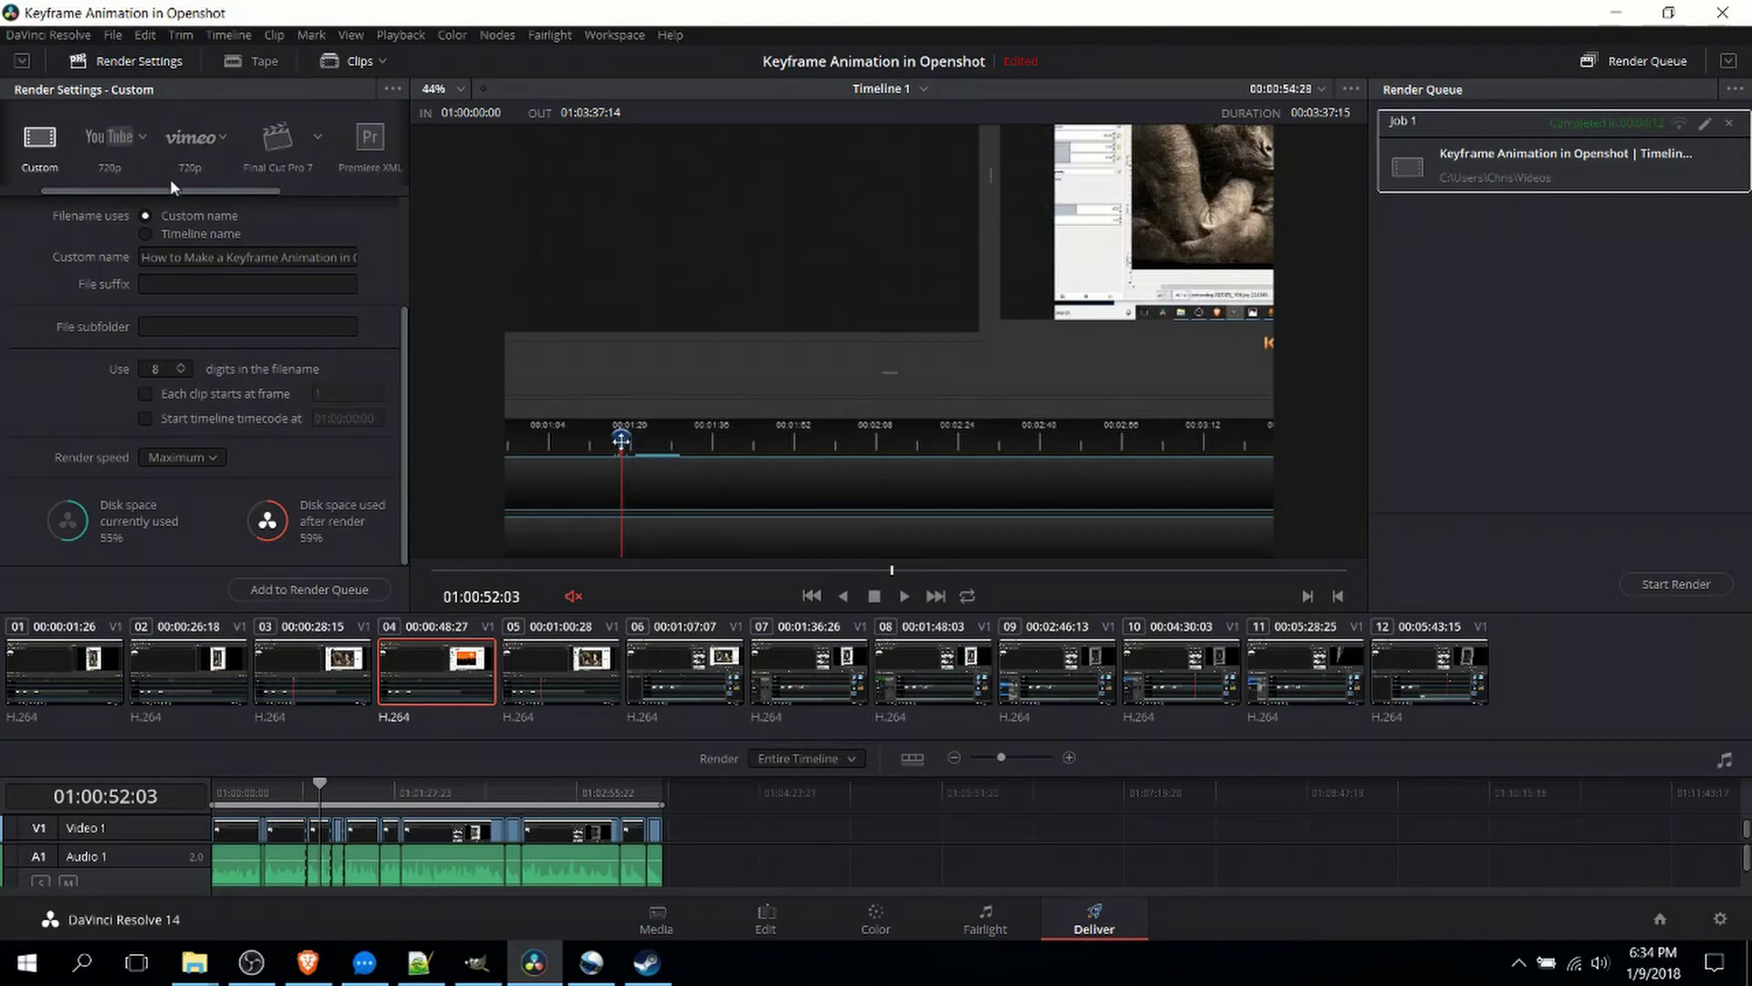
pyautogui.moveTo(130, 192); pyautogui.dragTo(260, 194)
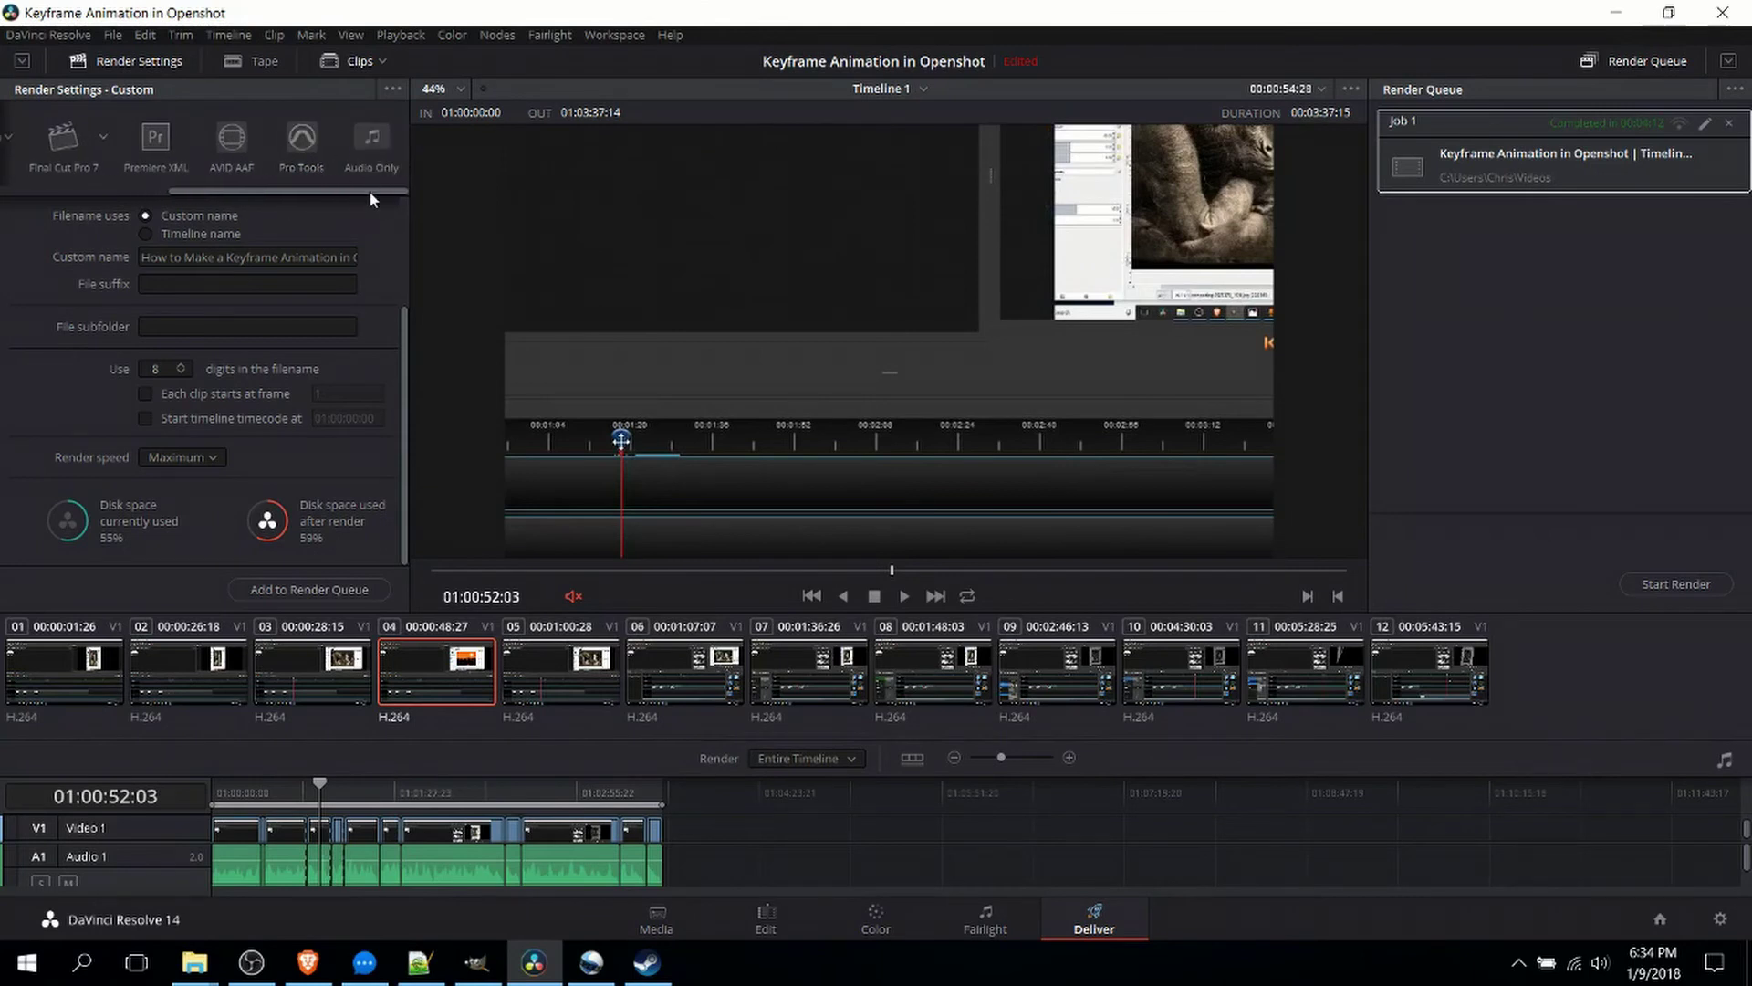
pyautogui.moveTo(369, 190); pyautogui.dragTo(45, 199)
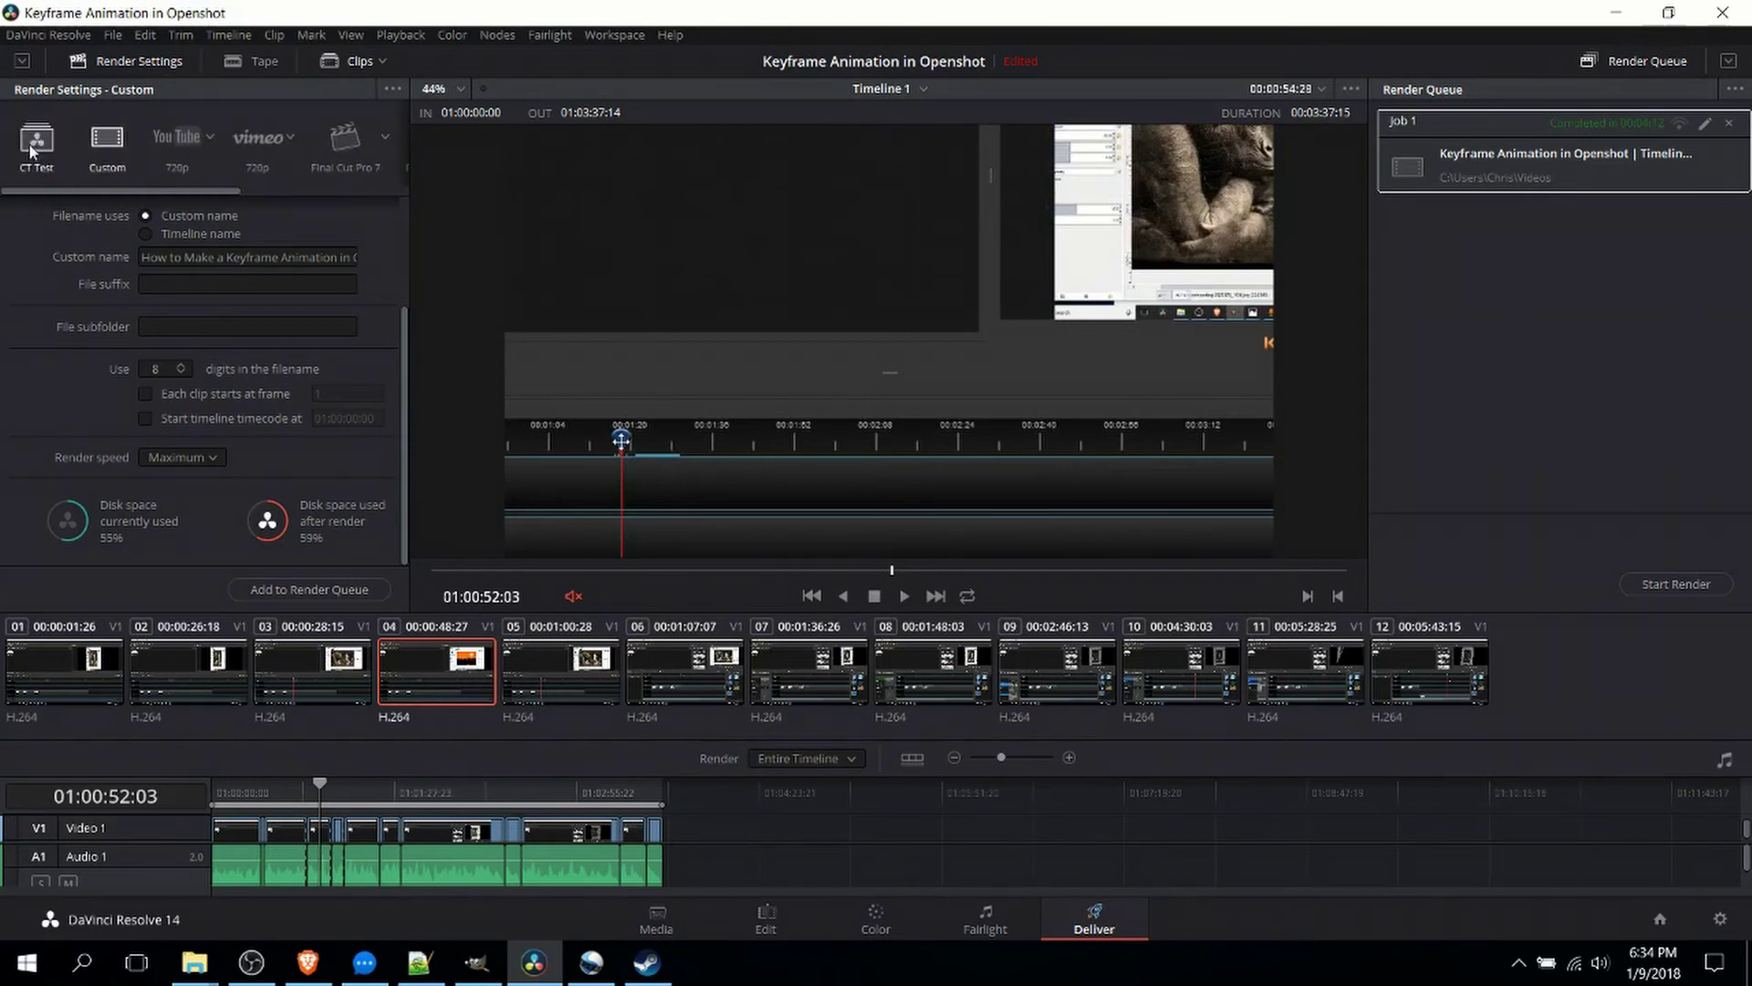
# Step: Examine the video settings of the Custom render preset and its available export formats, keeping MP4
pyautogui.scroll(3, 108, 321)
pyautogui.click(109, 330)
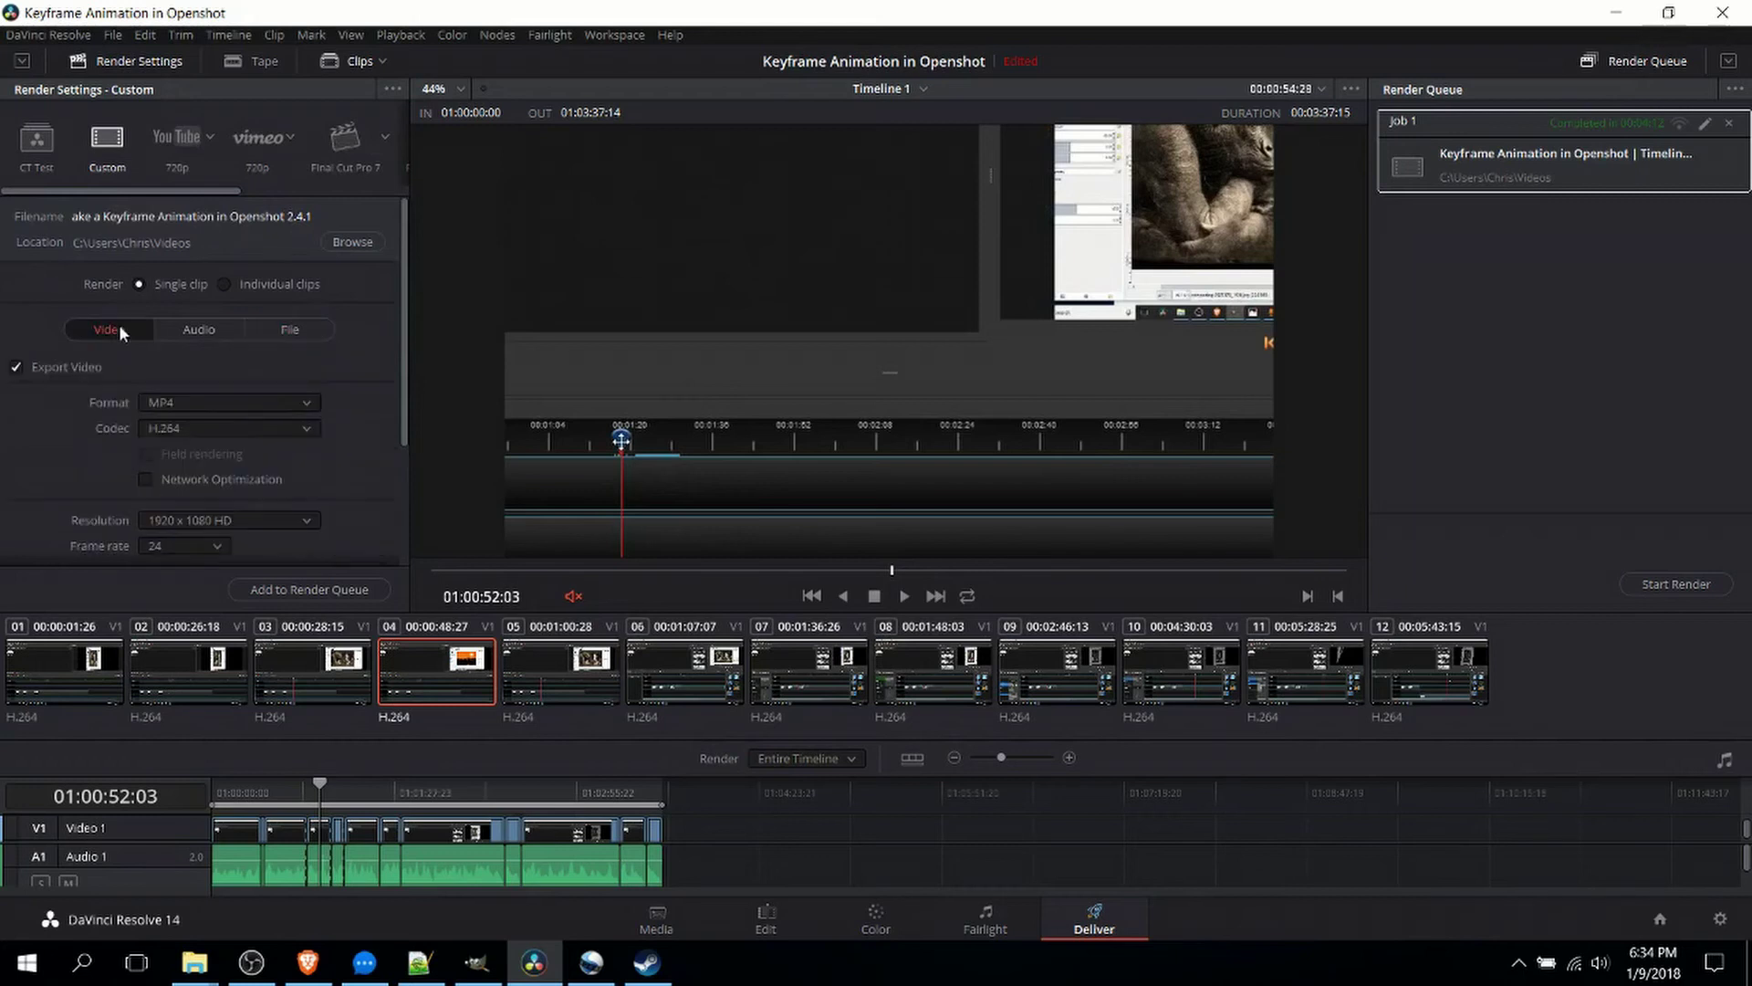
pyautogui.scroll(-2, 343, 453)
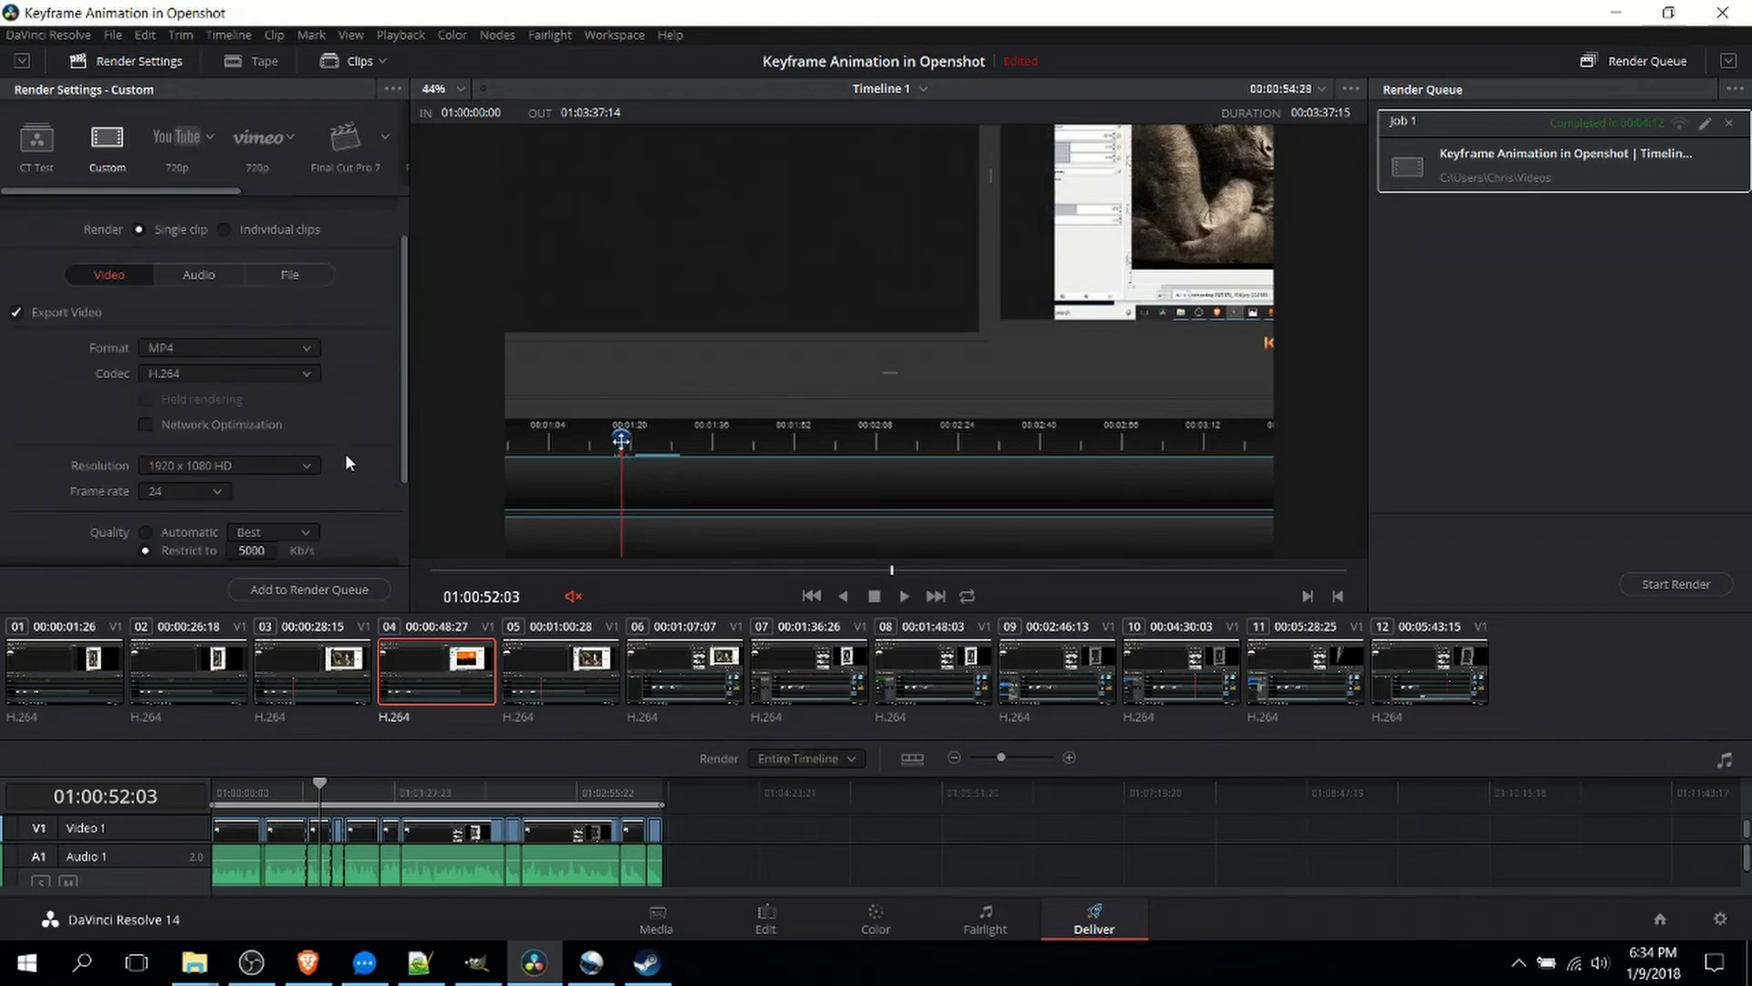
pyautogui.click(303, 292)
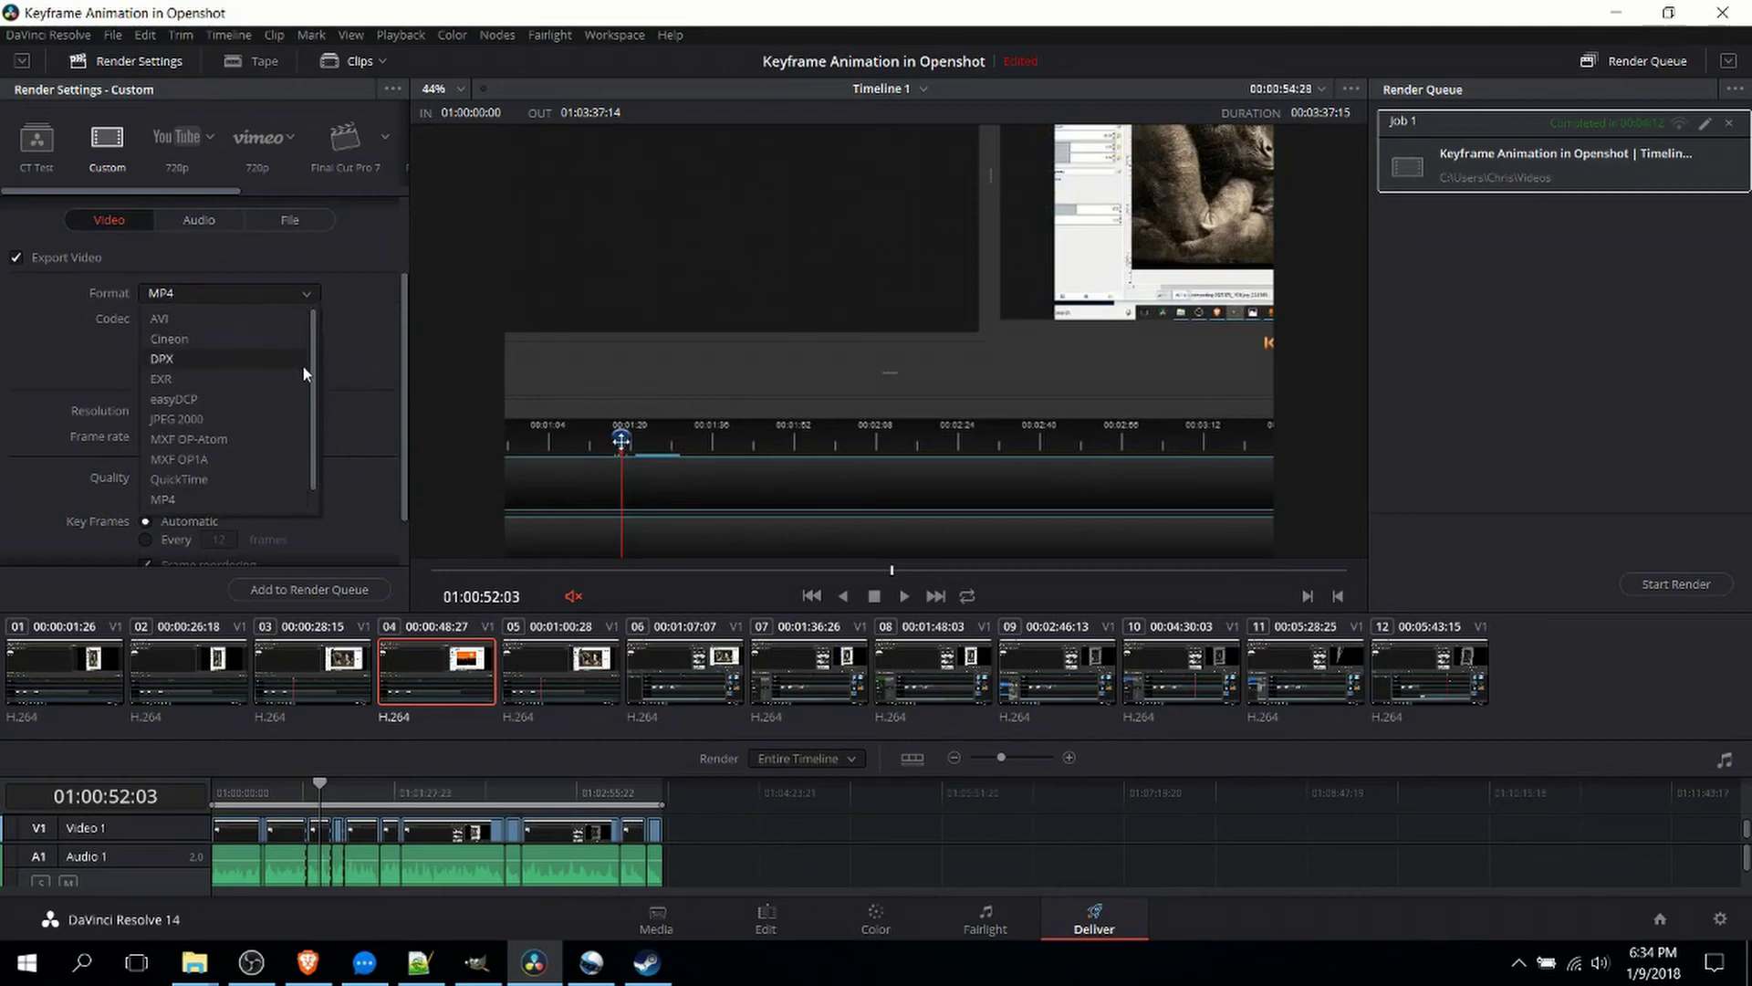
pyautogui.click(299, 294)
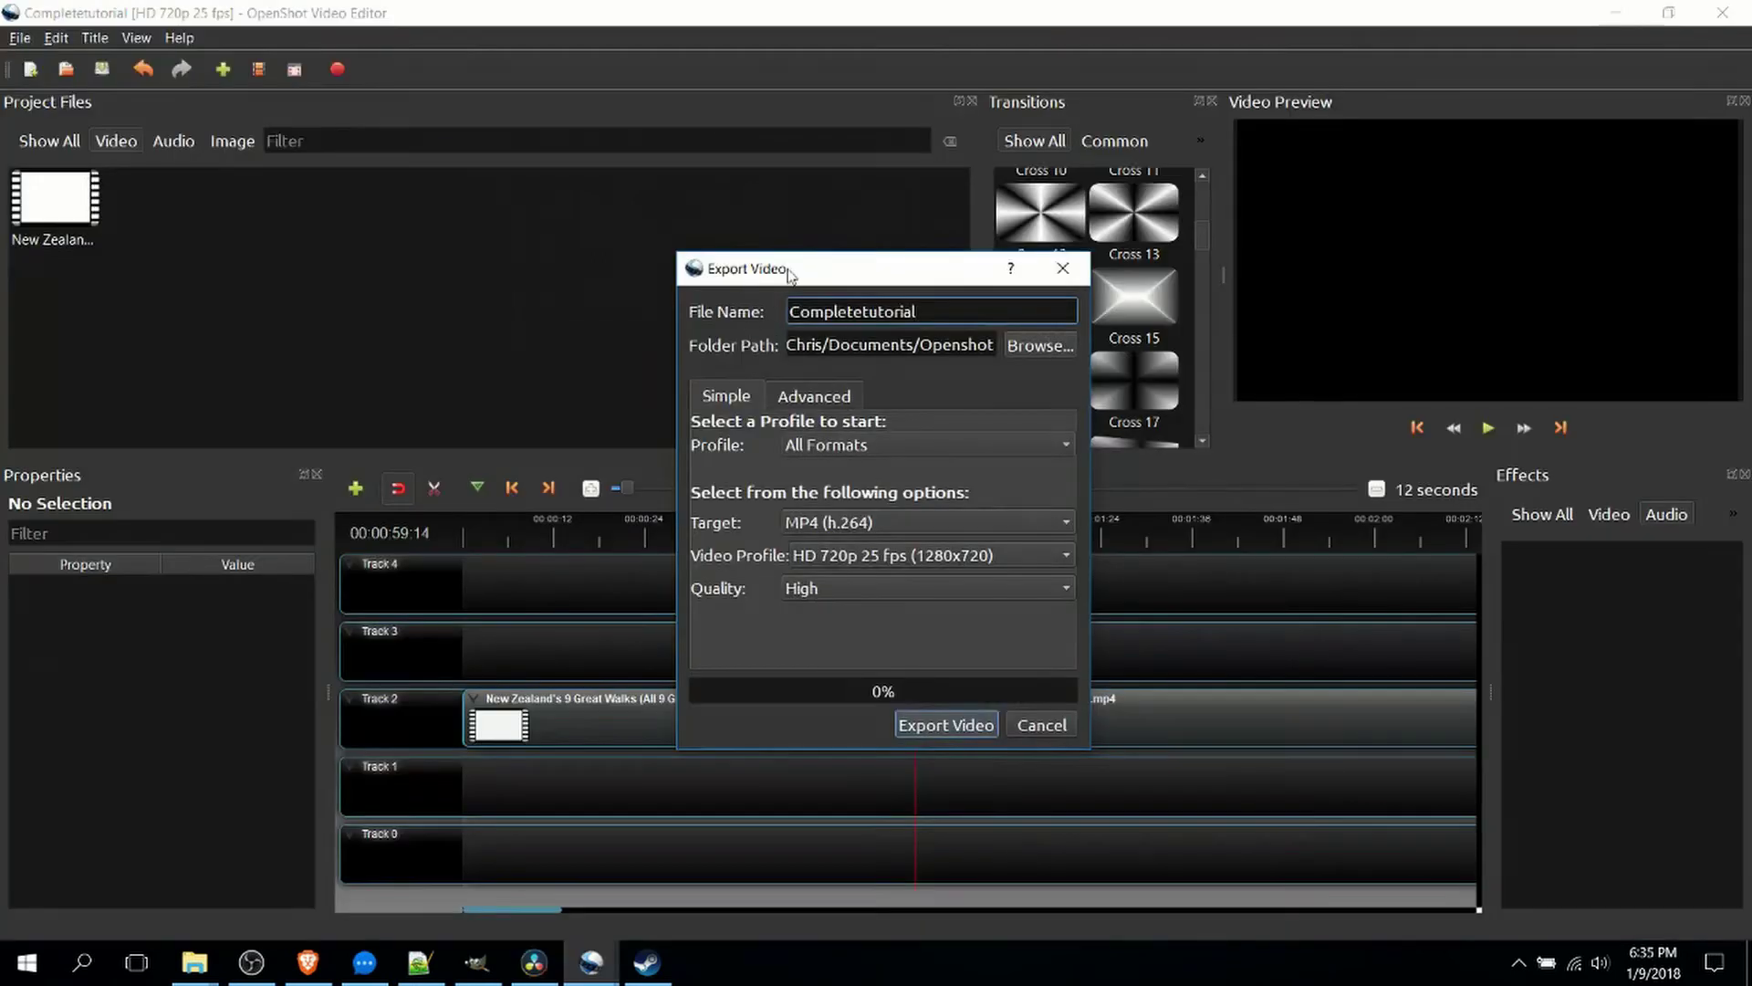
# Step: Switch to OpenShot's Export Video dialog, enlarge it, and compare its Simple and Advanced options
pyautogui.moveTo(817, 262); pyautogui.dragTo(570, 196)
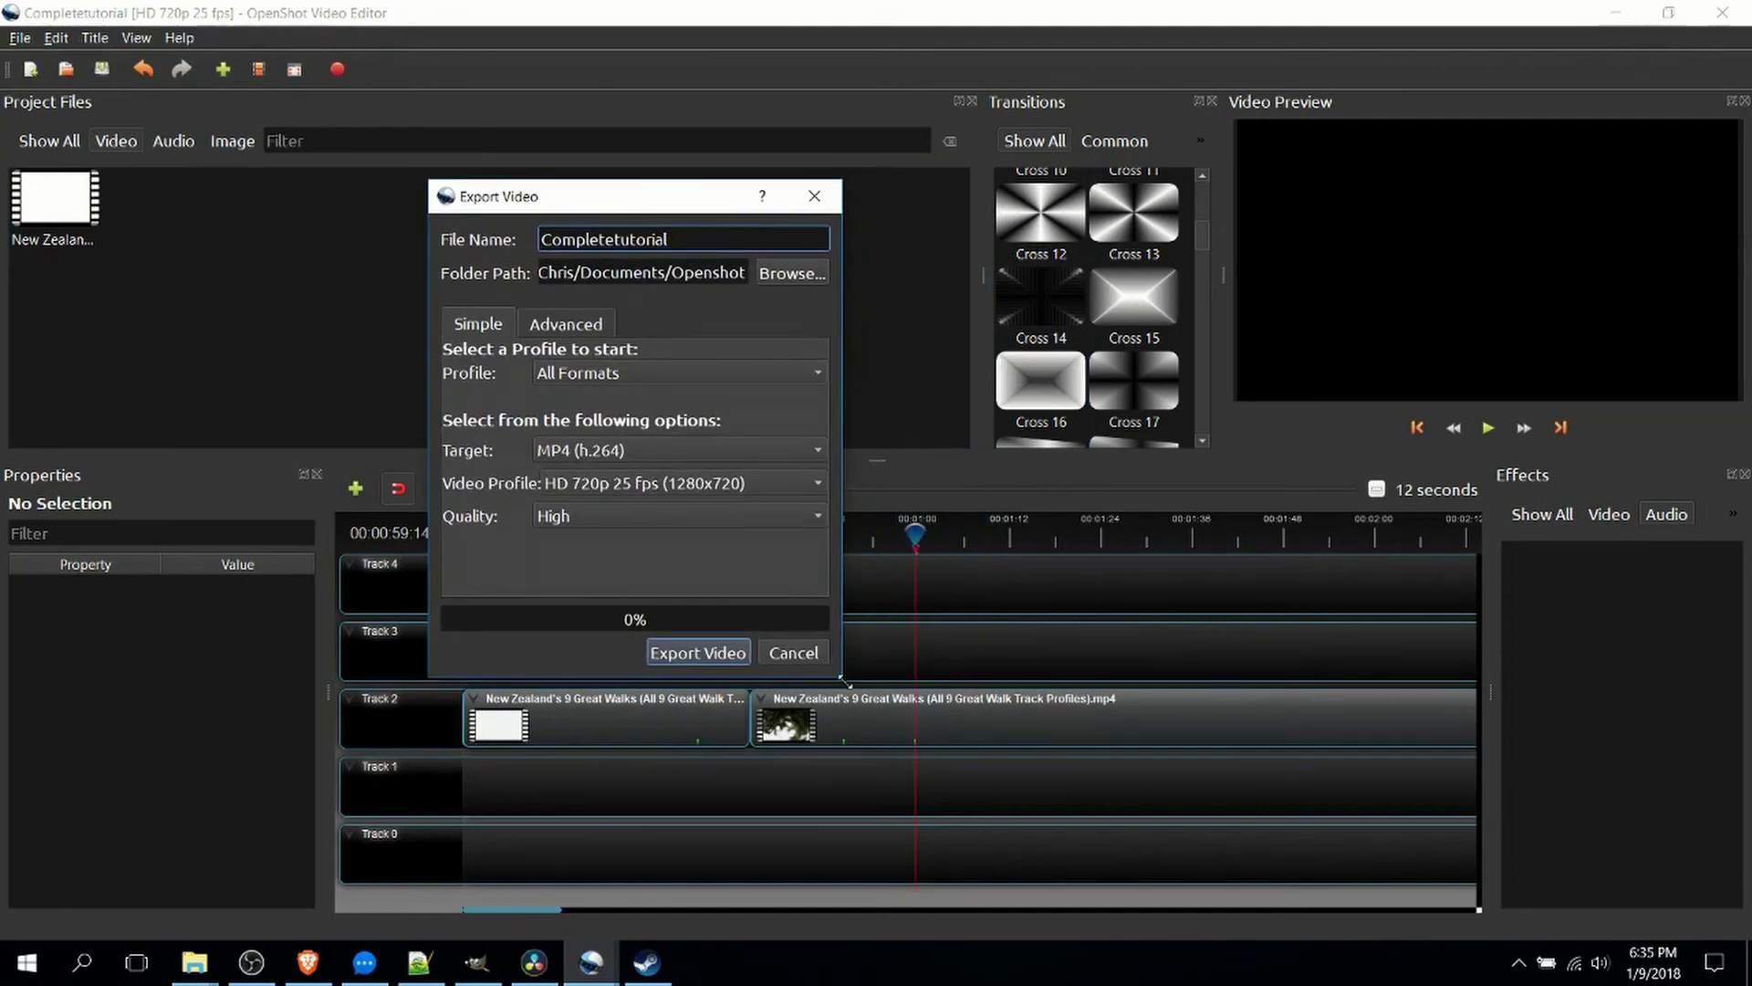
pyautogui.moveTo(841, 678); pyautogui.dragTo(1138, 791)
pyautogui.click(570, 325)
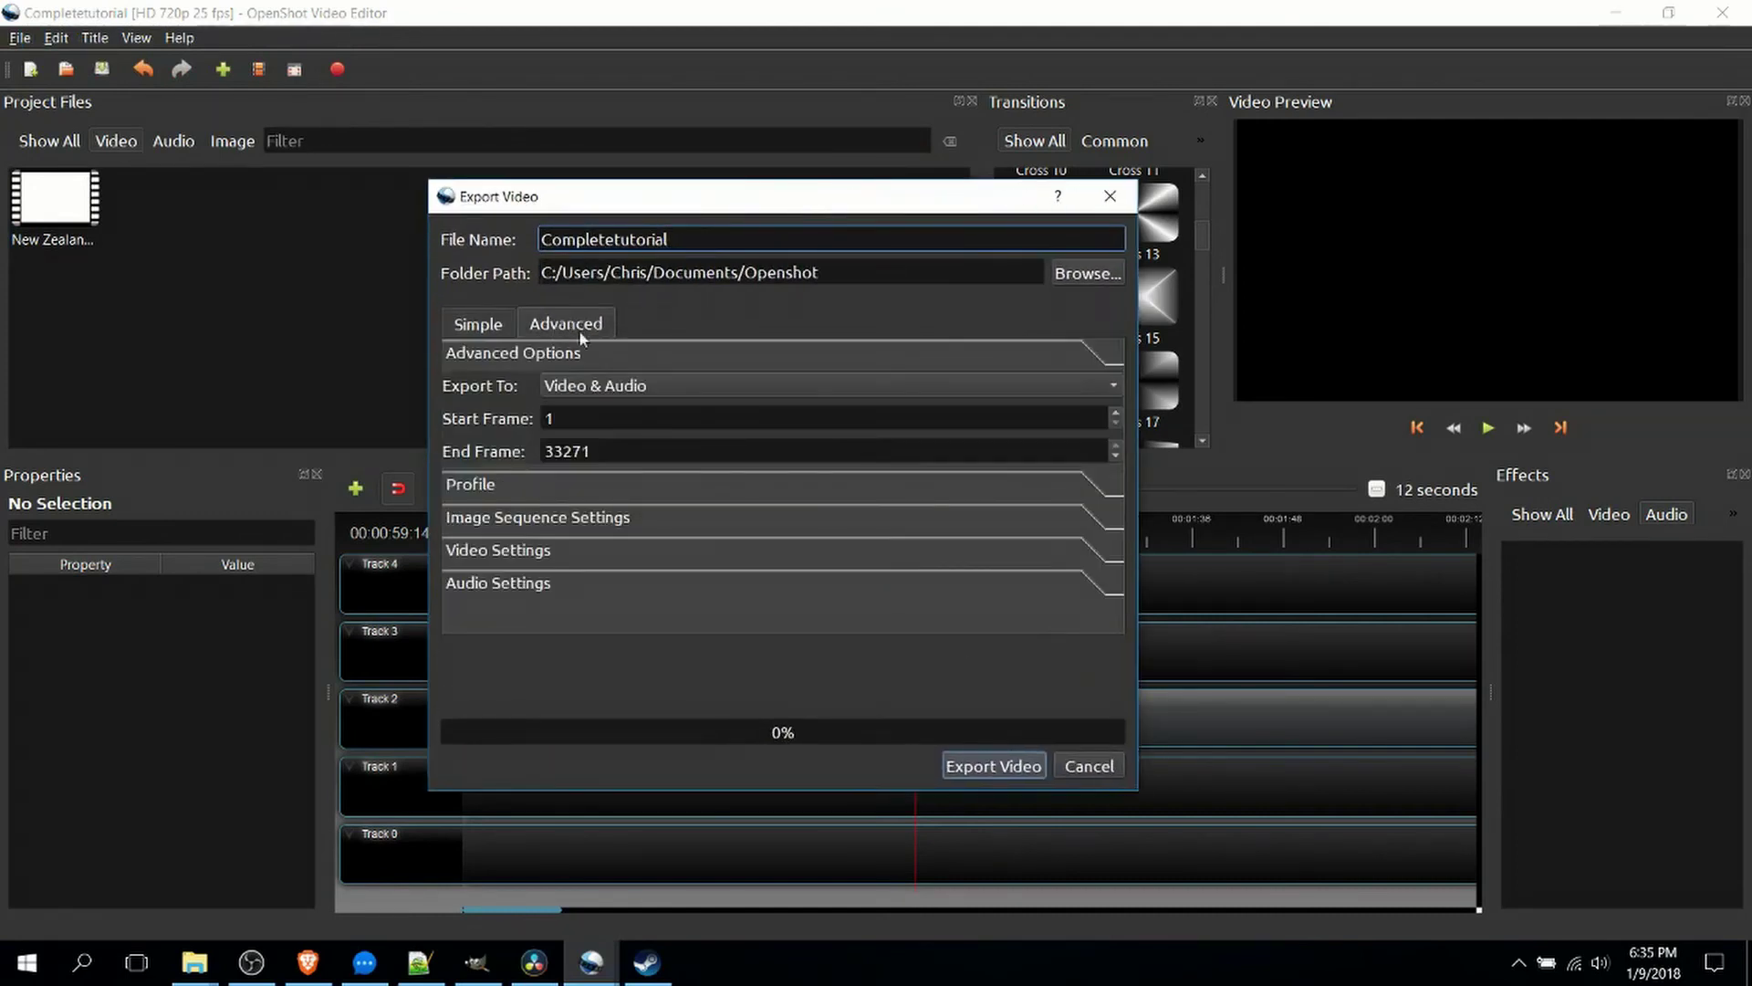
pyautogui.click(490, 317)
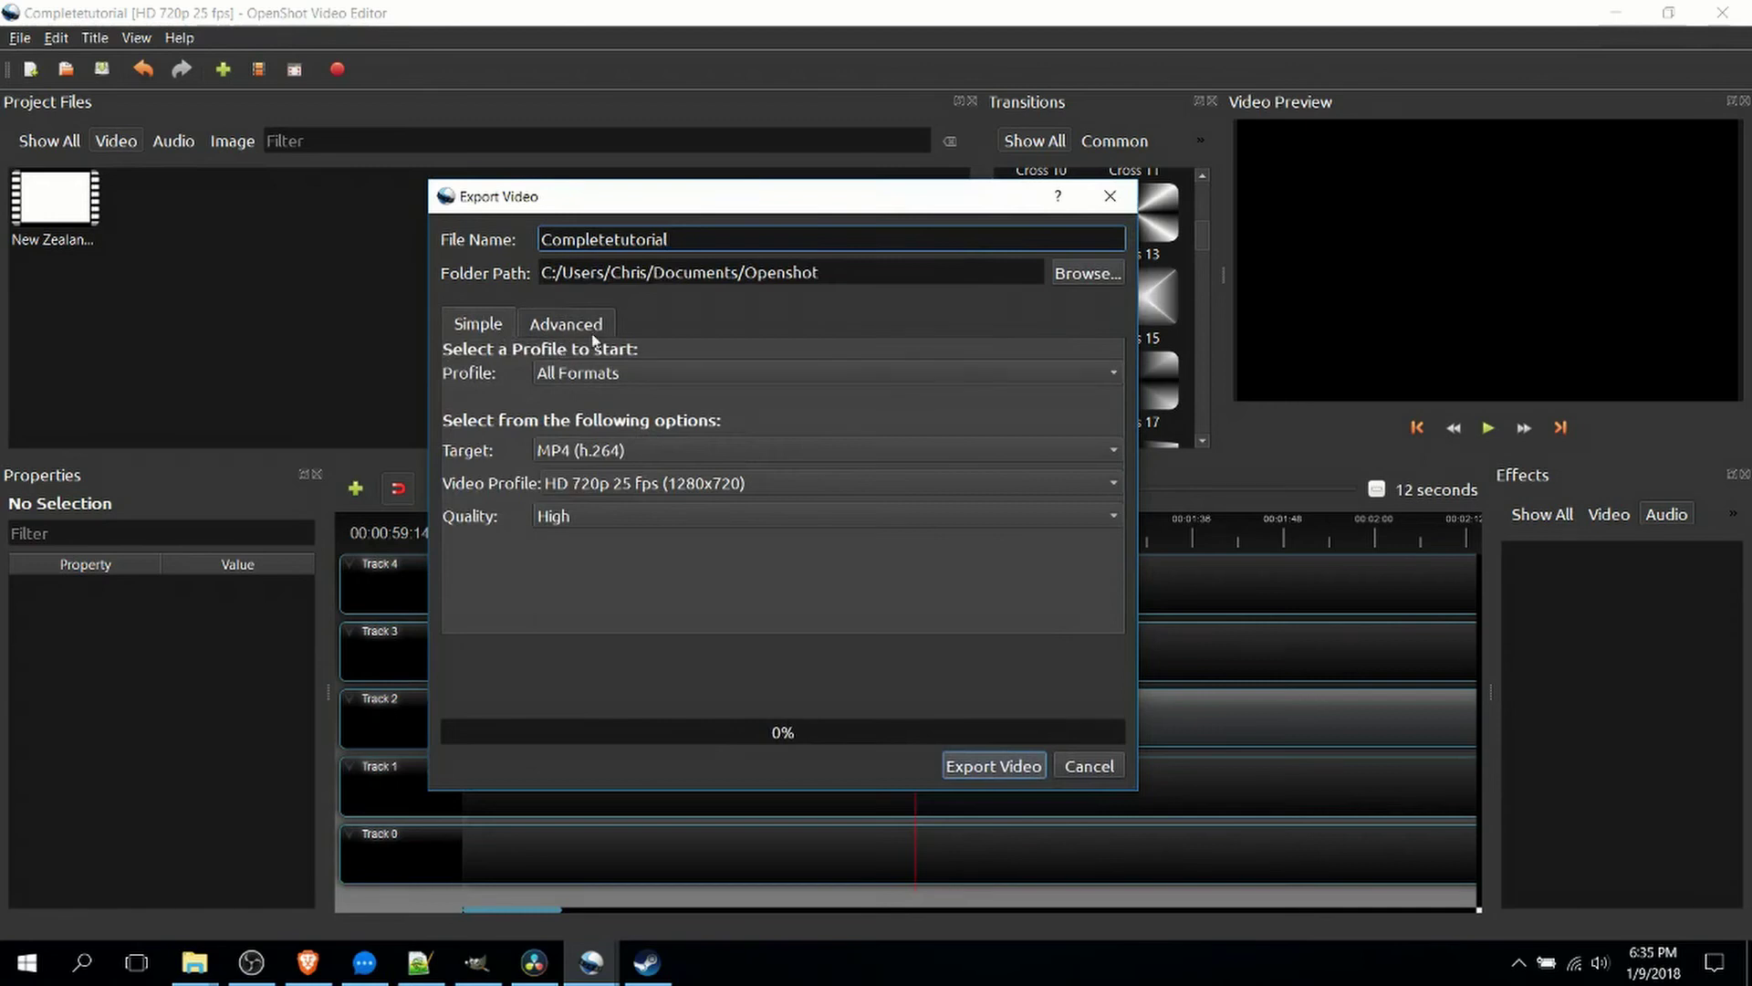
# Step: Examine the available export targets and video profiles in the Simple export options without changing either selection
pyautogui.click(645, 458)
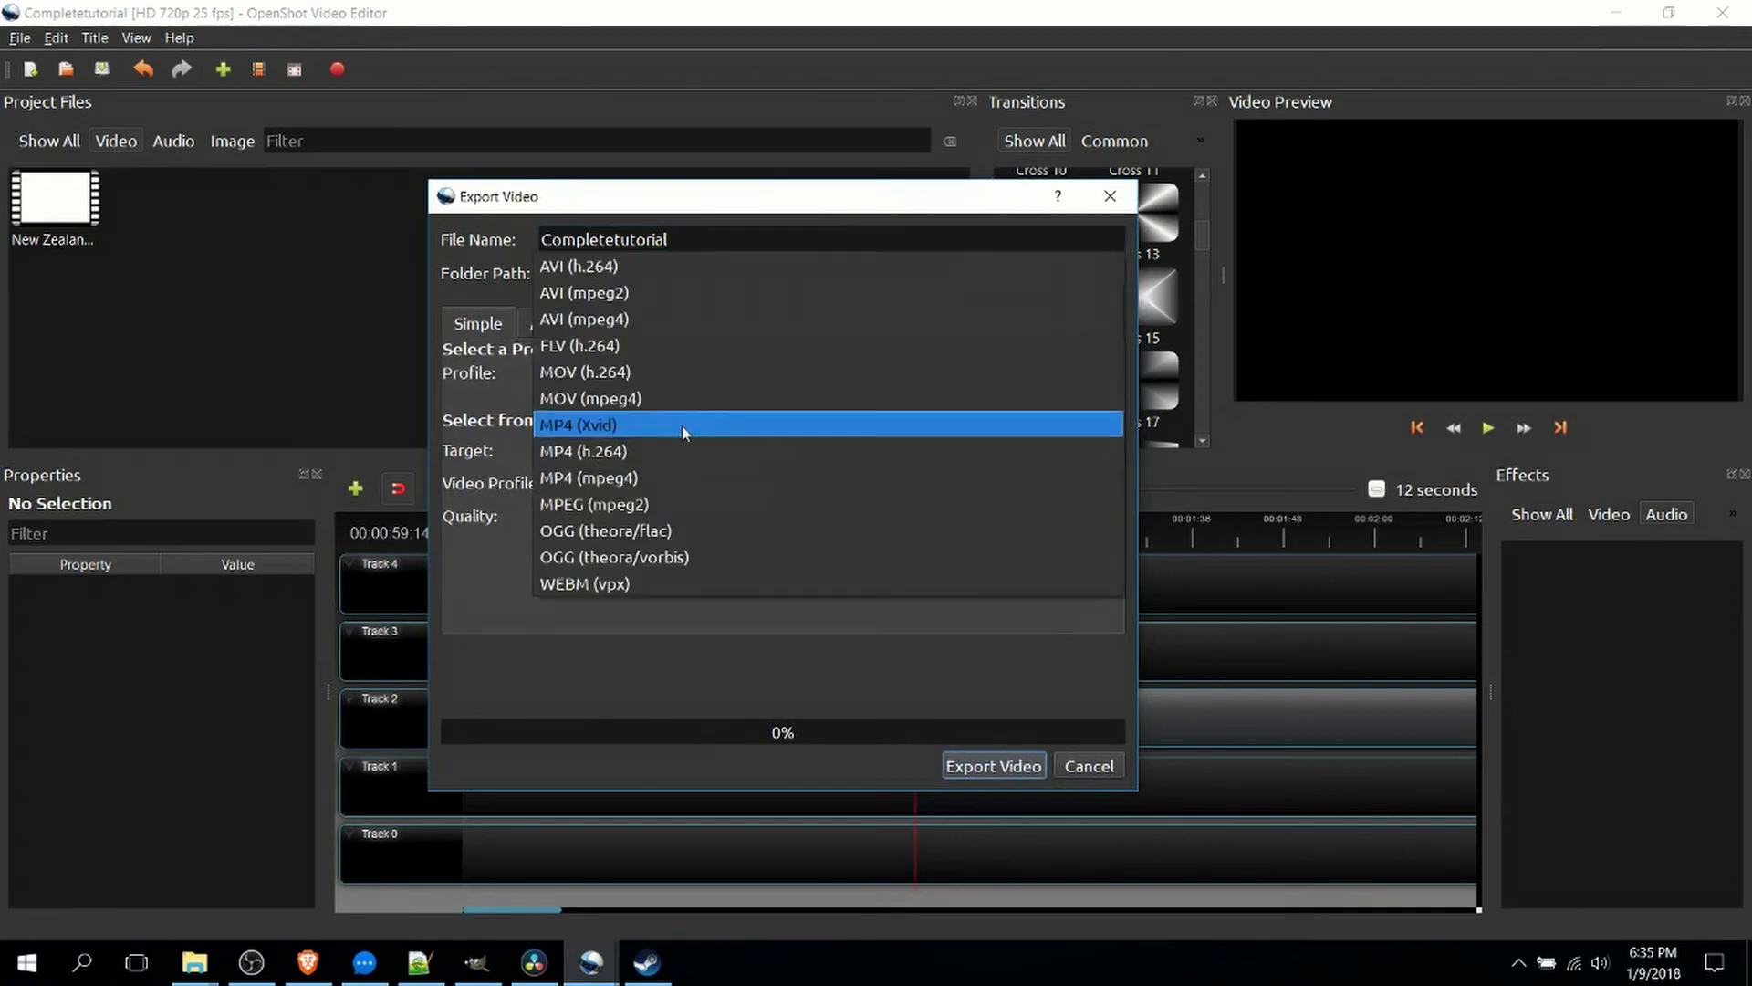
pyautogui.press('Escape')
pyautogui.click(639, 482)
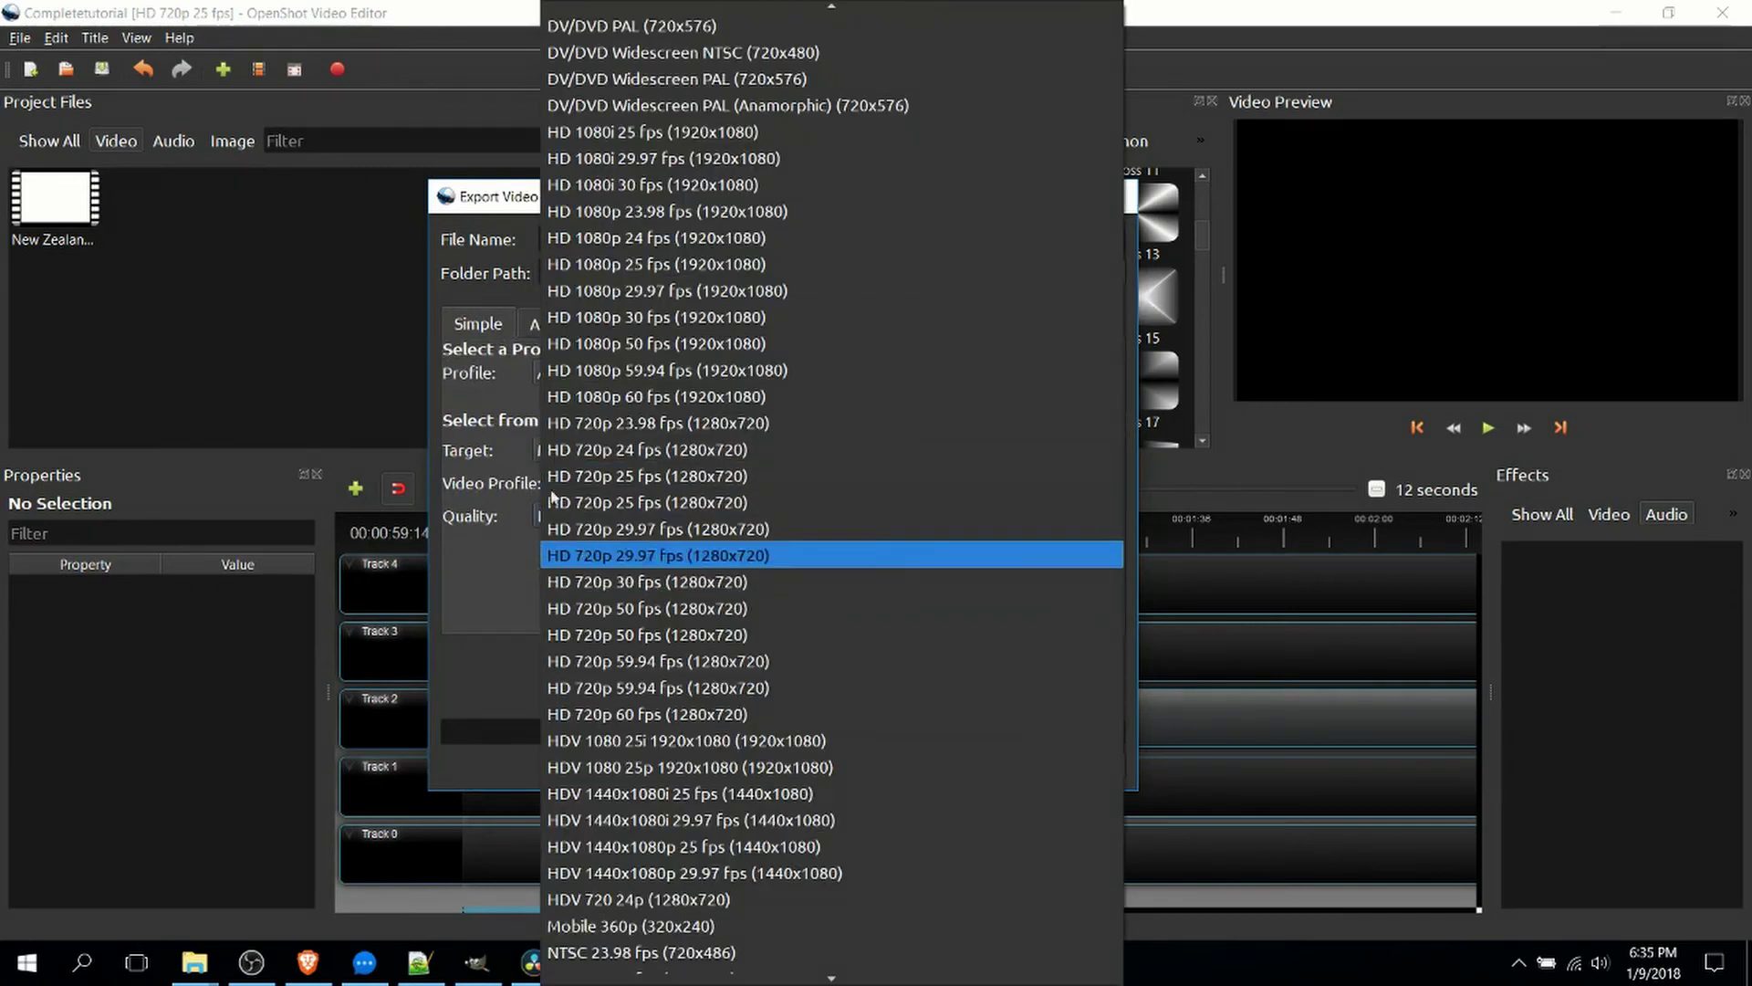
pyautogui.scroll(-5, 698, 511)
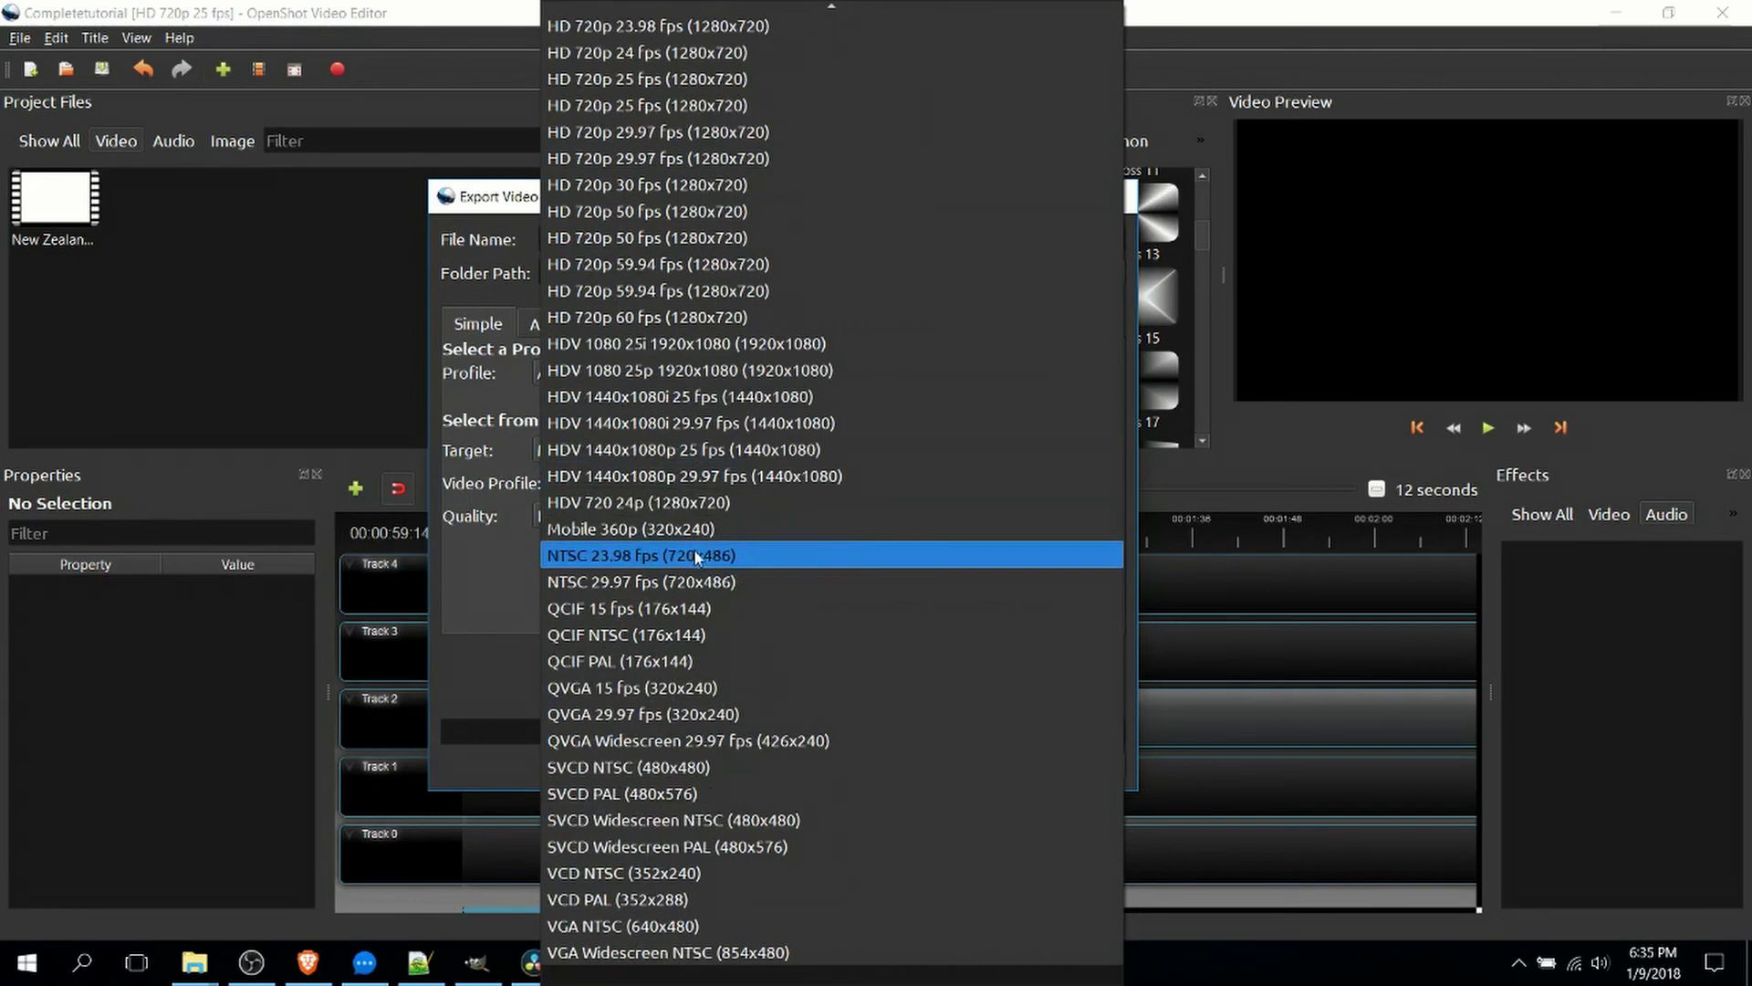
pyautogui.scroll(8, 706, 545)
pyautogui.scroll(1, 668, 438)
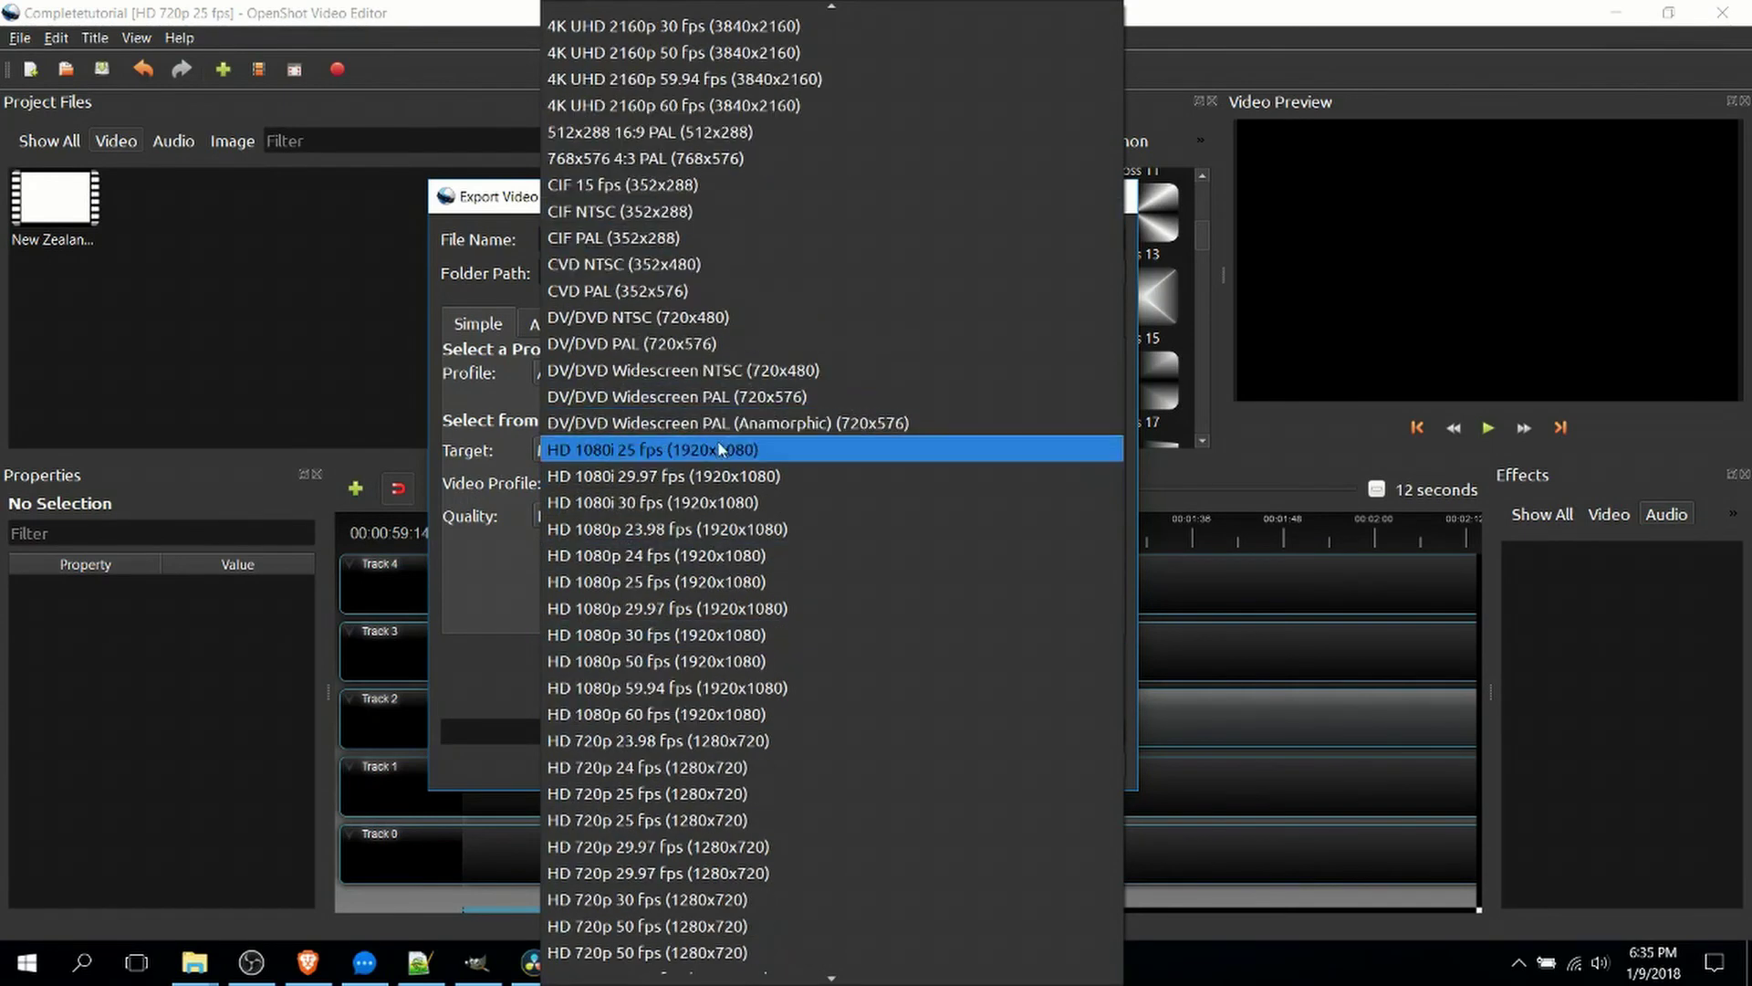
pyautogui.scroll(-2, 672, 410)
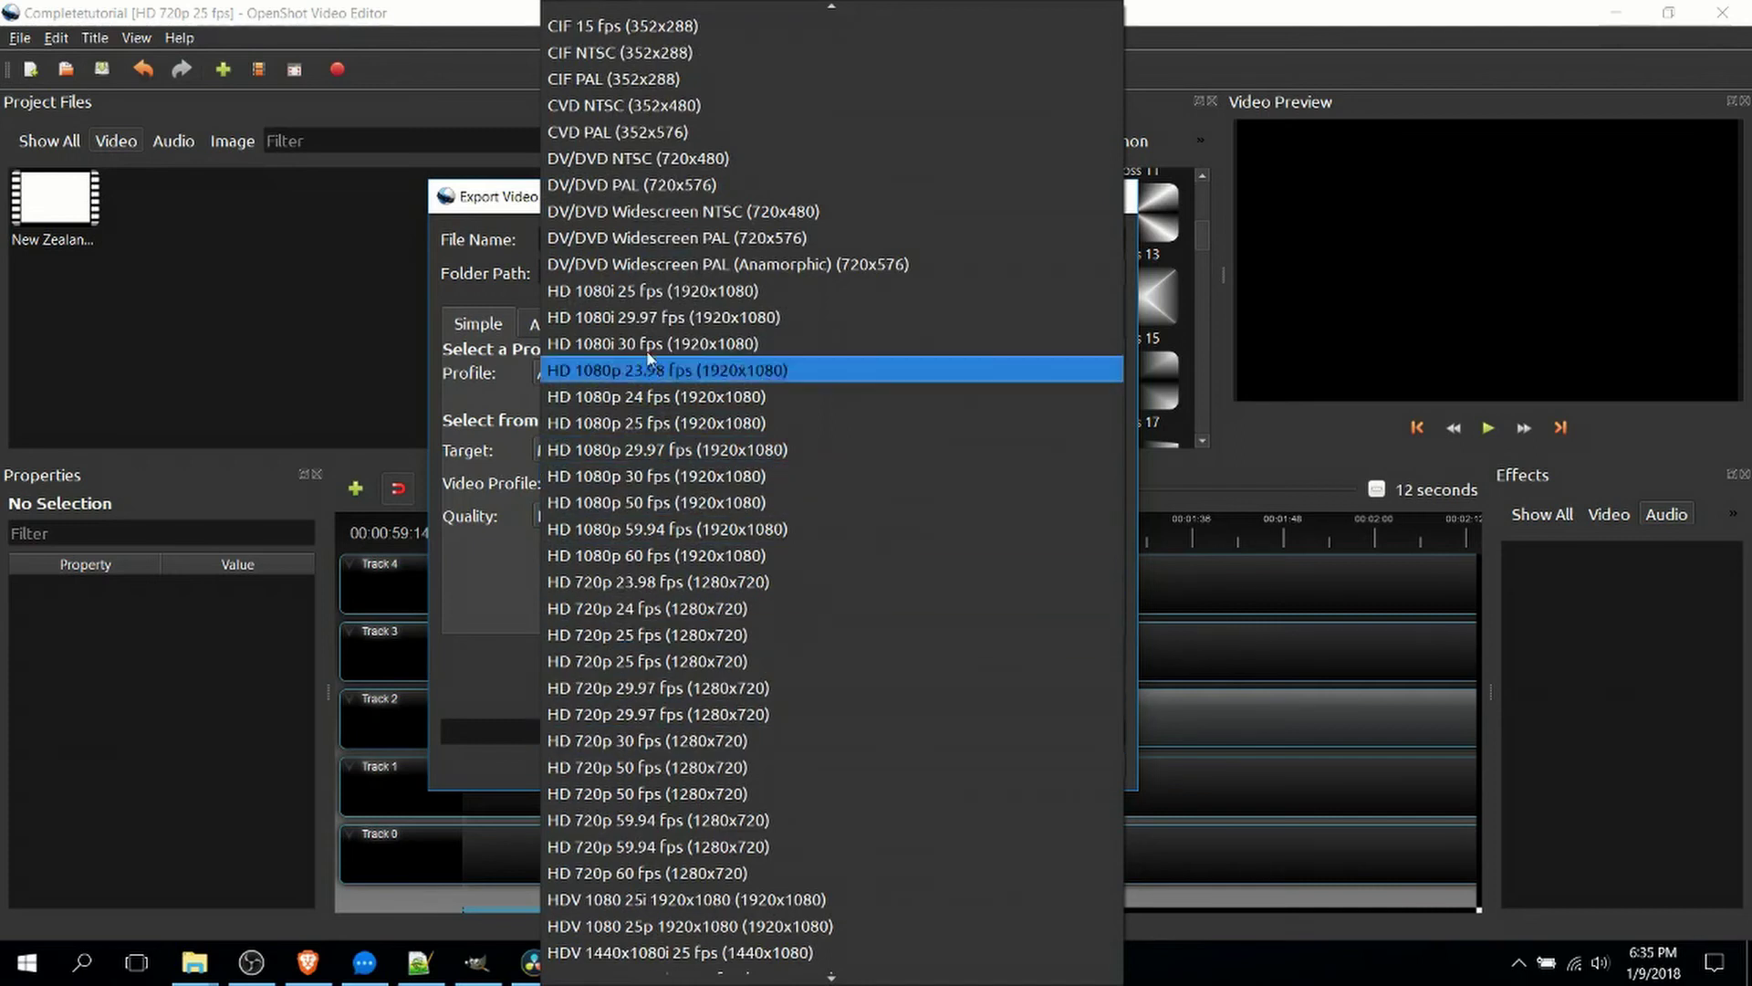
pyautogui.click(460, 429)
# Step: Examine the Advanced export options, including the profile, image sequence, video and audio settings
pyautogui.click(576, 326)
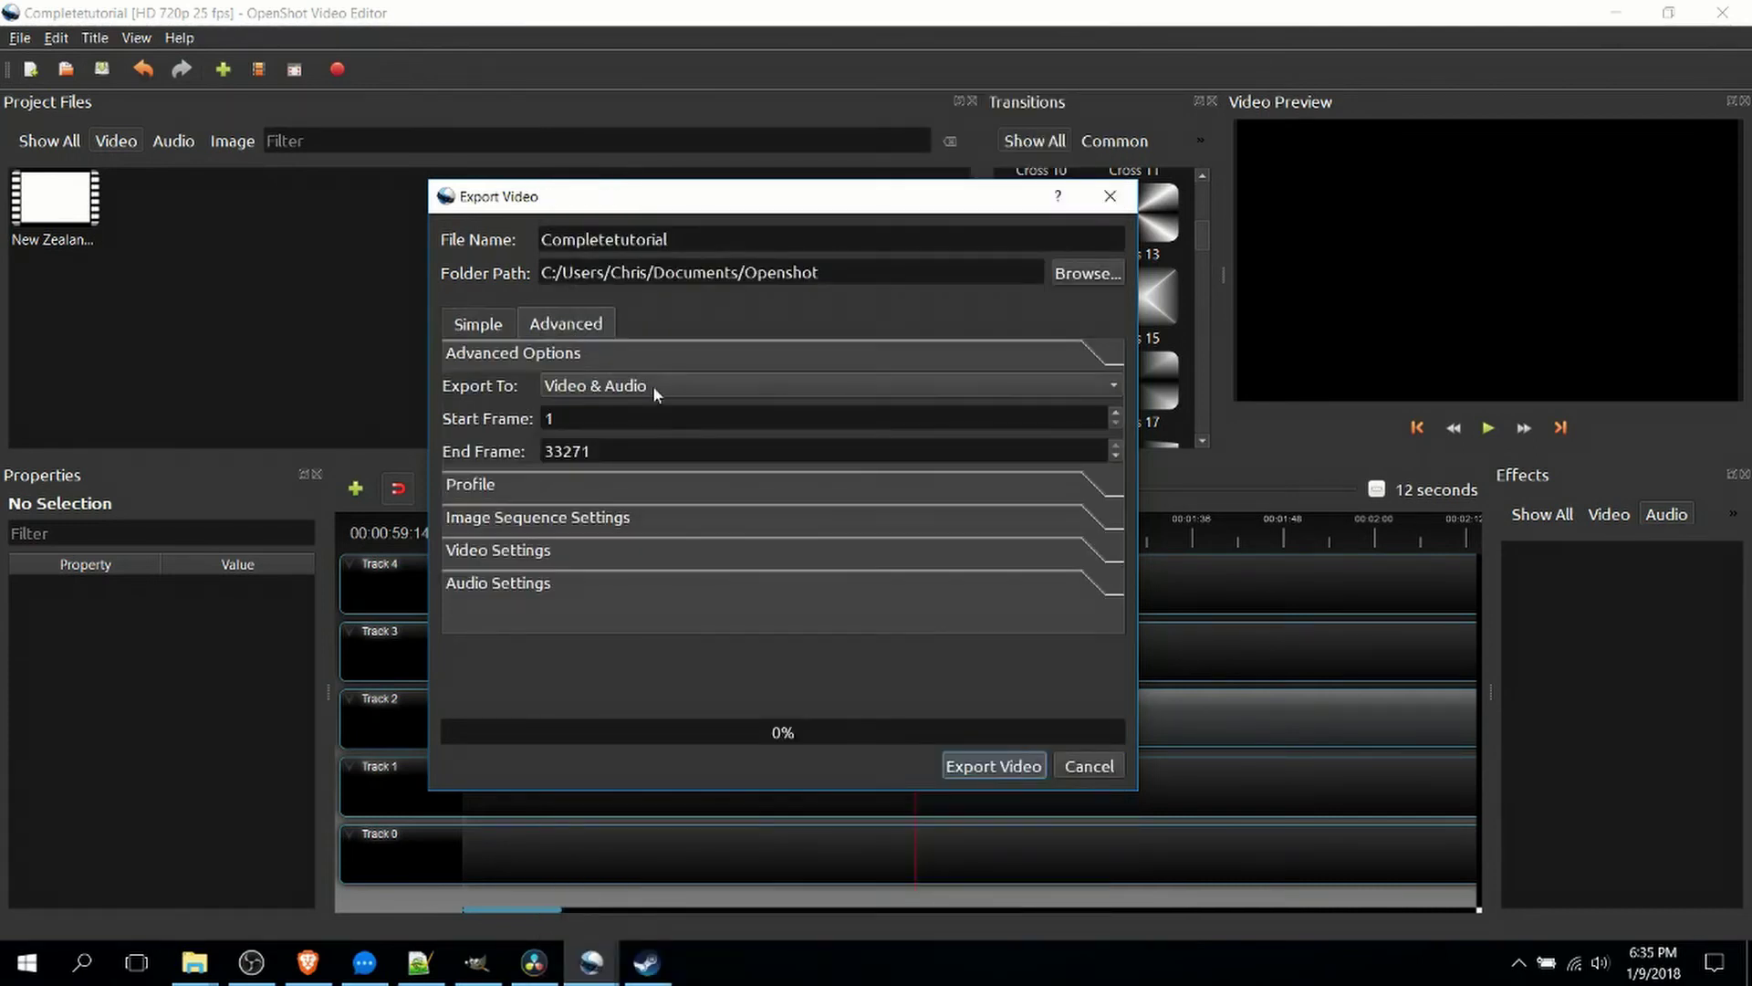
pyautogui.click(637, 483)
pyautogui.click(628, 653)
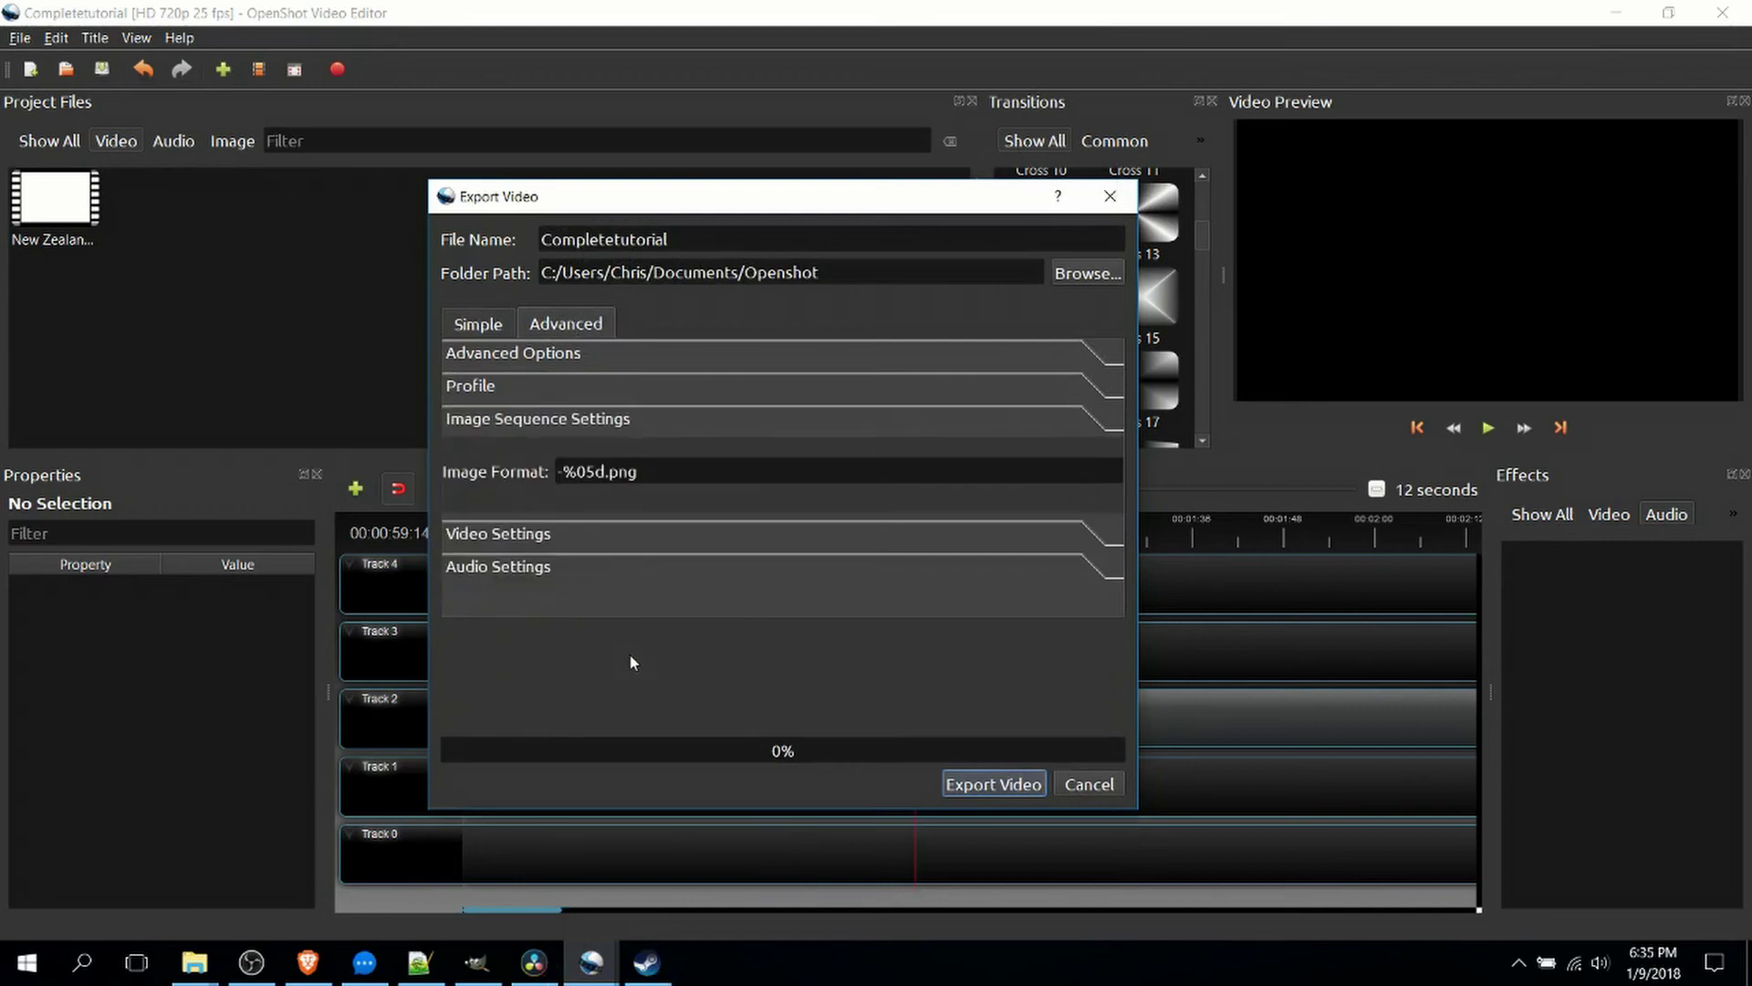
pyautogui.click(614, 539)
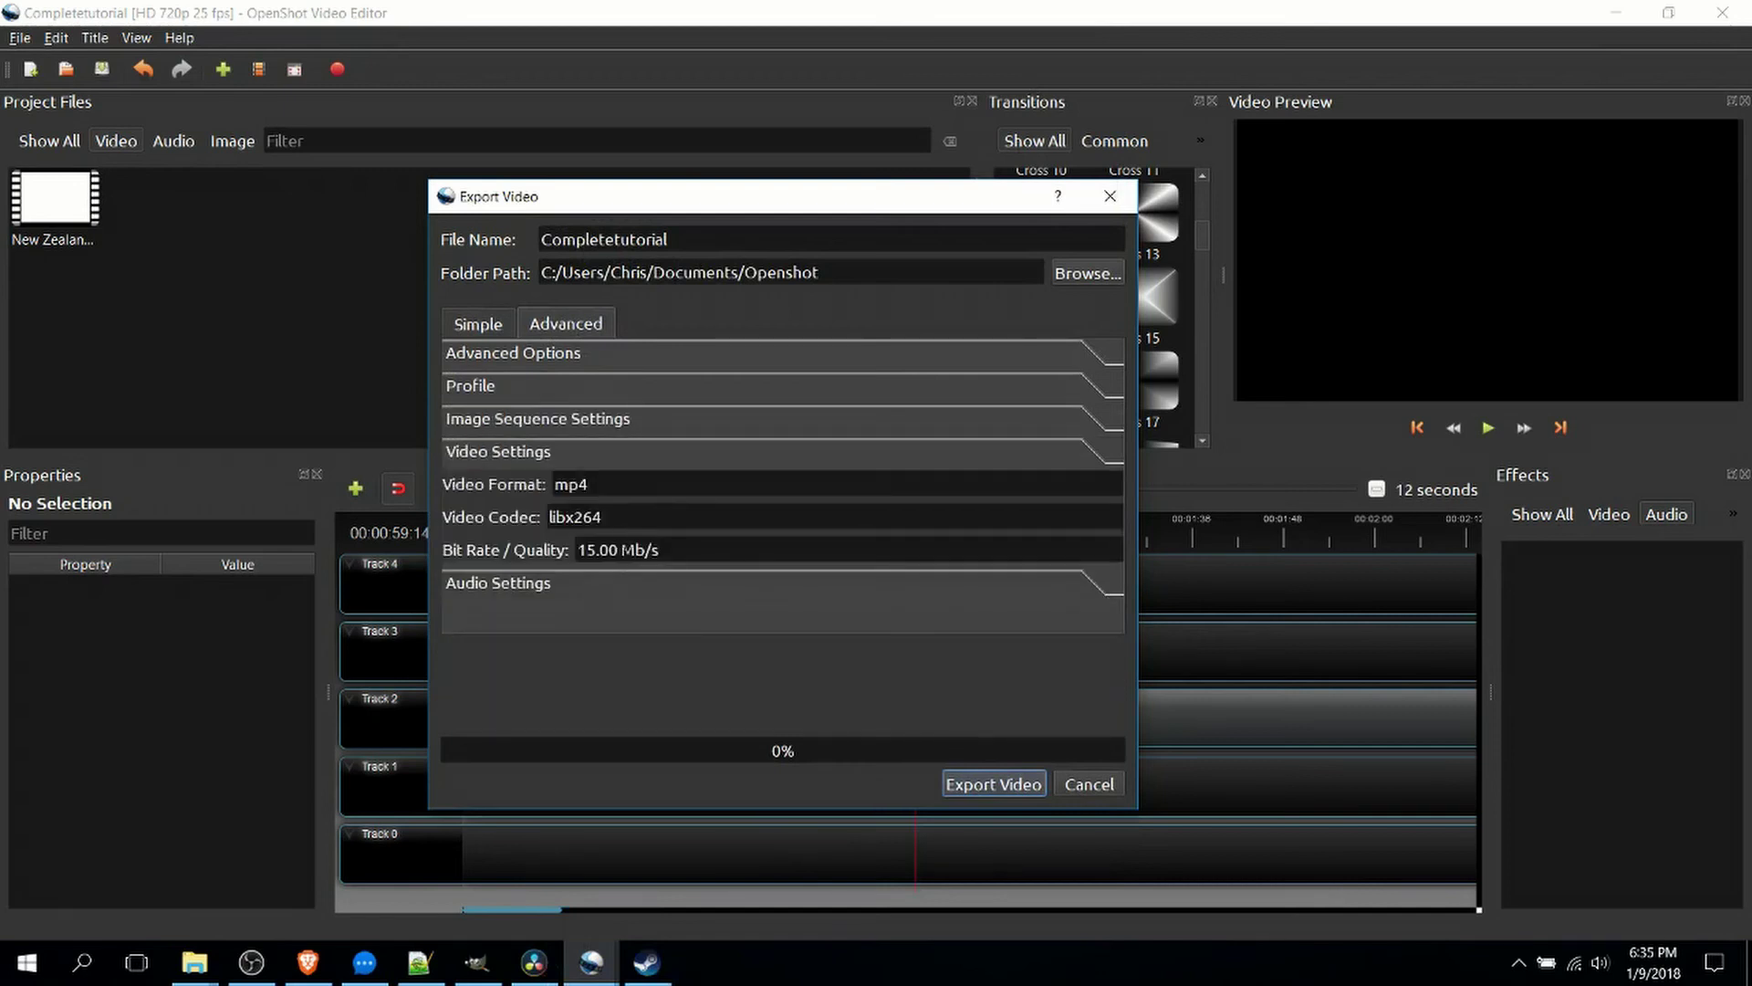
pyautogui.click(633, 584)
pyautogui.click(584, 451)
pyautogui.click(608, 425)
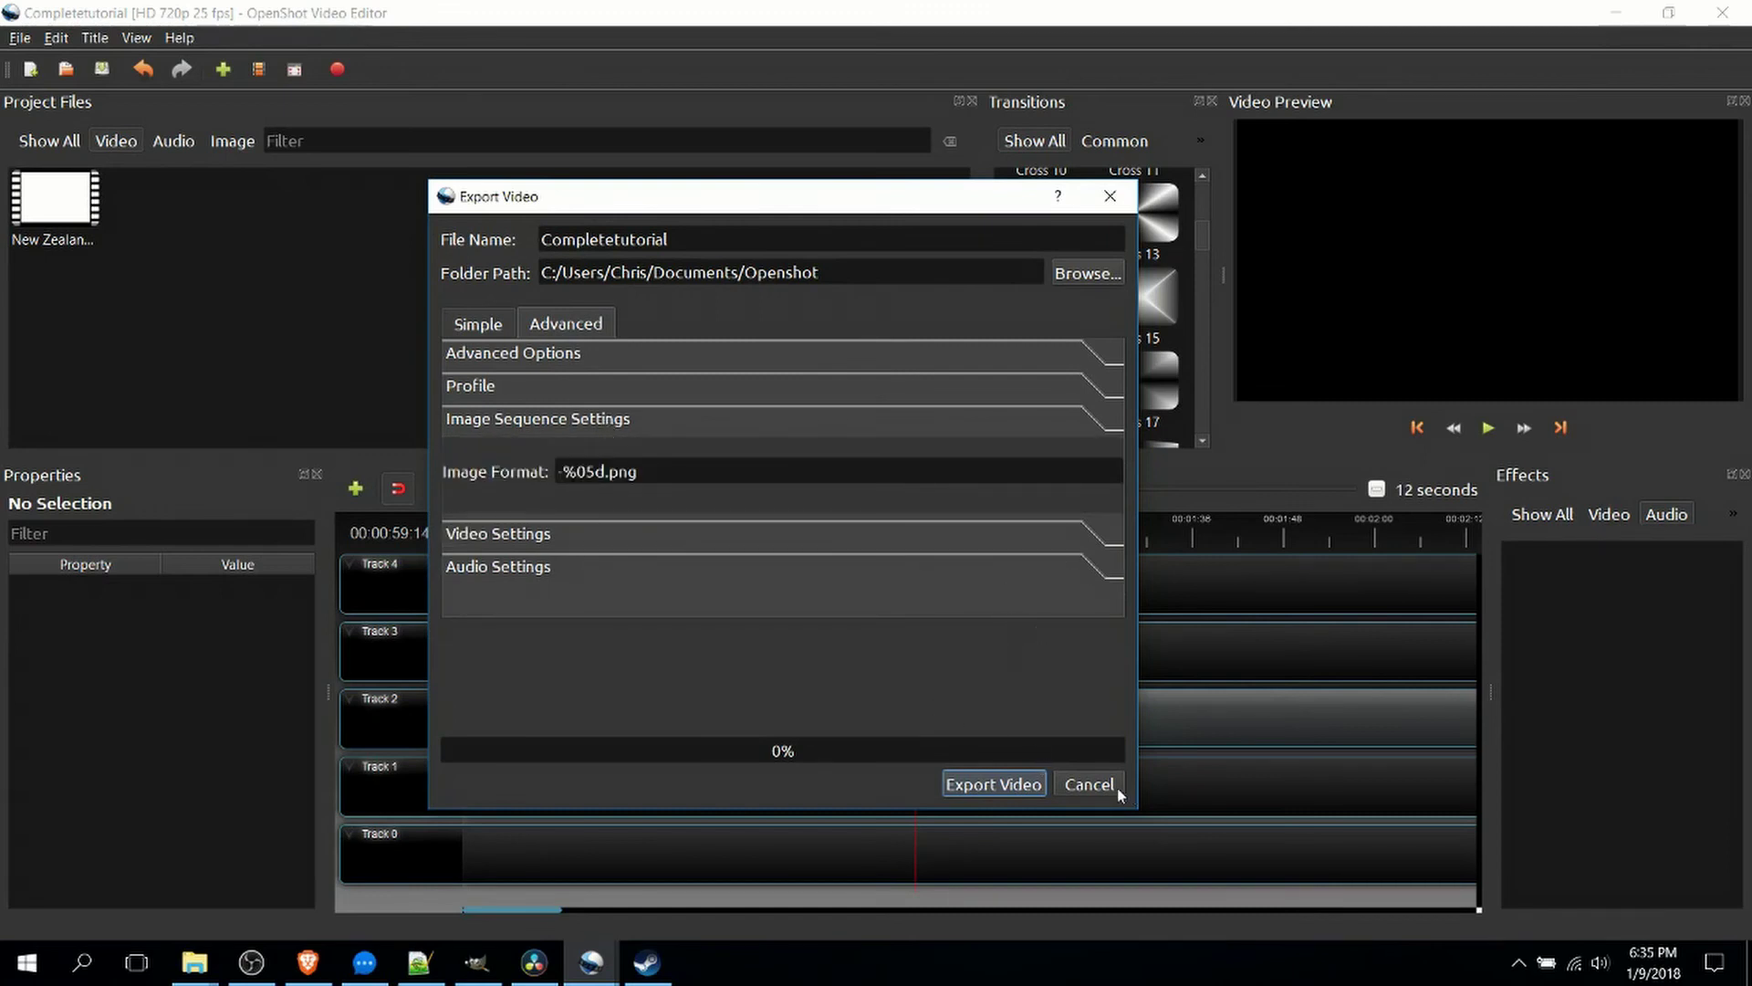
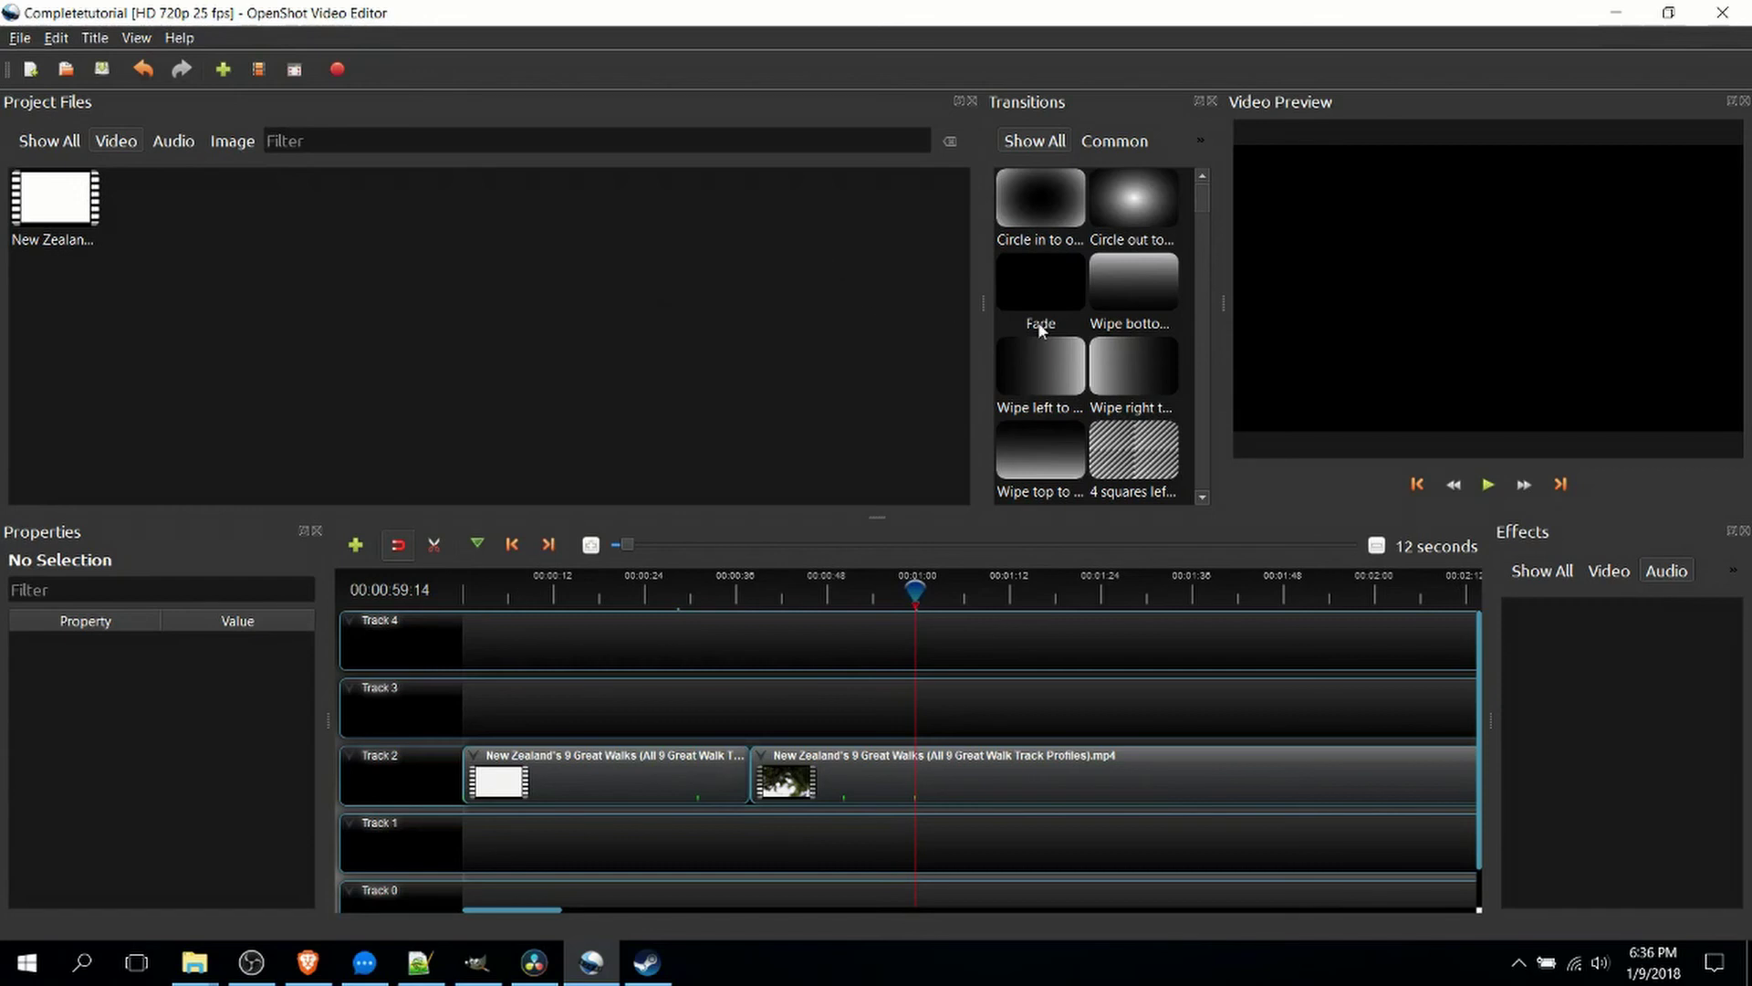
# Step: Browse OpenShot's transitions and widen the Transitions area so five thumbnails fit per row
pyautogui.scroll(-6, 1040, 339)
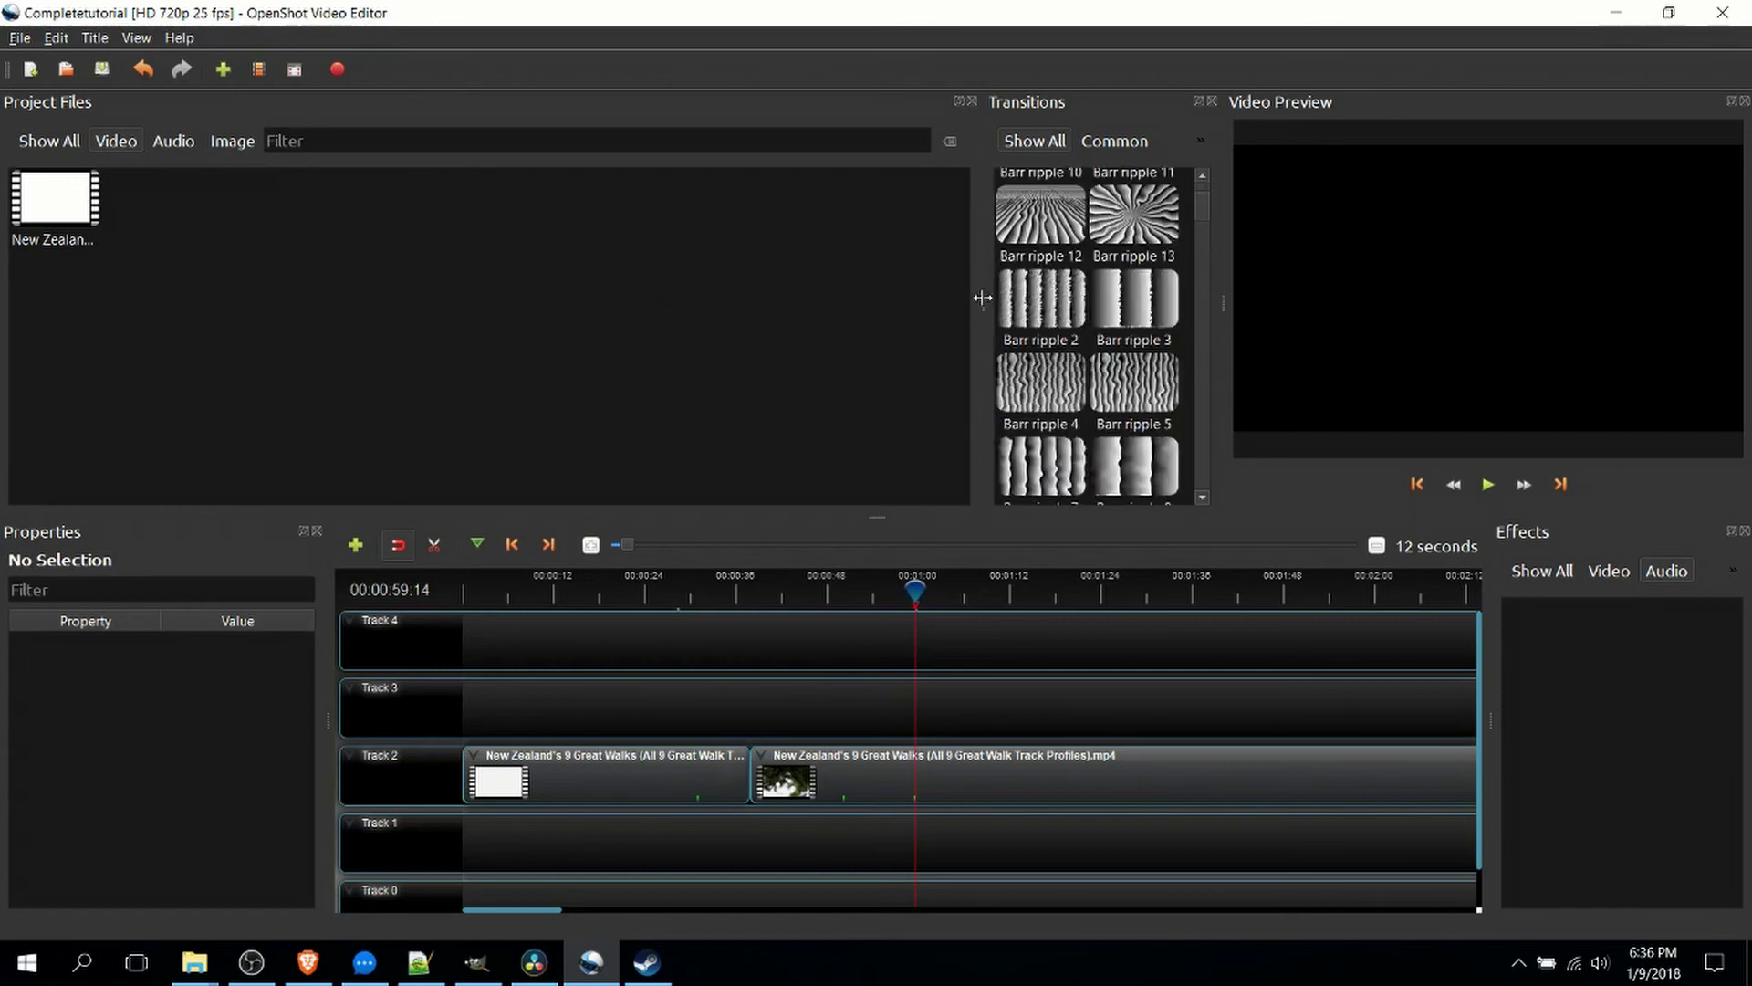
pyautogui.moveTo(983, 292); pyautogui.dragTo(715, 310)
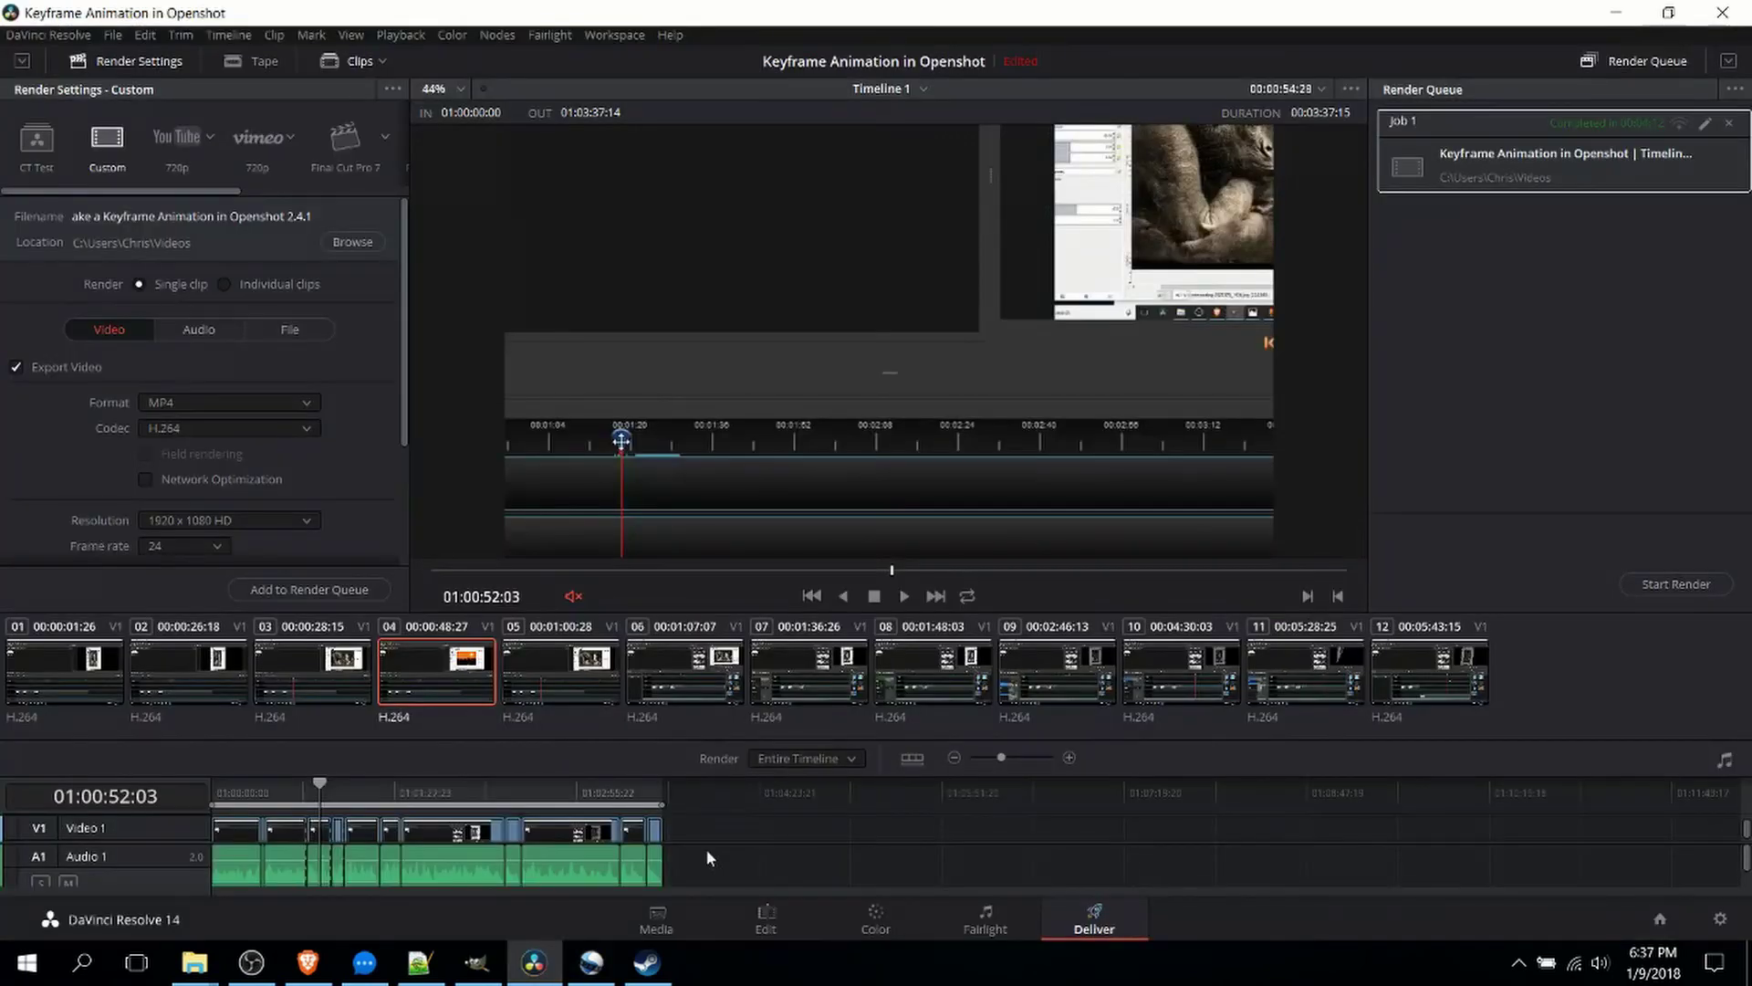
# Step: Shift node 01 slightly to the right on DaVinci Resolve's Color page, and return to OpenShot by way of the Edit page
pyautogui.click(861, 920)
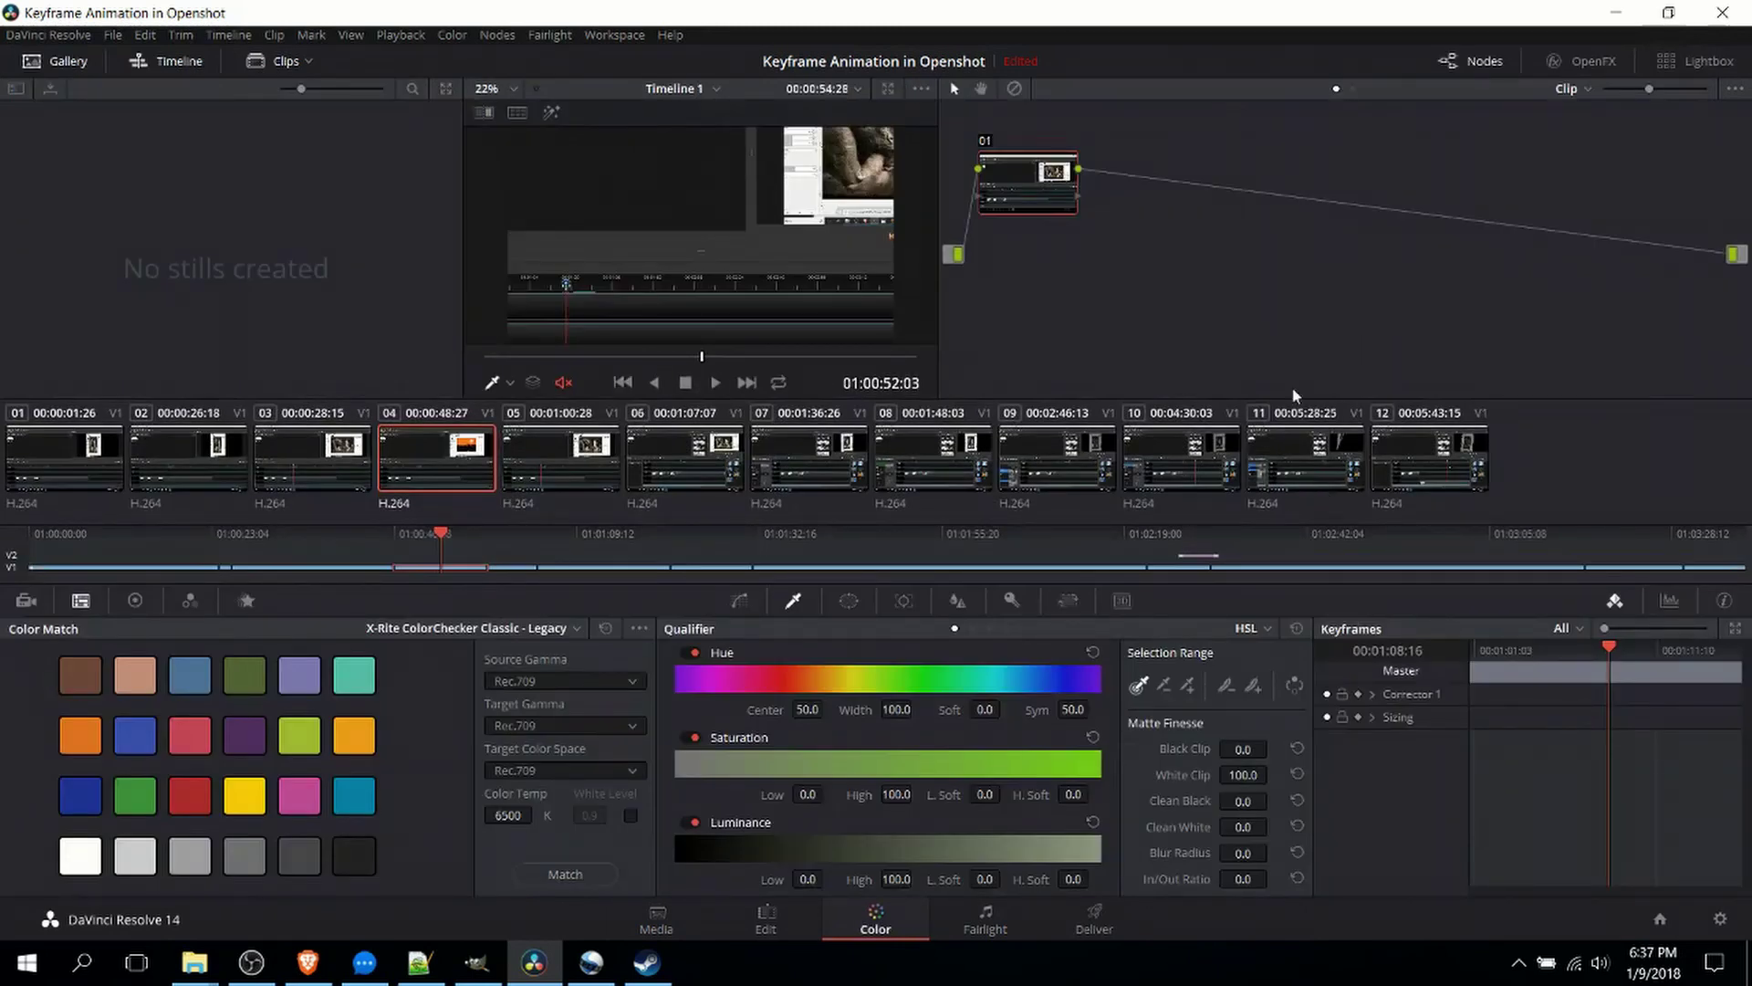
pyautogui.moveTo(1009, 176); pyautogui.dragTo(1064, 178)
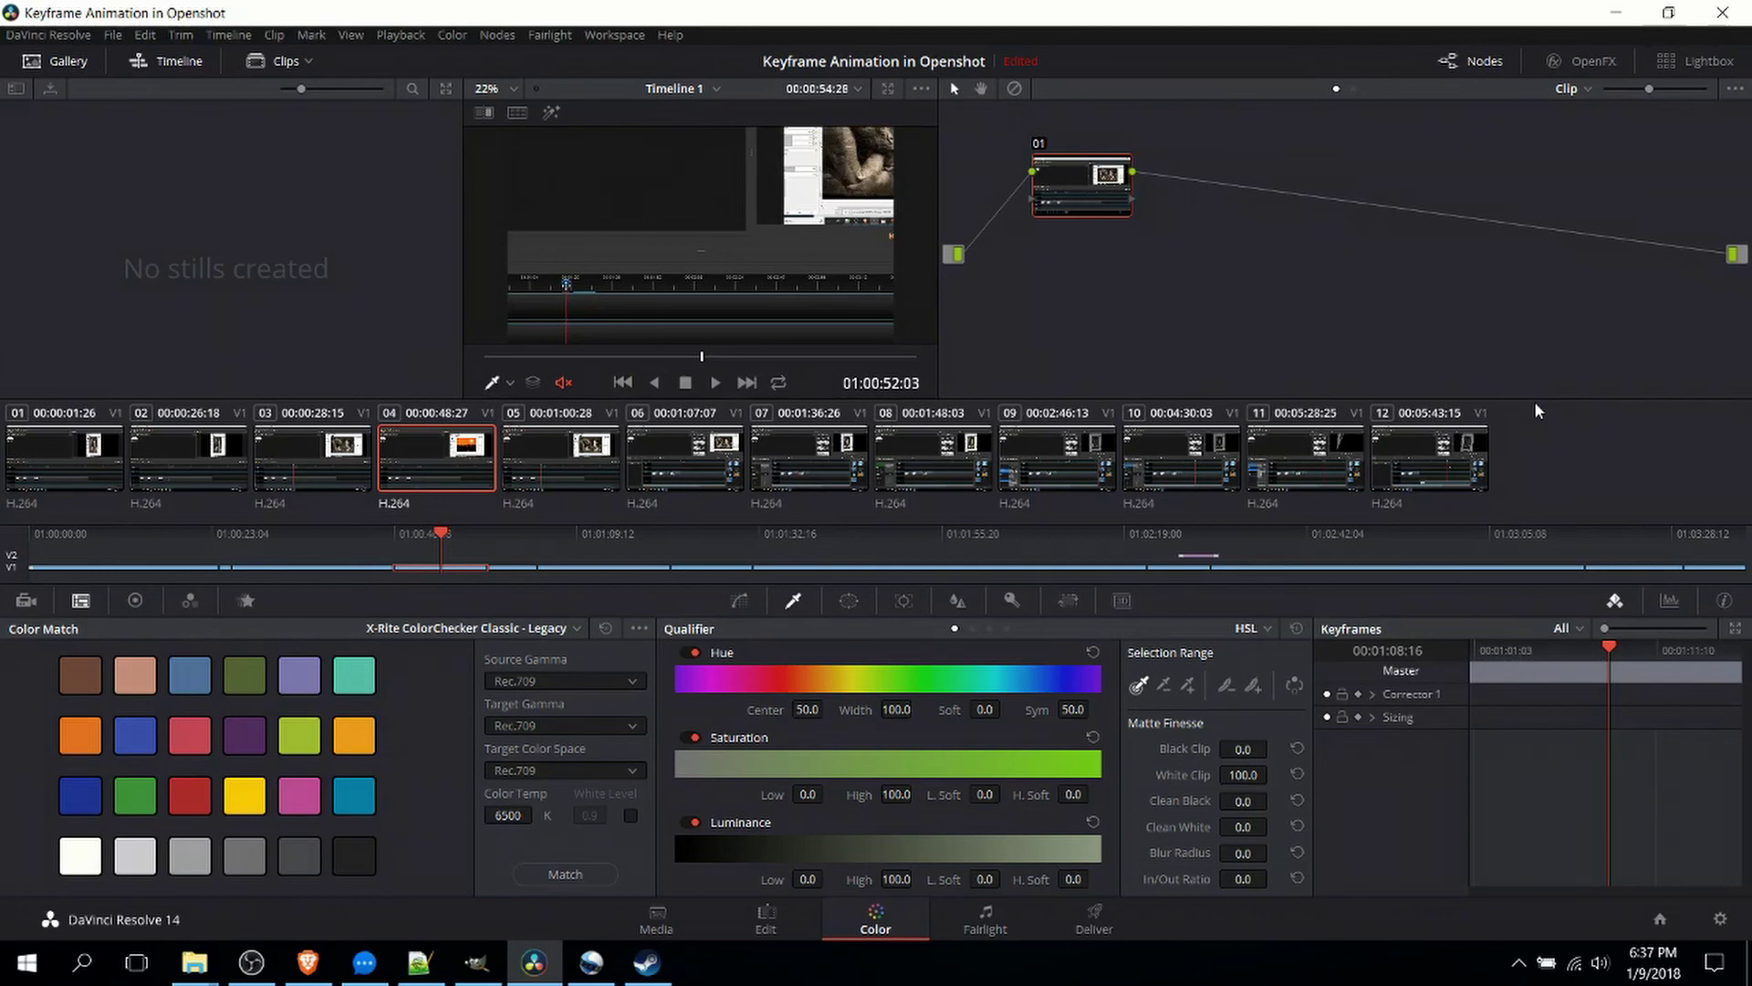
pyautogui.hotkey('shift', '4')
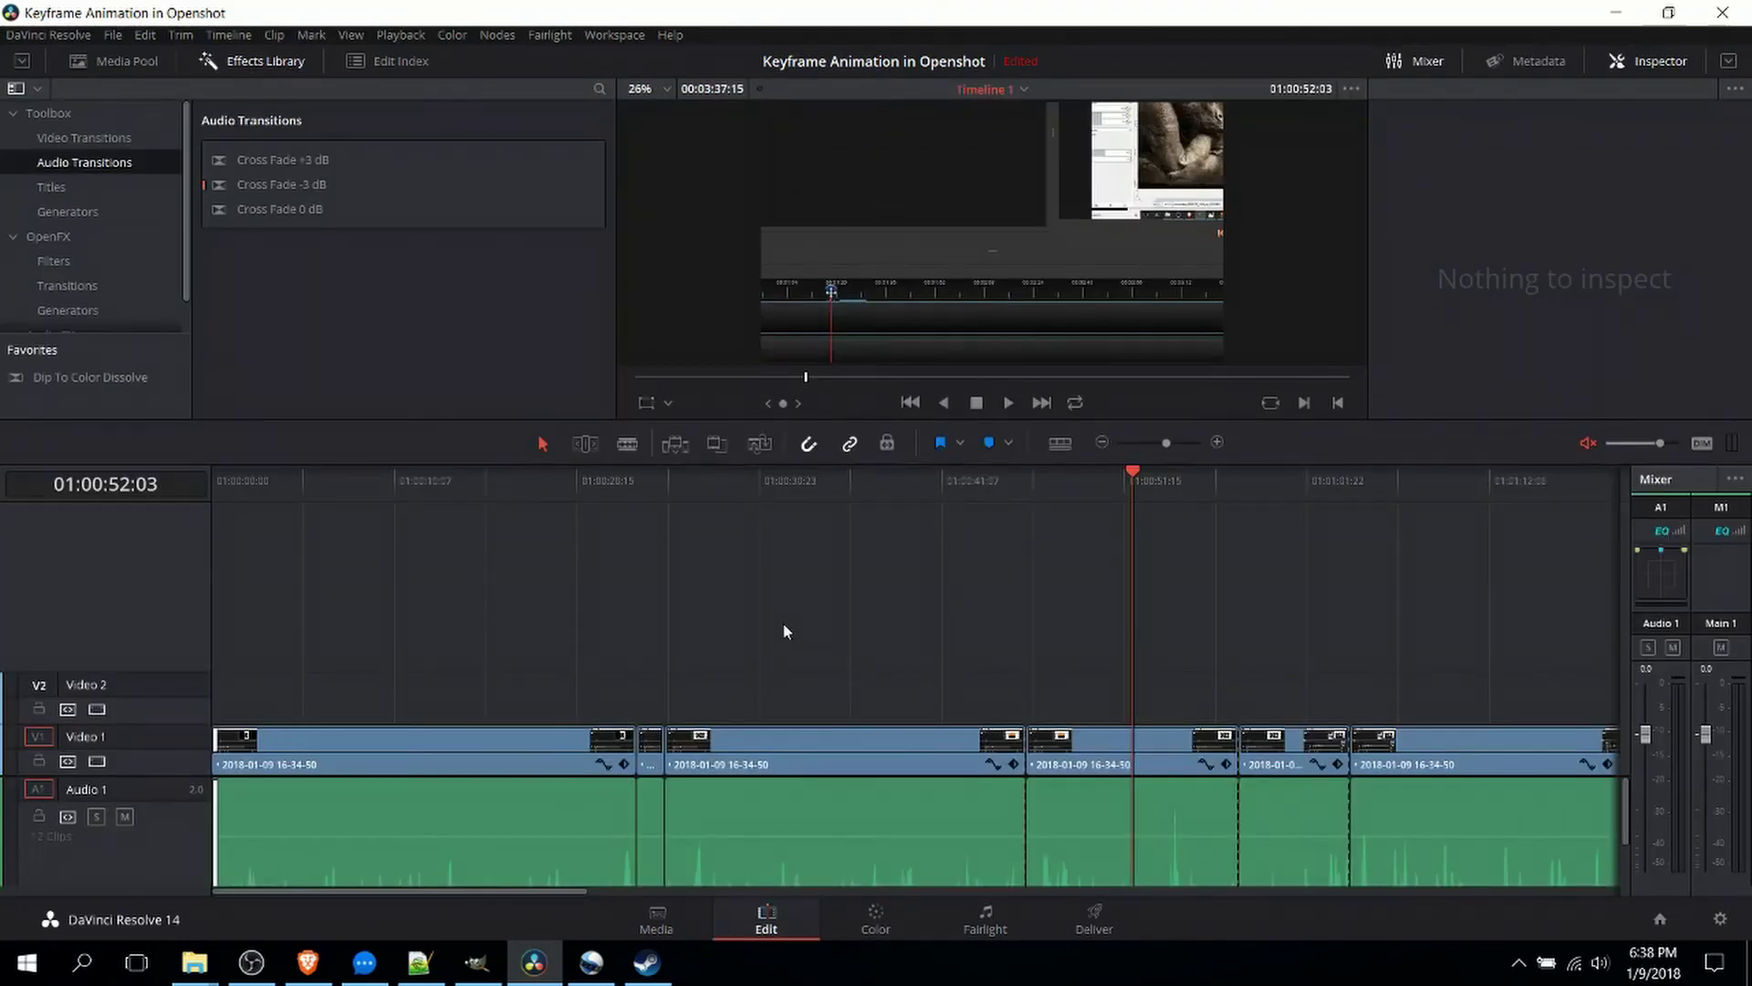
pyautogui.hotkey('alt', 'Tab')
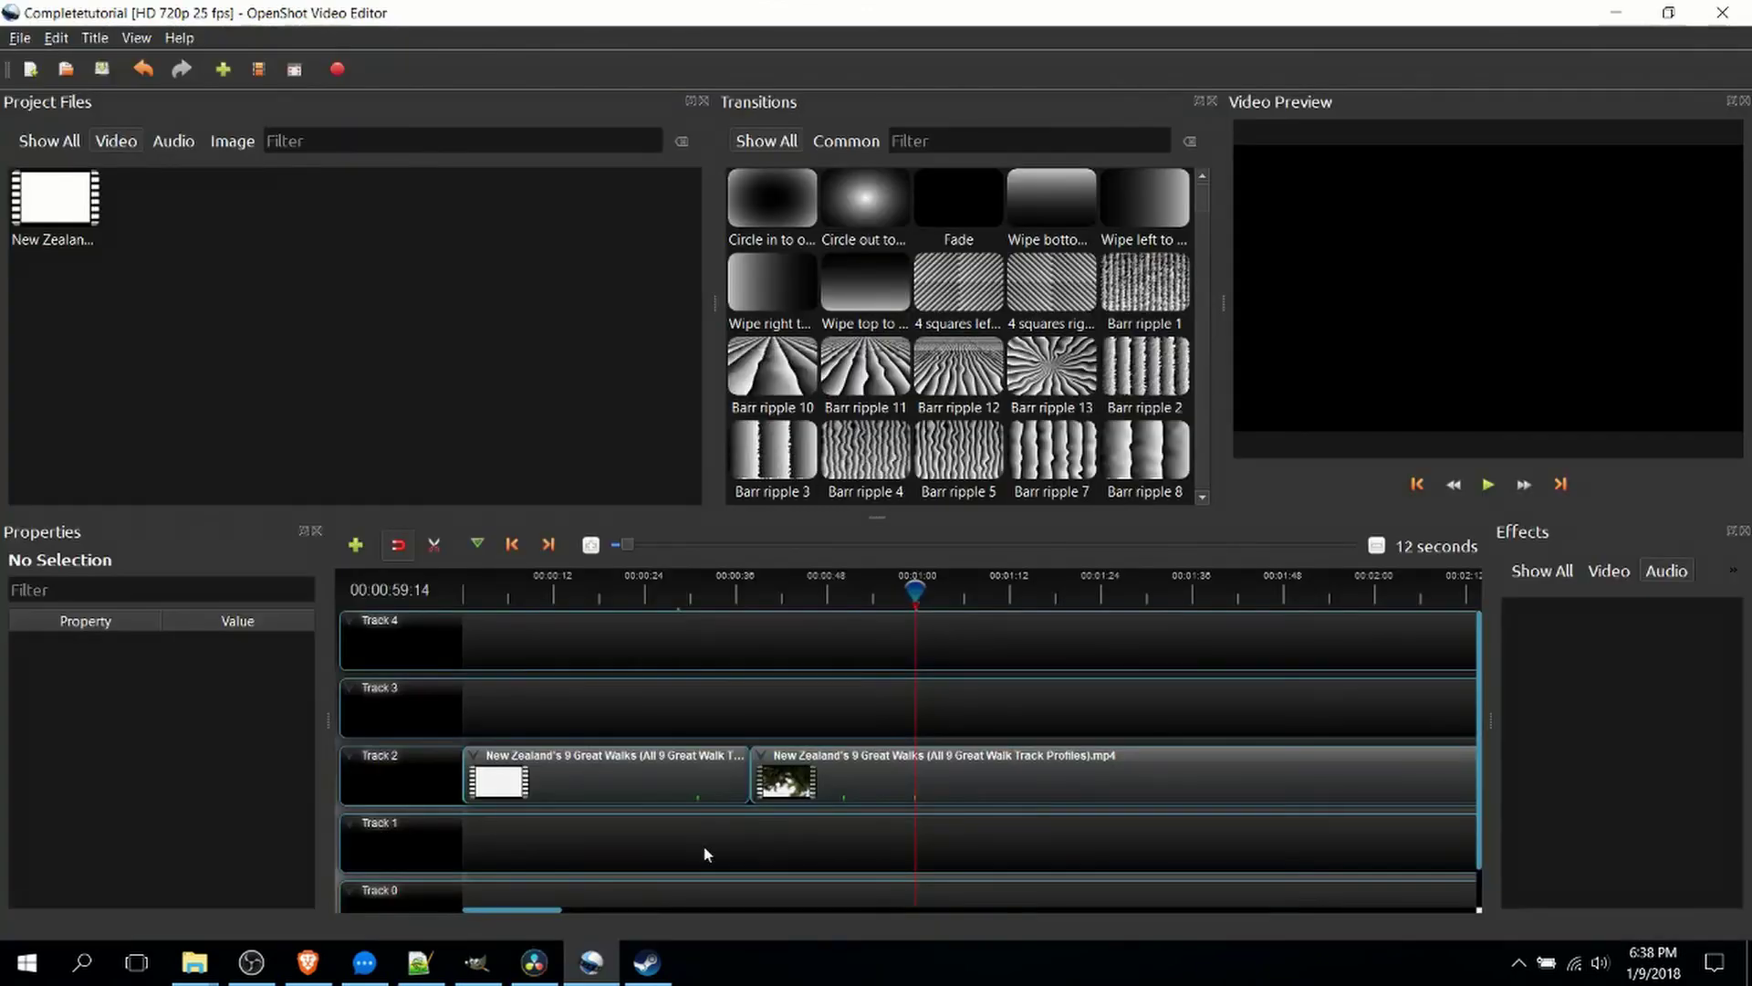